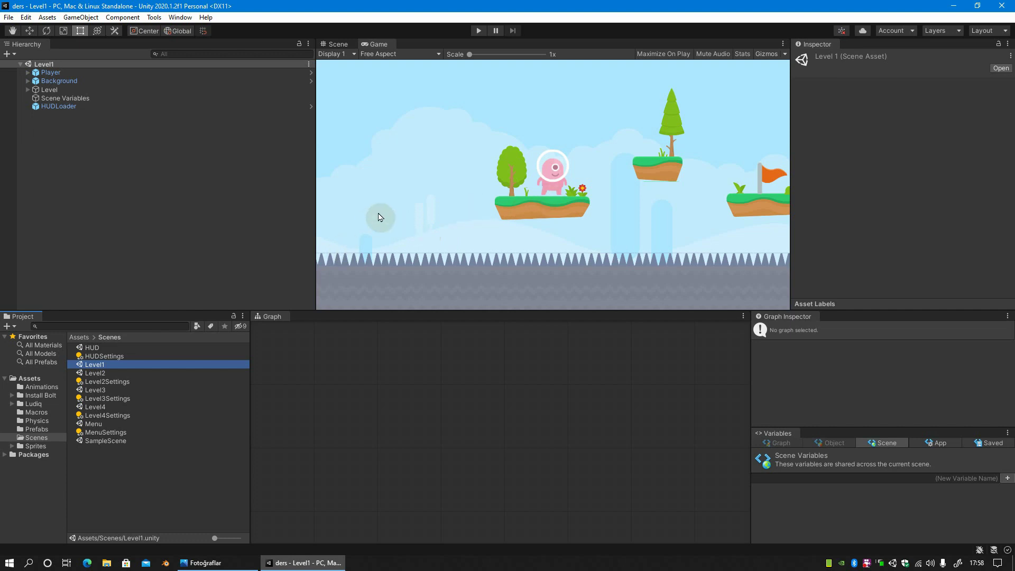
Open the Level3 scene and select Player to display its flow graph.
double_click(100, 389)
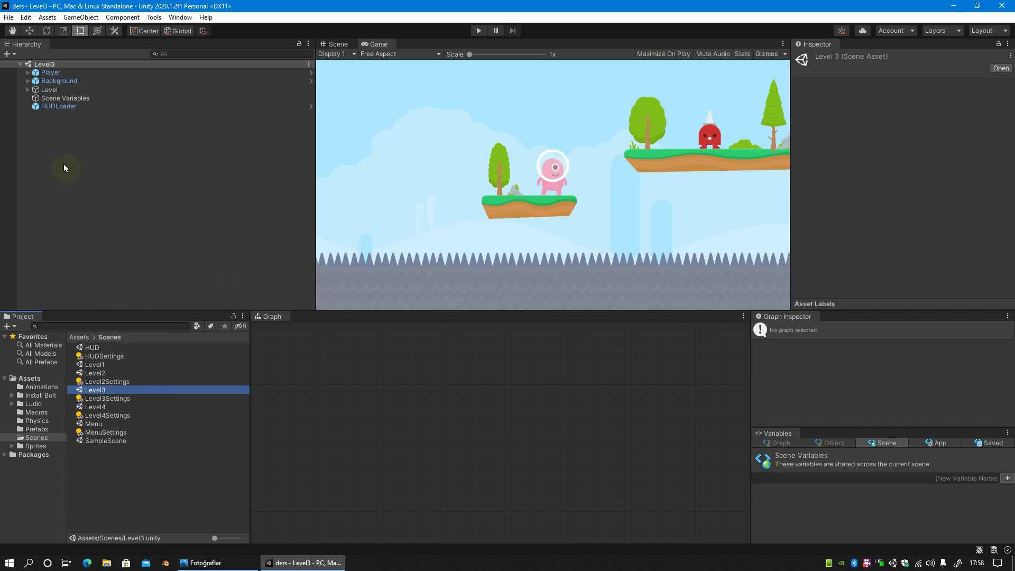
click(53, 73)
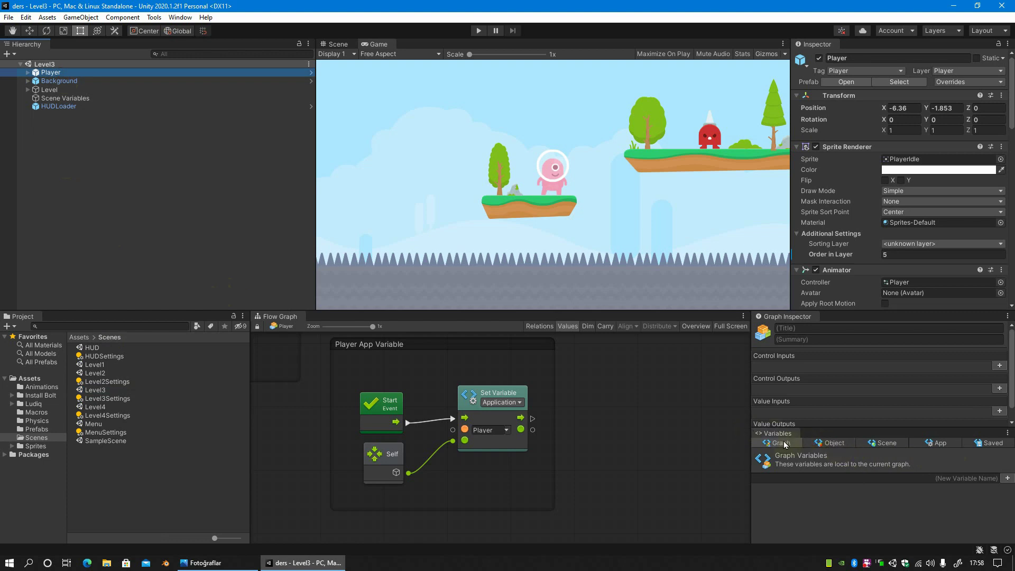
Add an int object variable Health set to 3 on Player and apply all prefab overrides.
click(828, 444)
scroll(872, 492, down, 2)
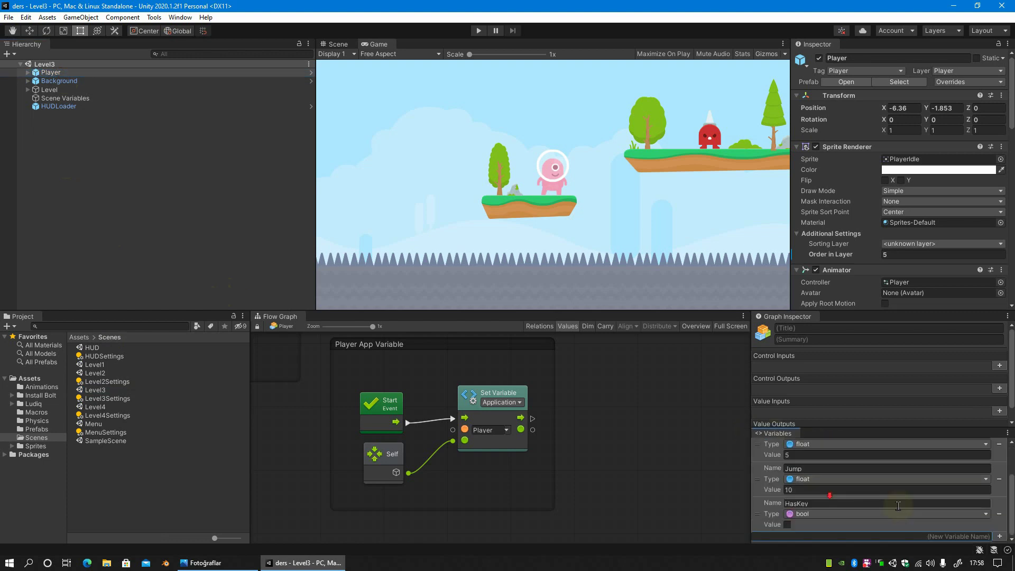
click(999, 536)
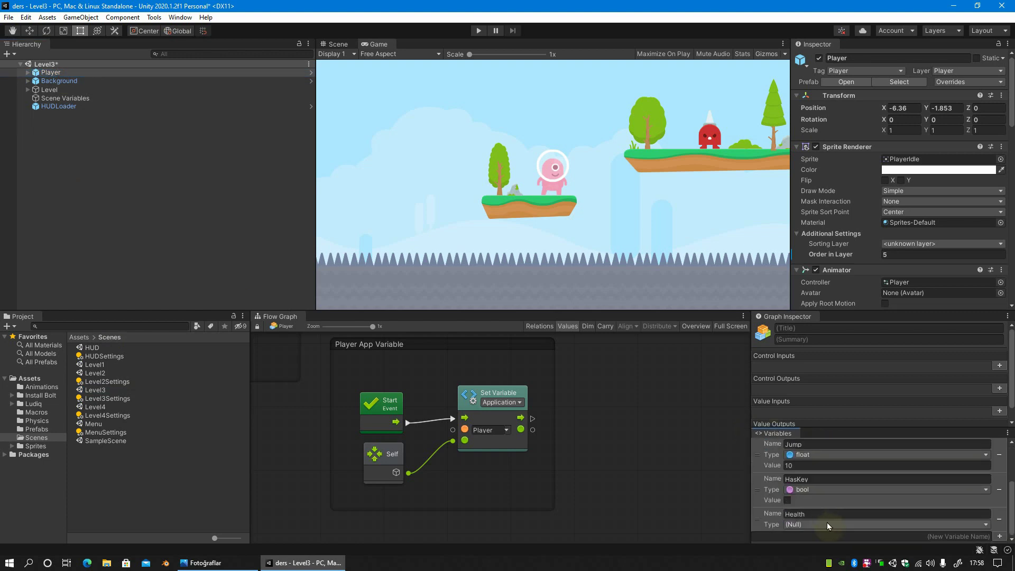
click(826, 524)
click(822, 396)
text(3)
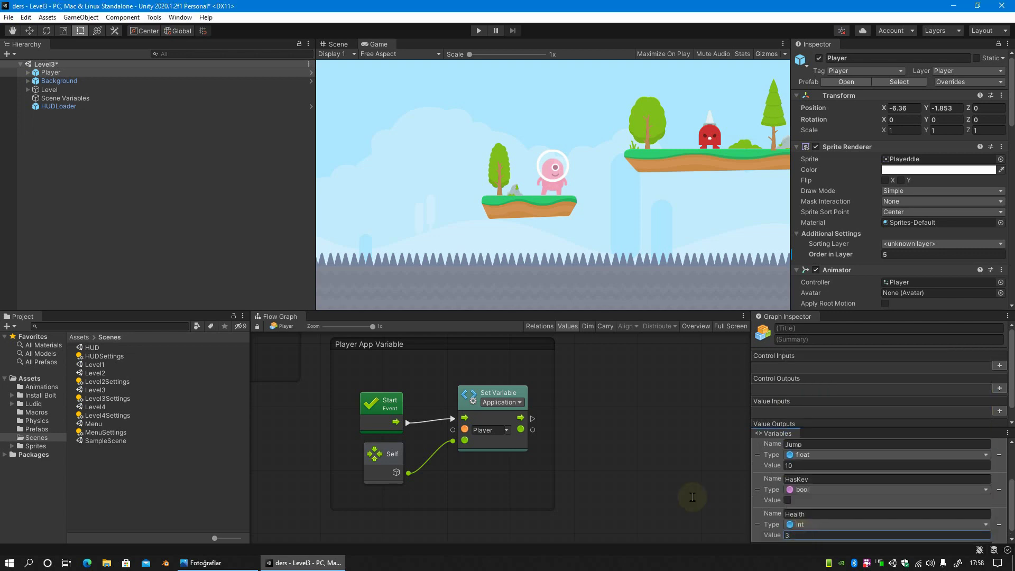
click(971, 84)
click(975, 174)
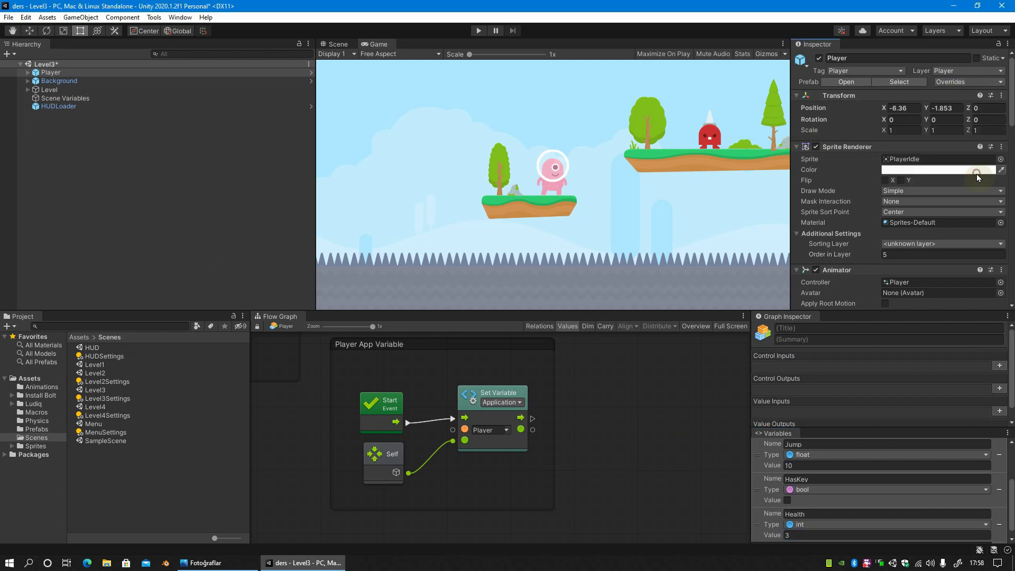
Open the HUD scene, resolve the unsaved Level3 prompt, and expand the HUD object.
double_click(97, 351)
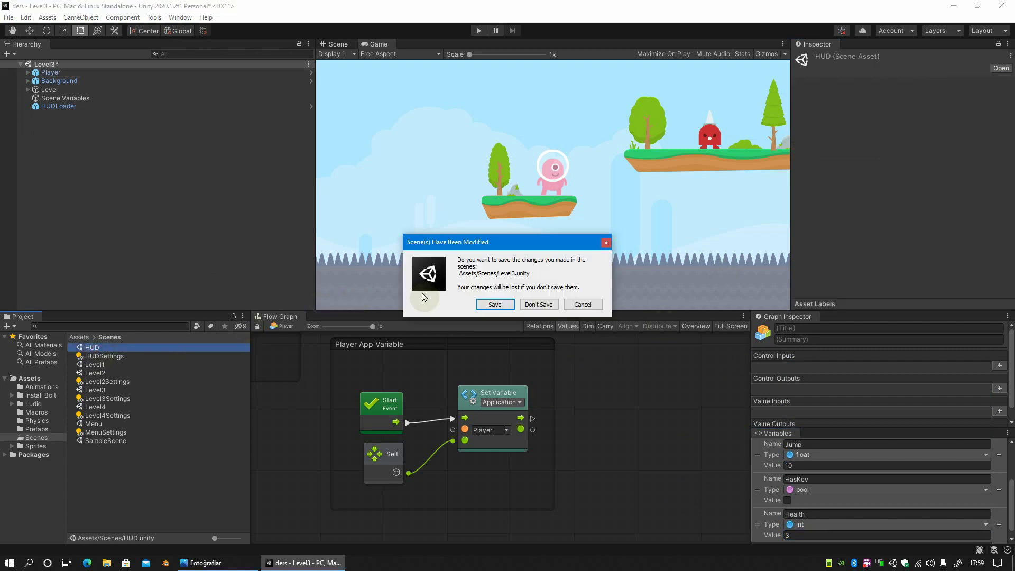
click(491, 301)
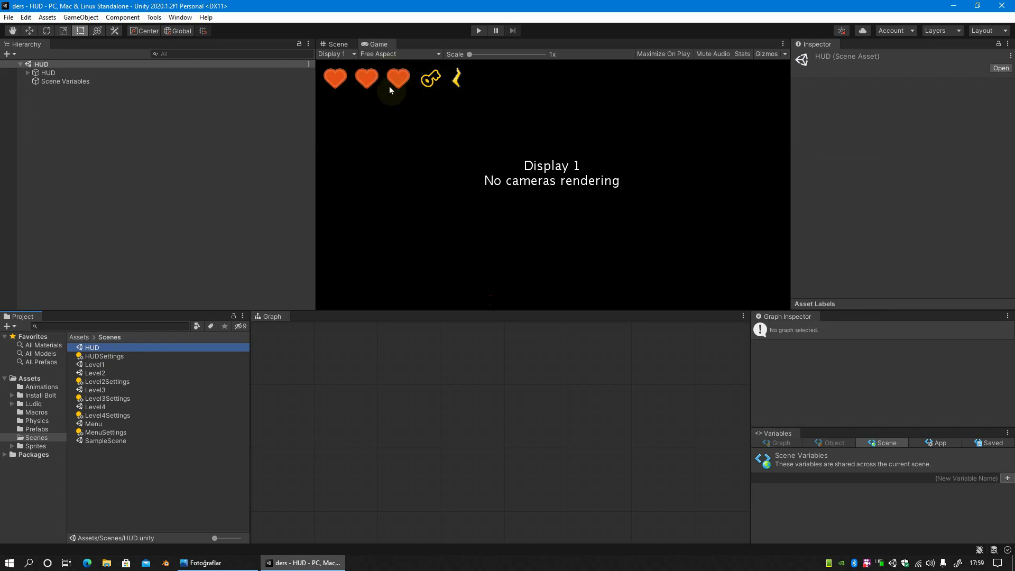
click(28, 73)
Add a Bolt Flow Machine to the Row object and set its source to Embed.
click(47, 89)
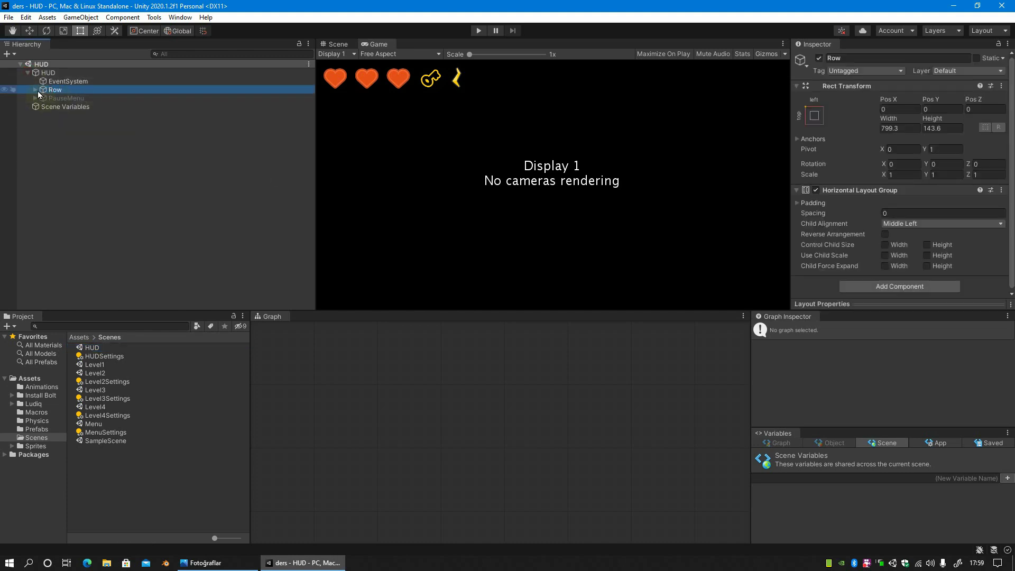
click(35, 90)
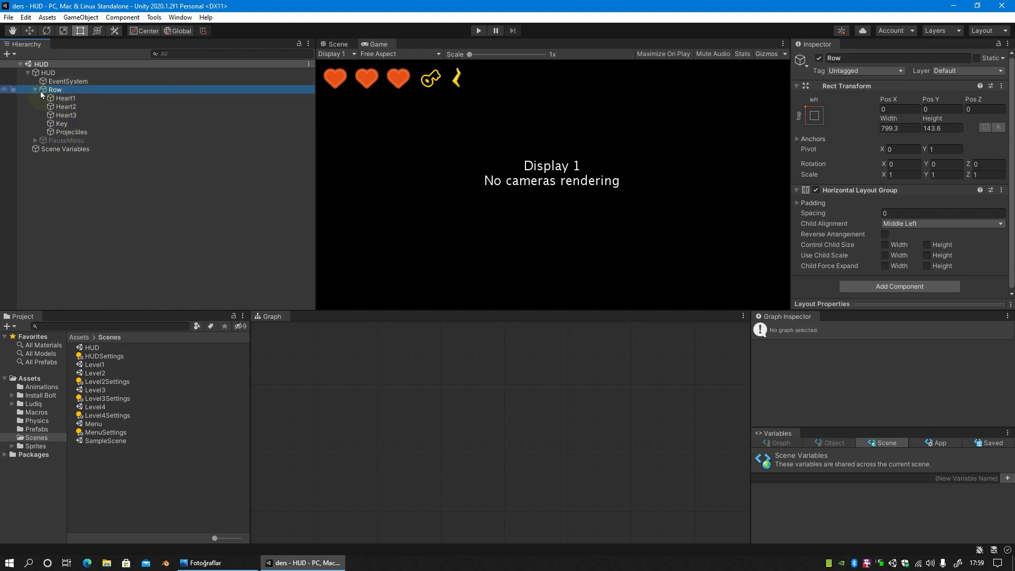
click(889, 285)
click(880, 344)
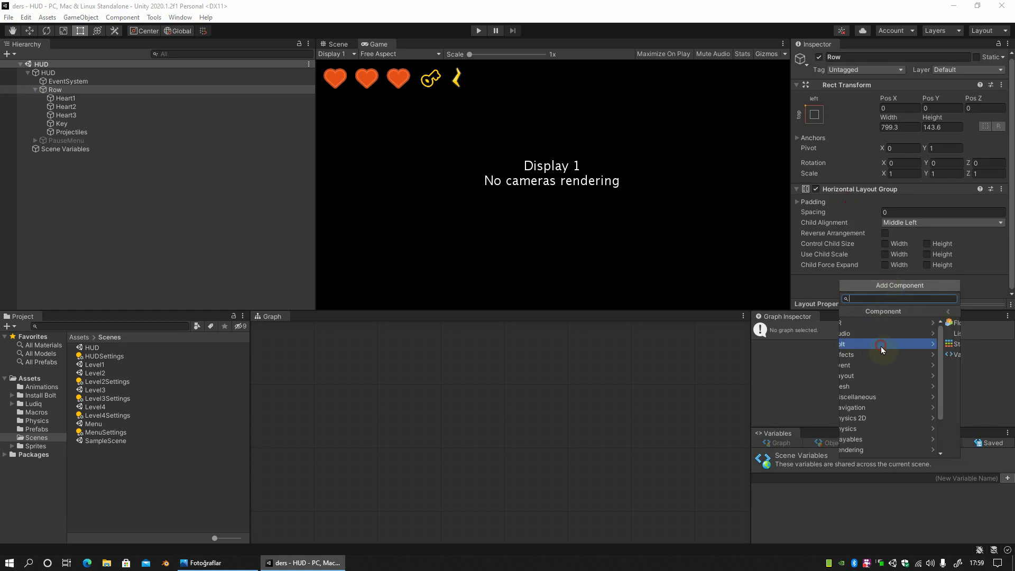
click(880, 322)
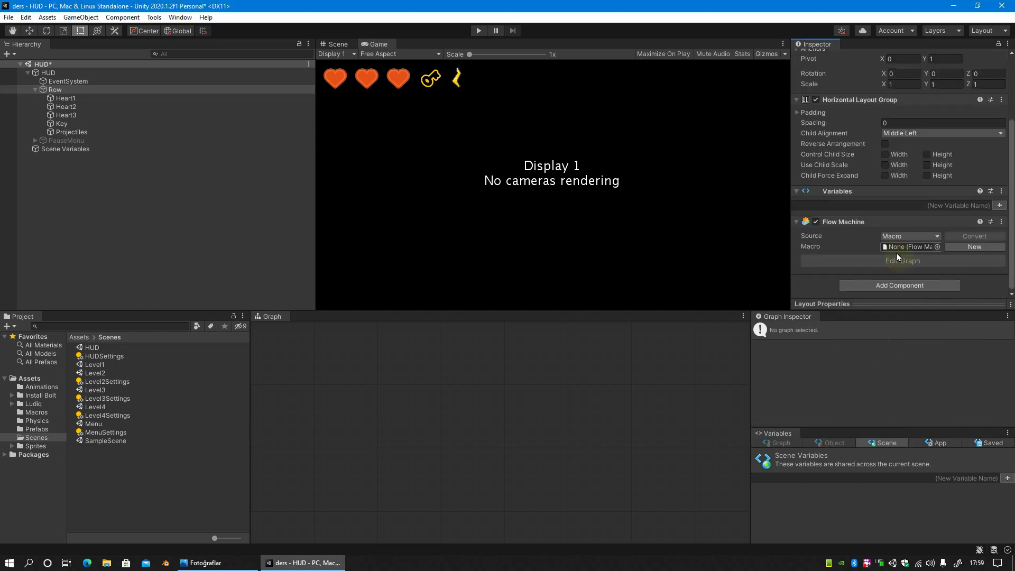
click(904, 236)
click(919, 249)
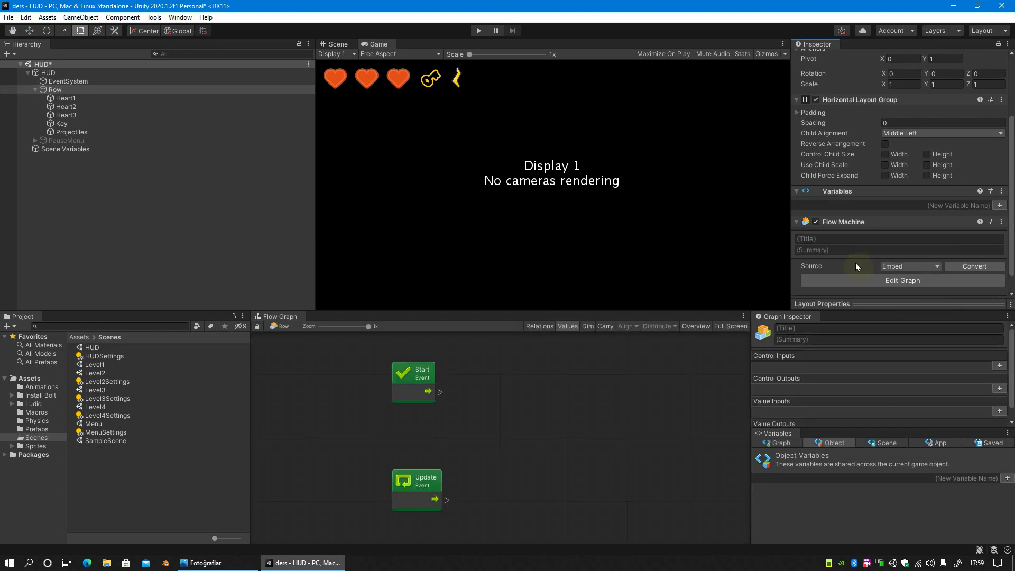
Delete the Start event and add a Get Application Variable unit for Player.
click(420, 388)
key(Delete)
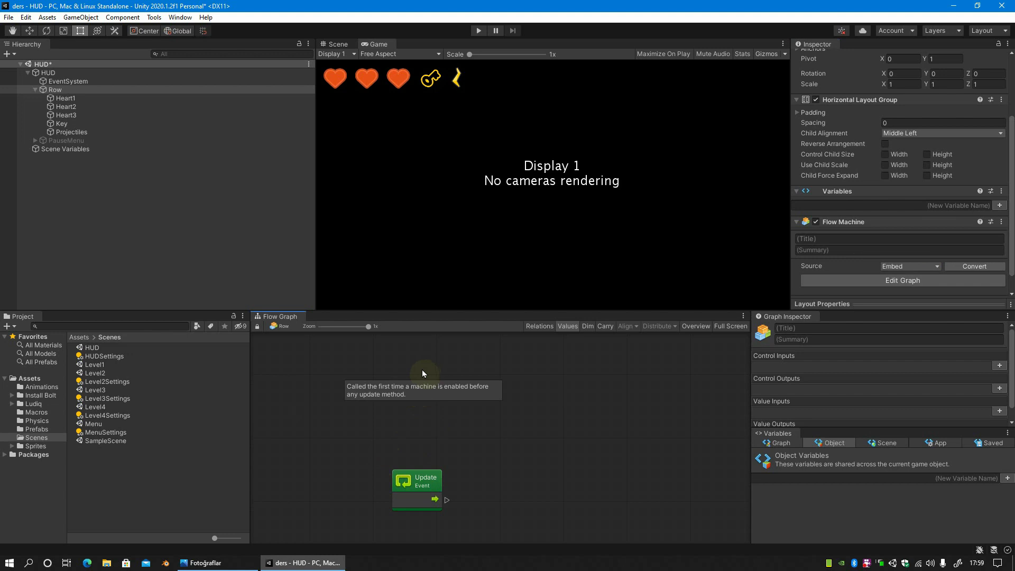
drag(425, 481, 345, 373)
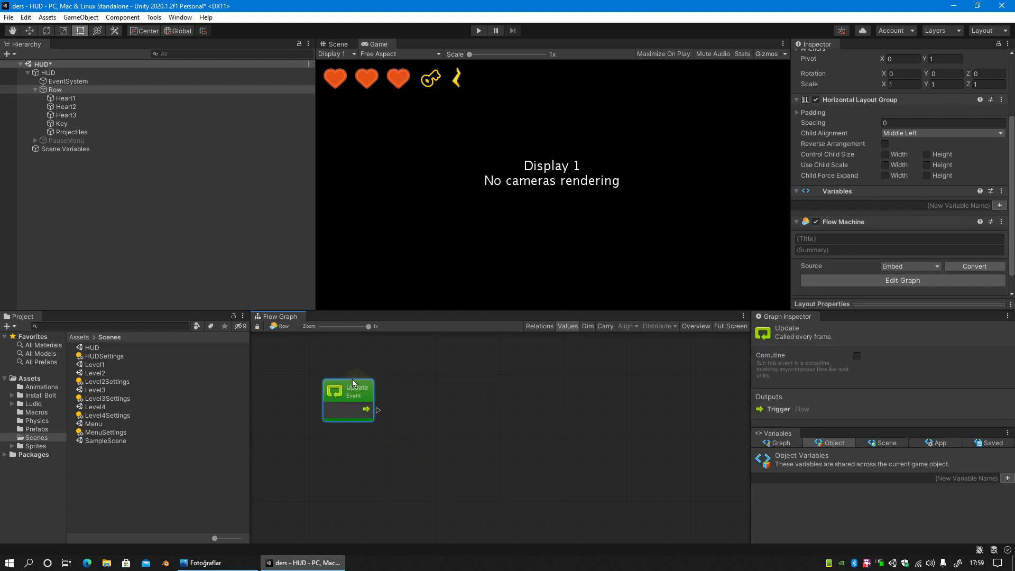
right_click(346, 452)
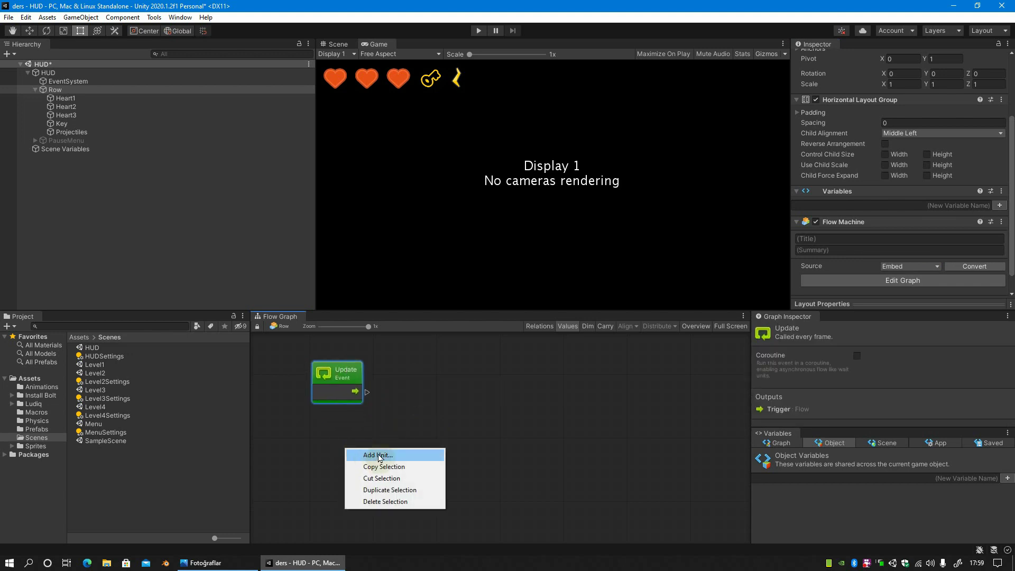
click(375, 456)
text(get)
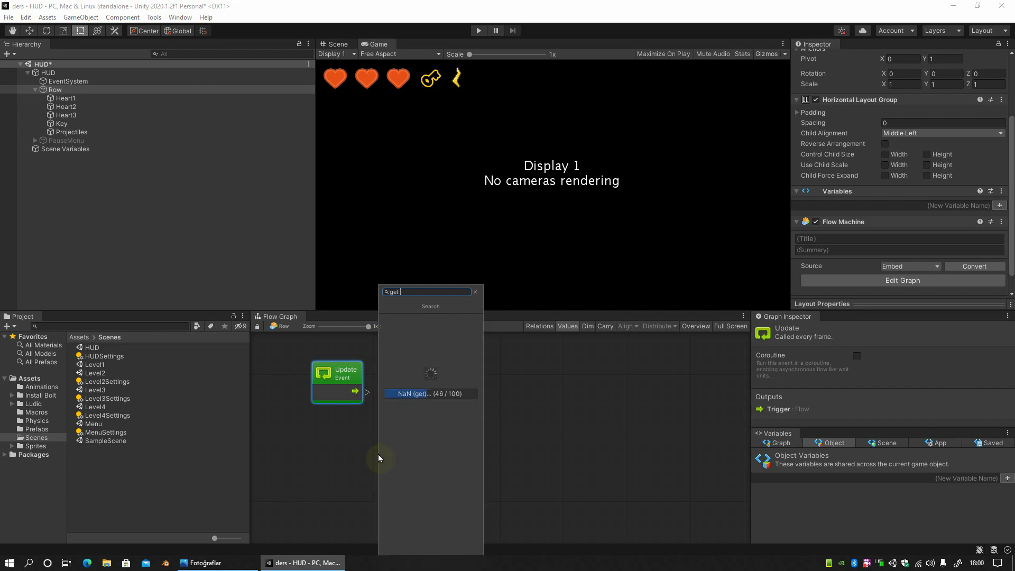
text( app)
key(Return)
click(342, 454)
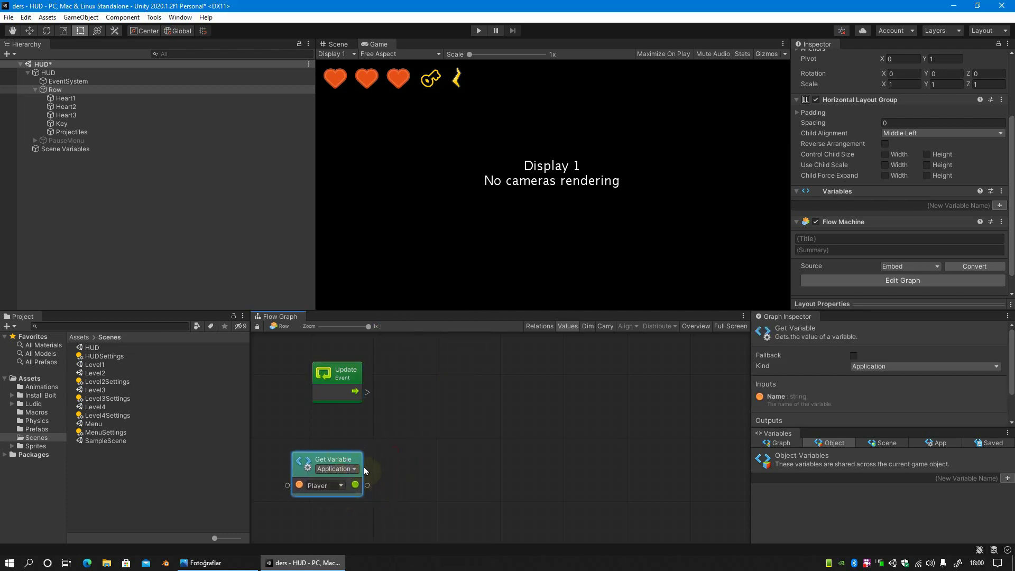
mouse_move(338, 456)
mouse_down()
mouse_move(323, 459)
mouse_move(398, 470)
mouse_up()
Add an Object Get Variable named Health, using the Player value as its object.
text(get)
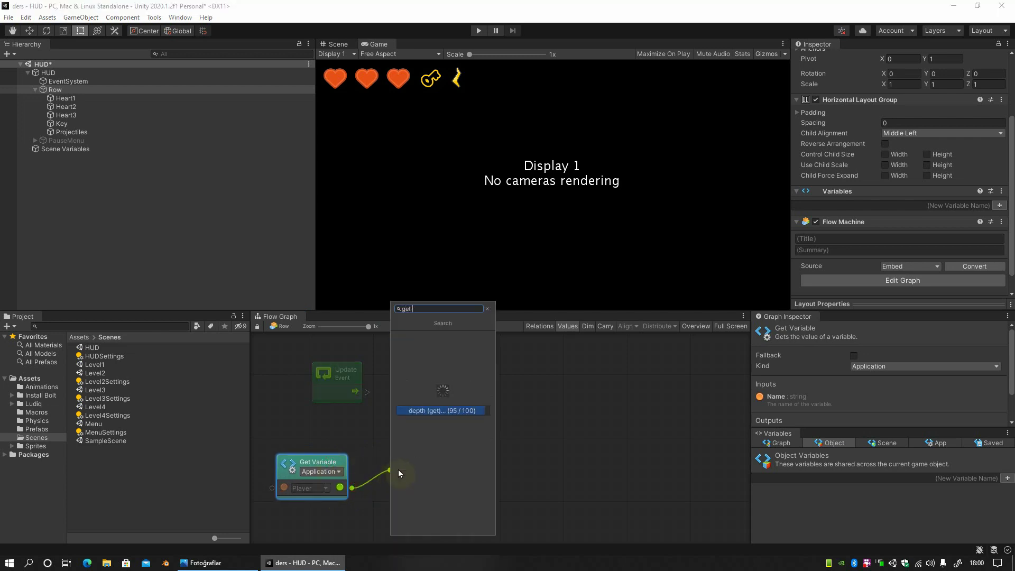
text( obj var)
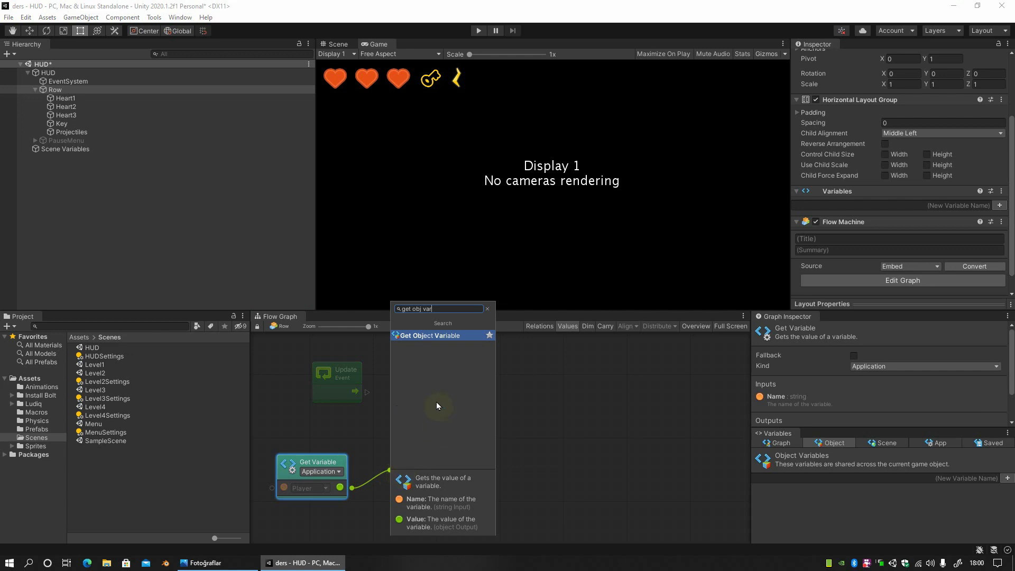
click(443, 335)
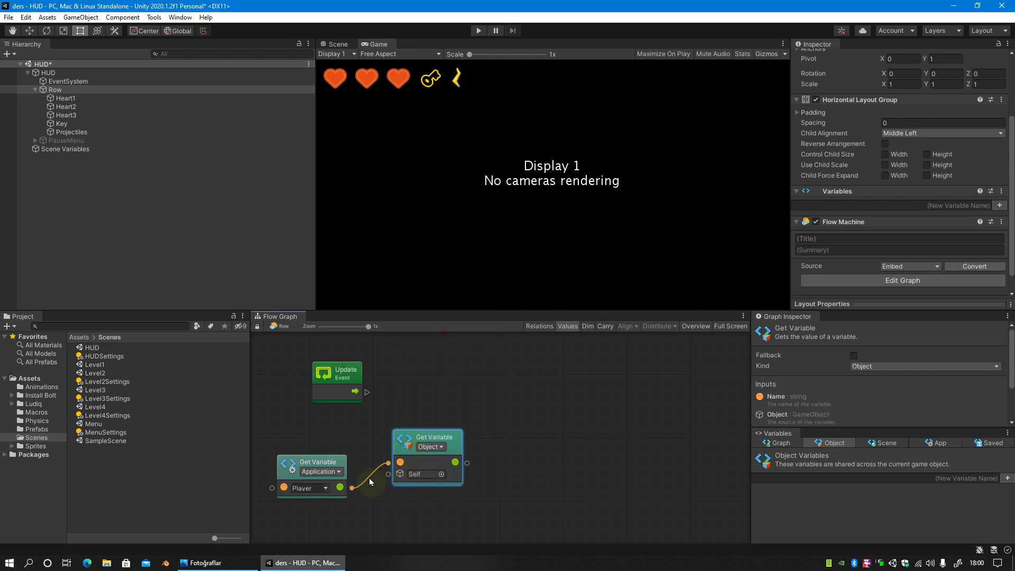
right_click(388, 463)
drag(353, 491, 362, 468)
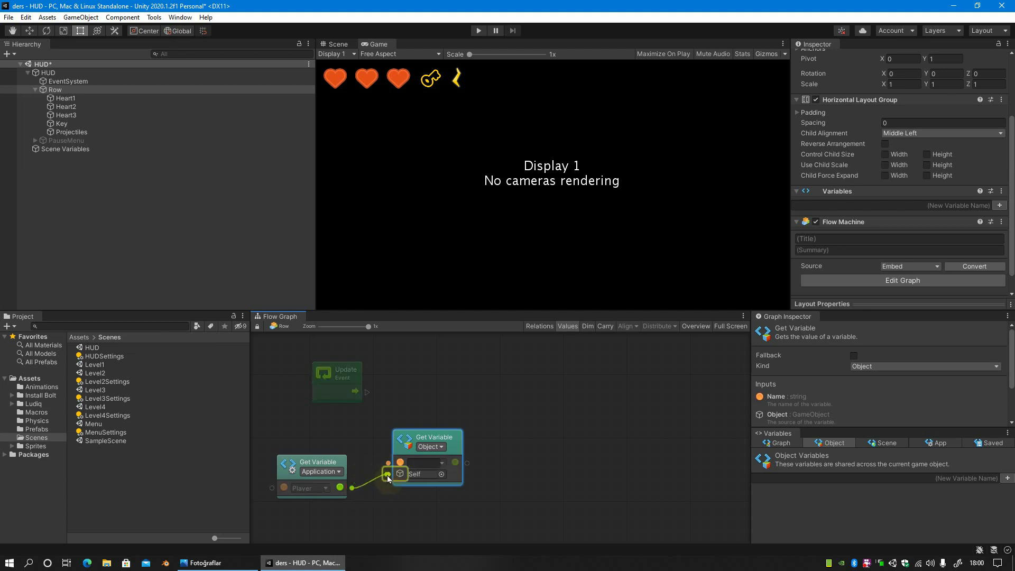
drag(386, 474, 386, 475)
click(426, 462)
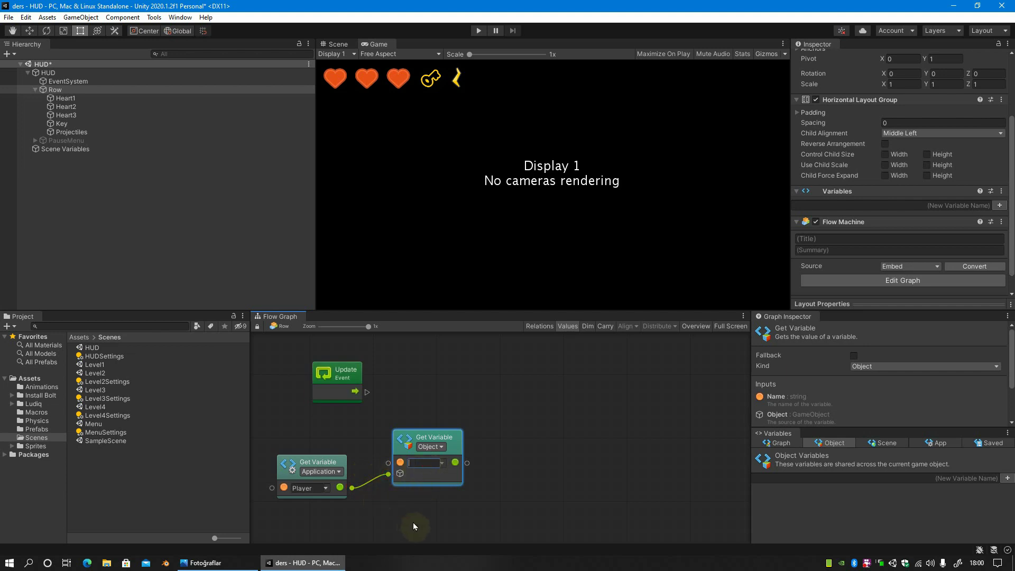
text(Health)
drag(455, 463, 445, 459)
key(ctrl+z)
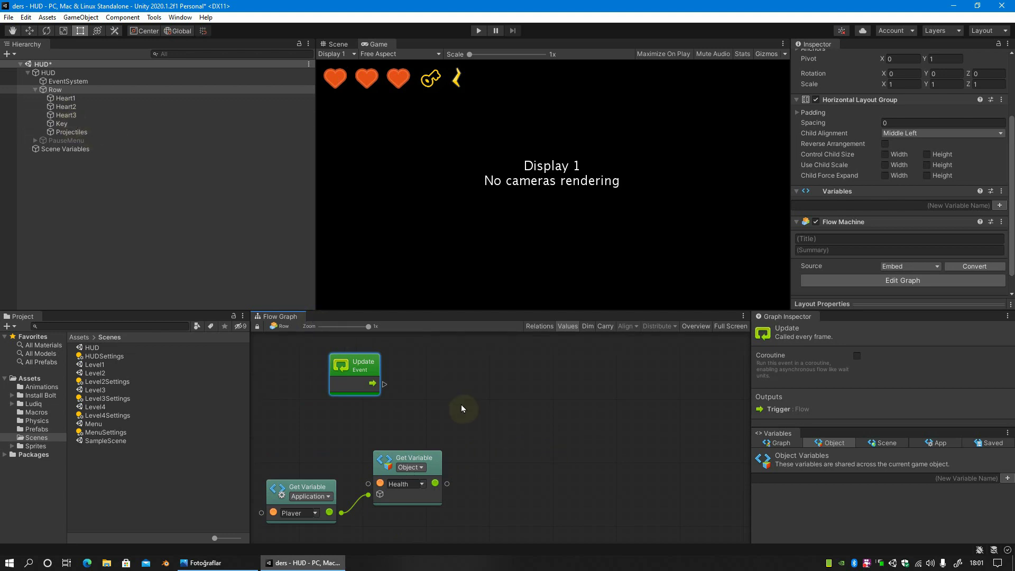
Add a For Each Loop unit to the Row graph.
right_click(443, 386)
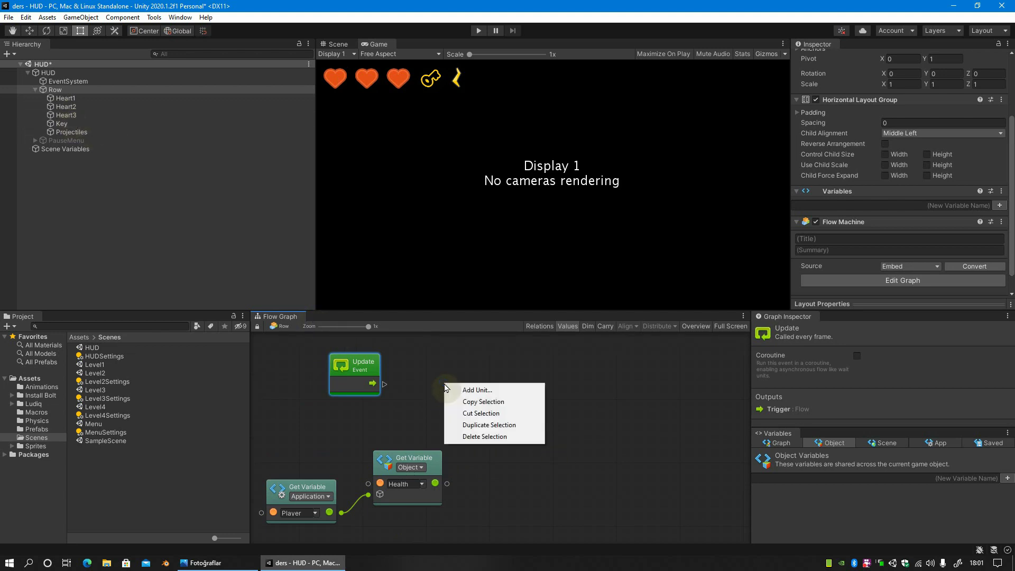
click(472, 389)
text(for each)
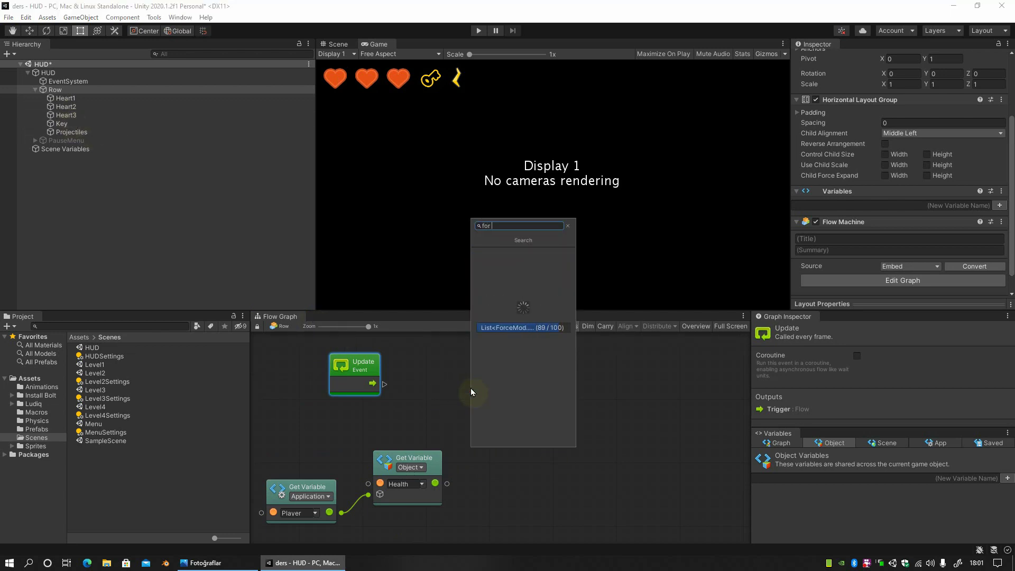
key(Return)
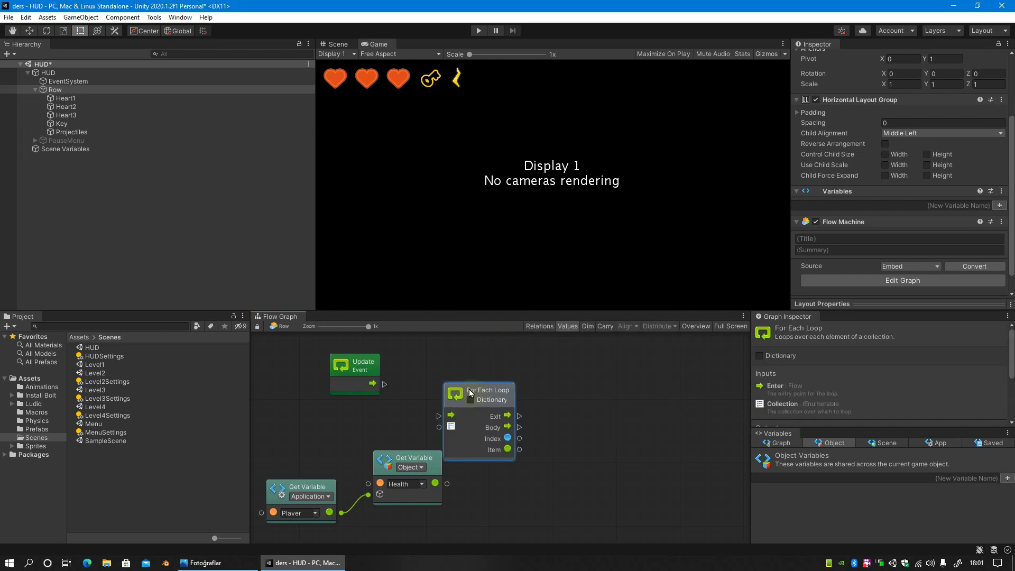
middle_drag(400, 373, 447, 449)
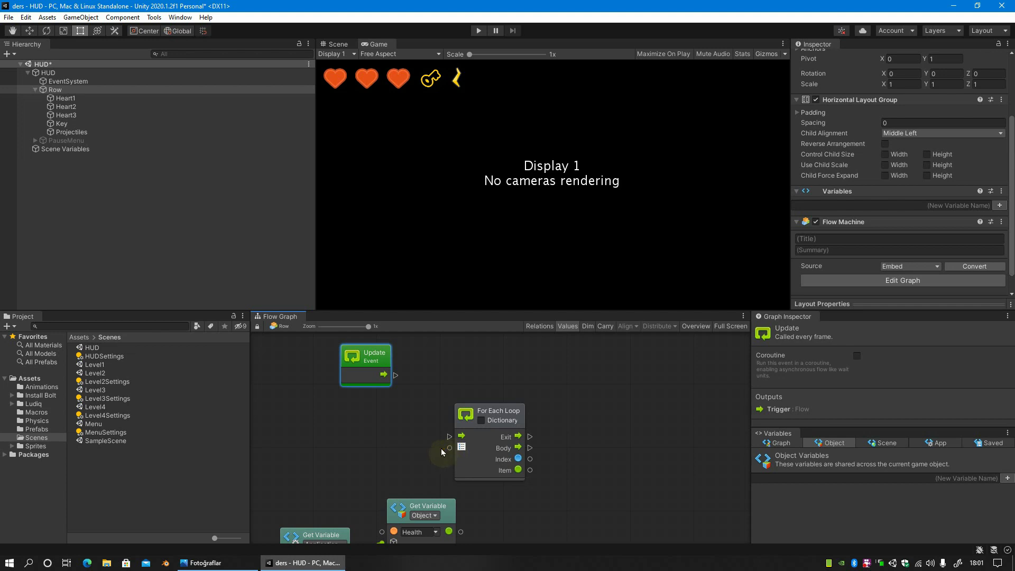
Create a List<GameObject> of Heart1, Heart2 and Heart3 feeding the loop's collection.
right_click(347, 436)
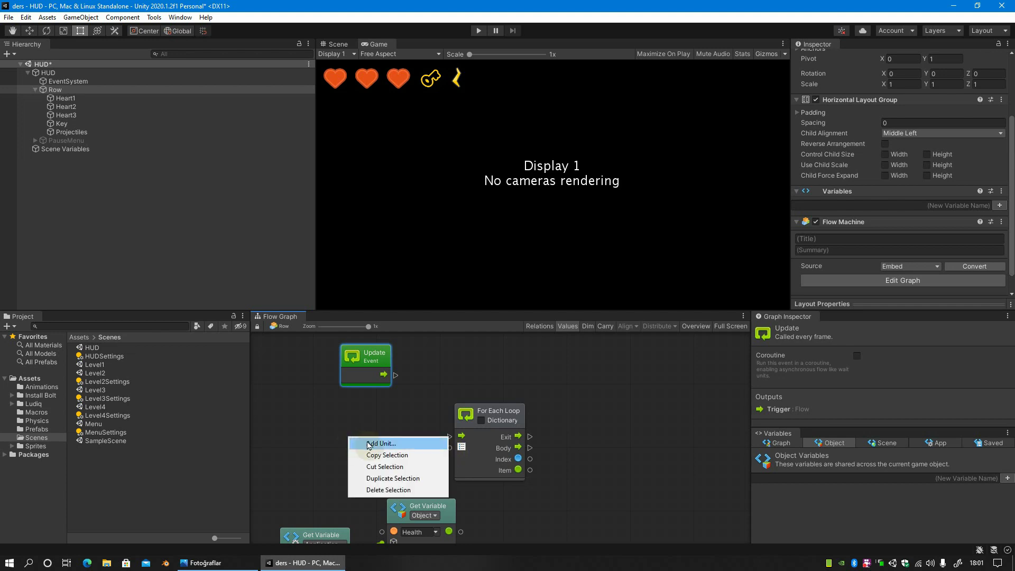
click(368, 441)
text(list<)
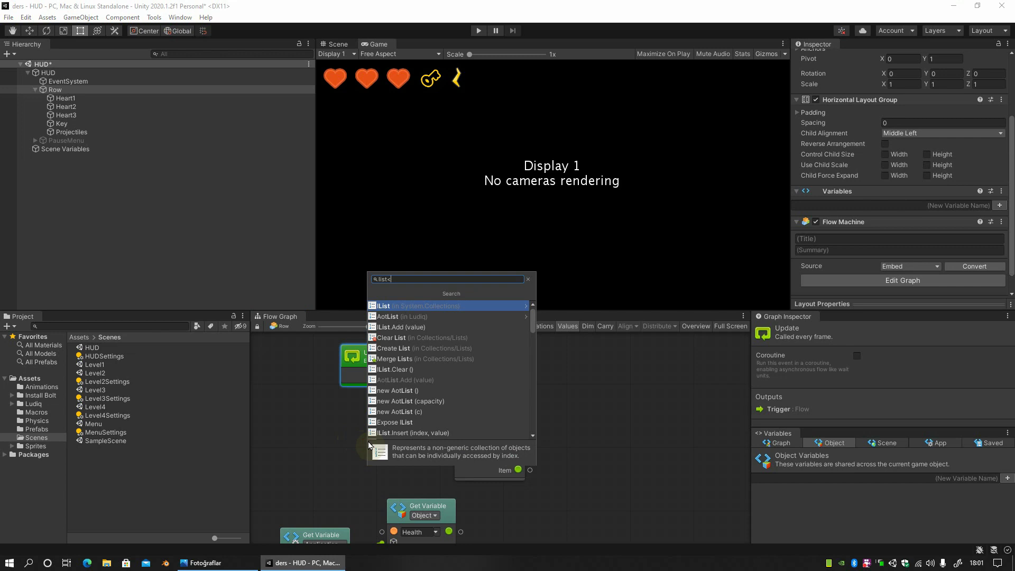
text(game)
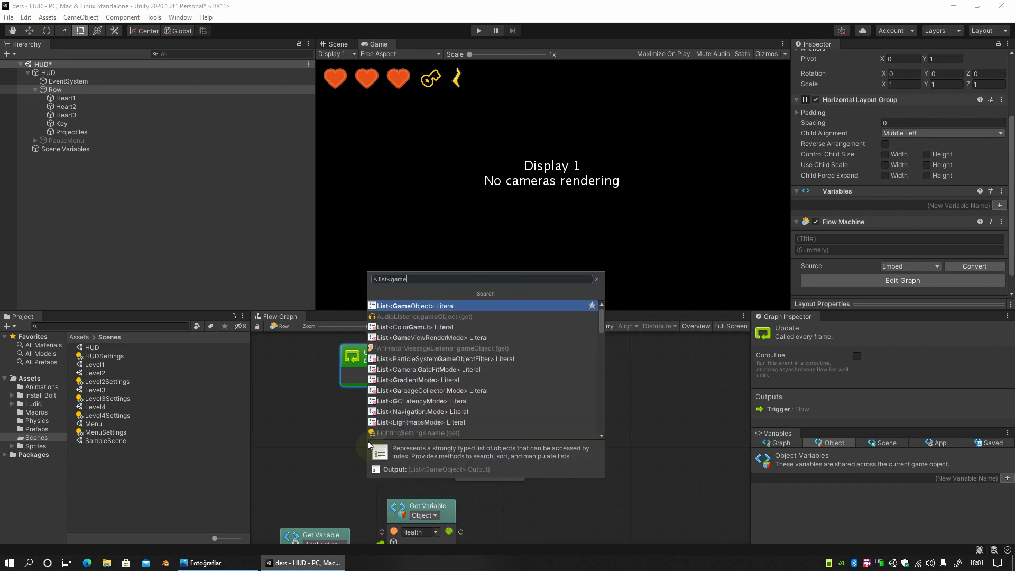
click(416, 306)
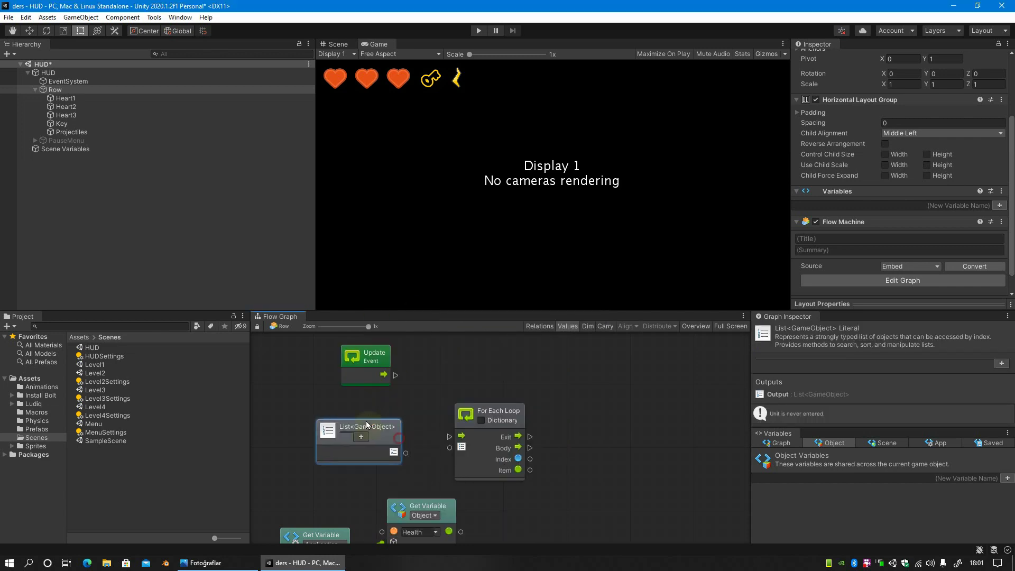
click(361, 437)
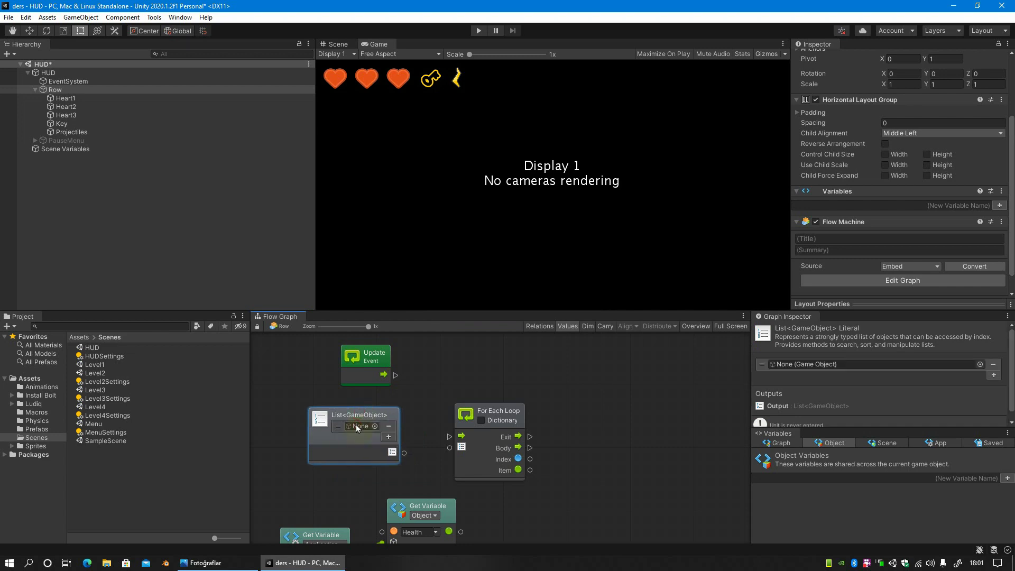
click(388, 437)
click(389, 448)
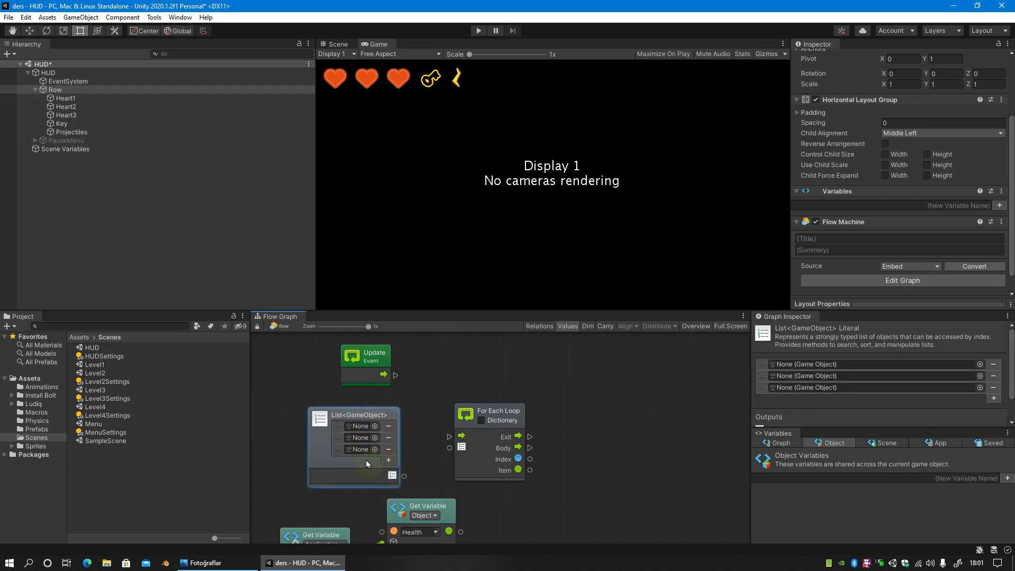
click(375, 426)
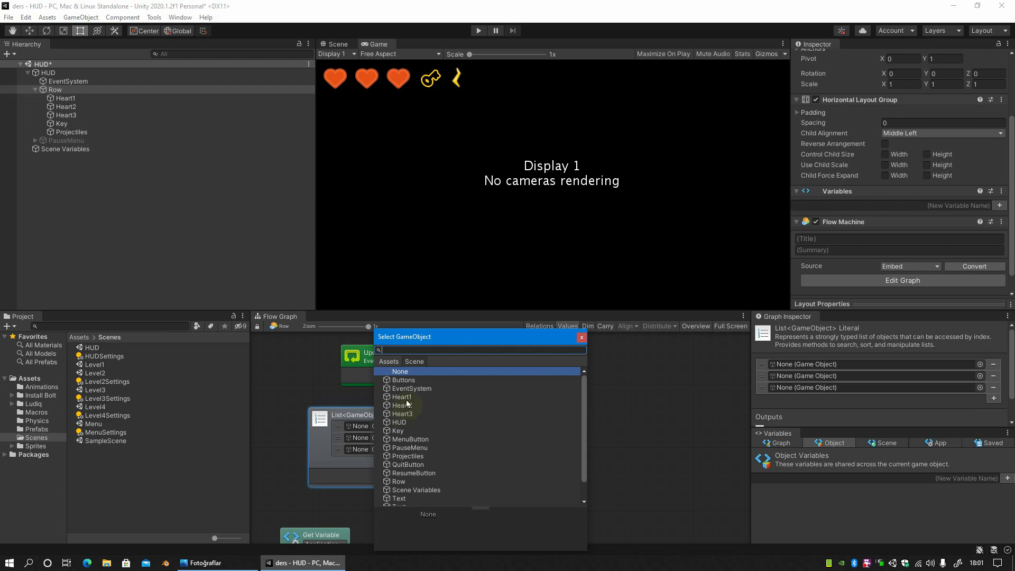
double_click(402, 396)
click(379, 437)
double_click(407, 404)
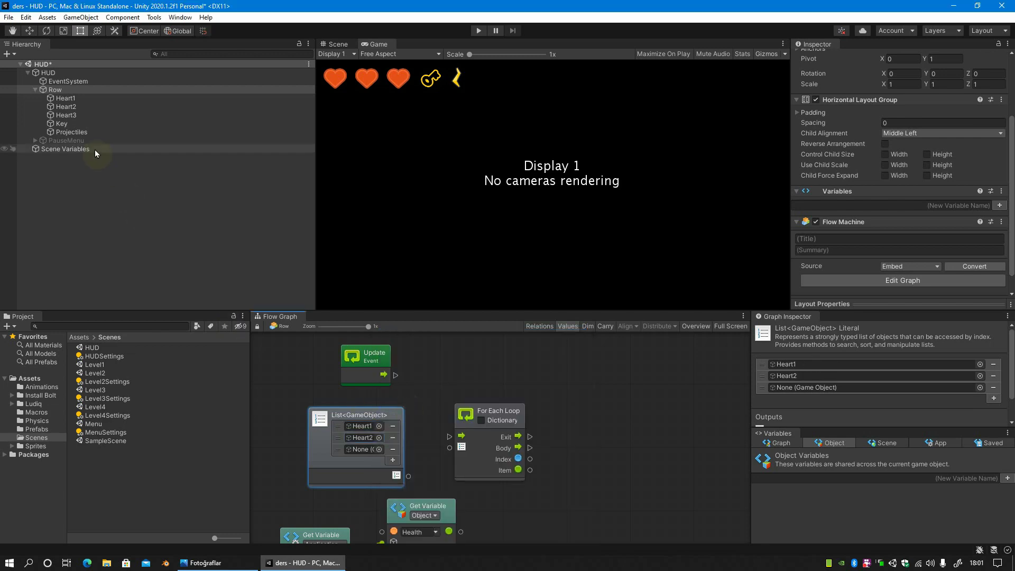
drag(71, 115, 353, 442)
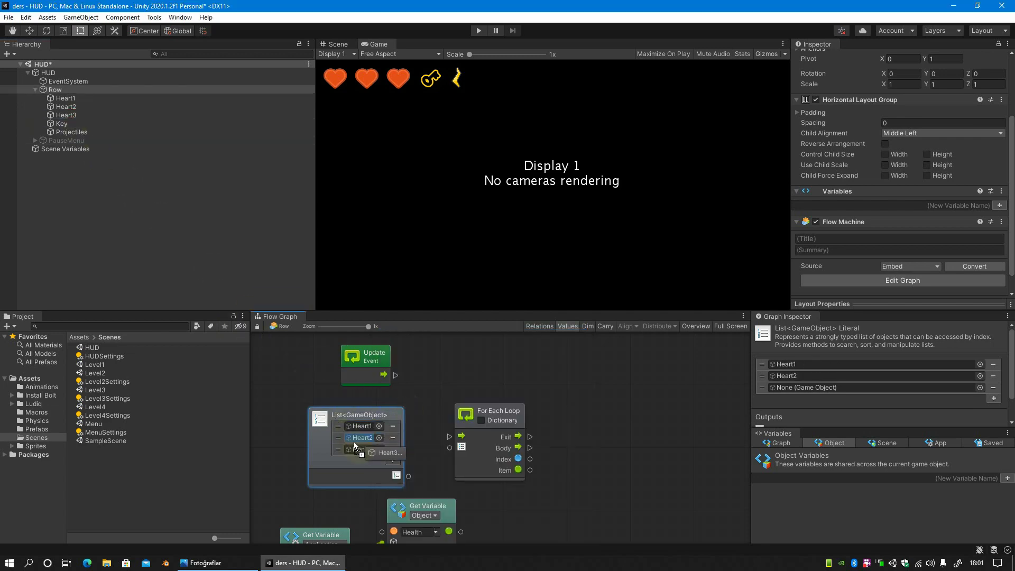
drag(398, 470, 449, 451)
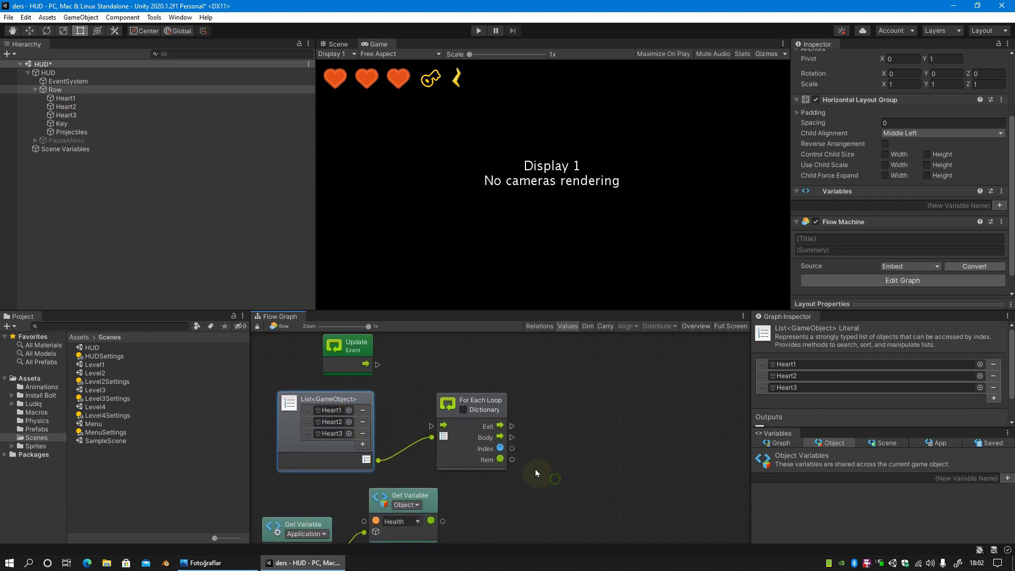
Add a Greater unit and wire the loop Index into it.
middle_drag(535, 468, 452, 438)
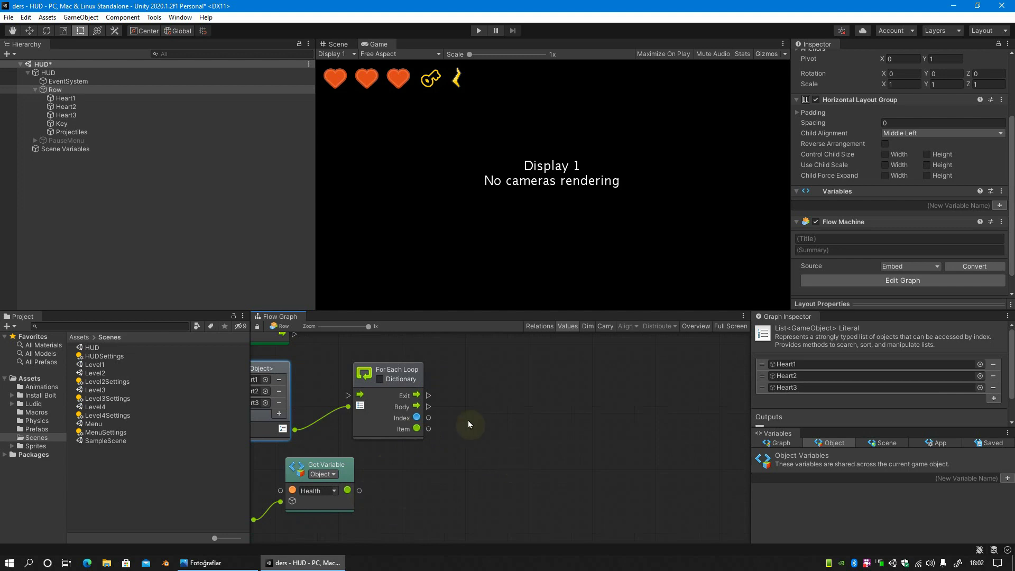
right_click(492, 406)
click(509, 411)
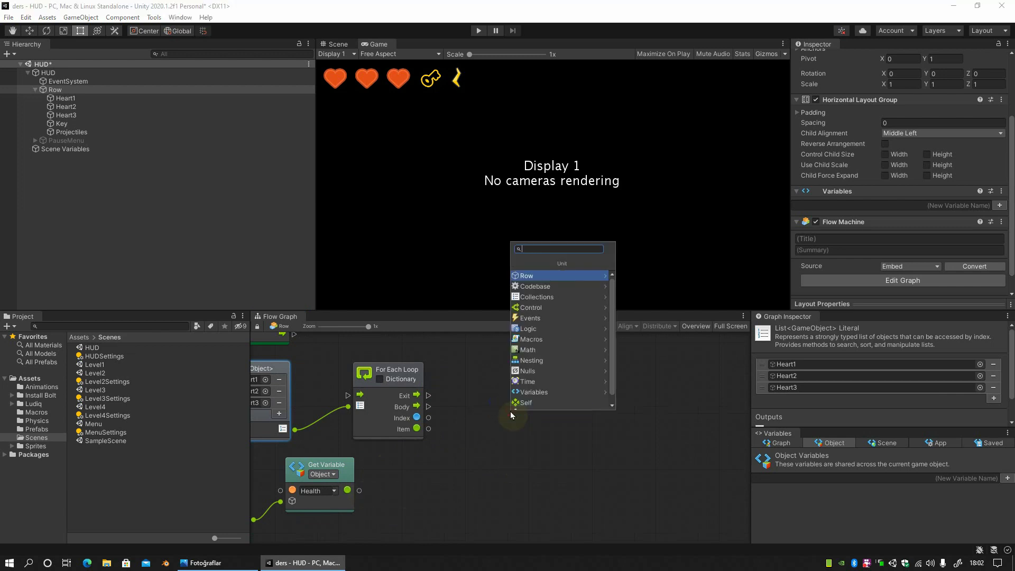
text(greater)
key(Return)
drag(428, 418, 488, 437)
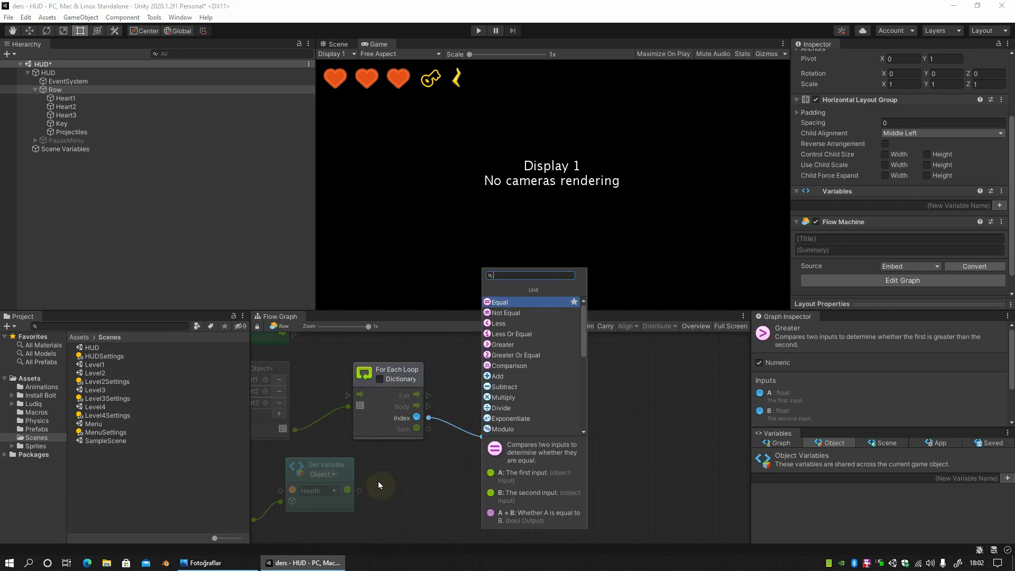
Compare Index against Health in Greater and feed the result into a Select unit's condition.
mouse_move(359, 492)
mouse_down()
mouse_move(488, 437)
mouse_move(496, 423)
mouse_move(580, 414)
mouse_move(585, 396)
mouse_up()
click(601, 297)
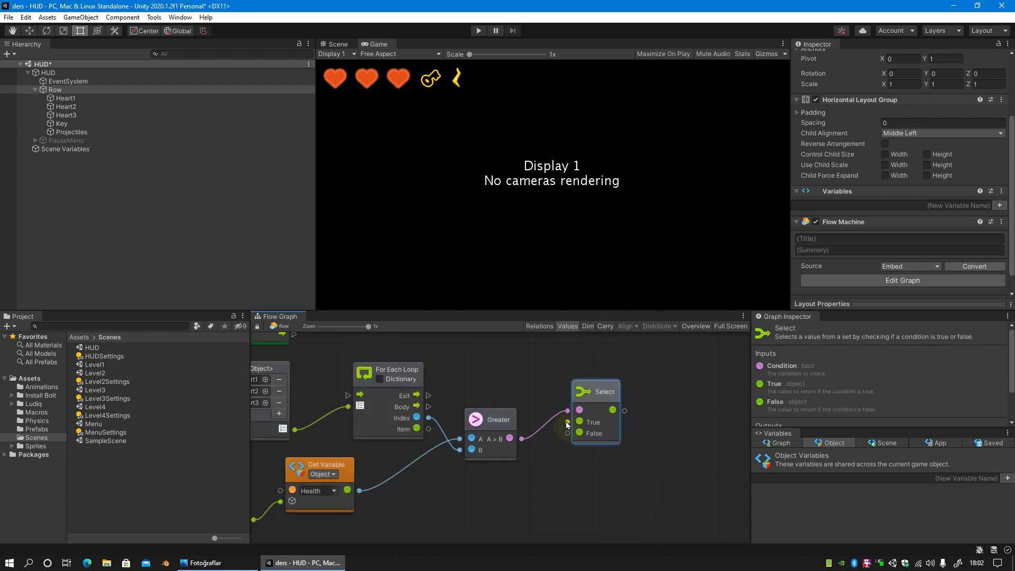
middle_drag(550, 436, 552, 428)
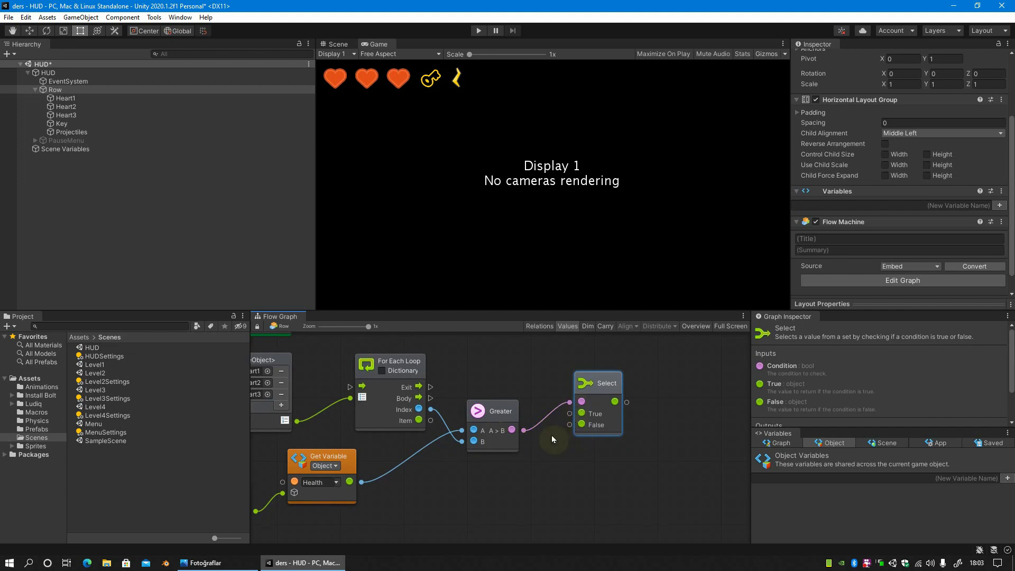
drag(581, 413, 528, 478)
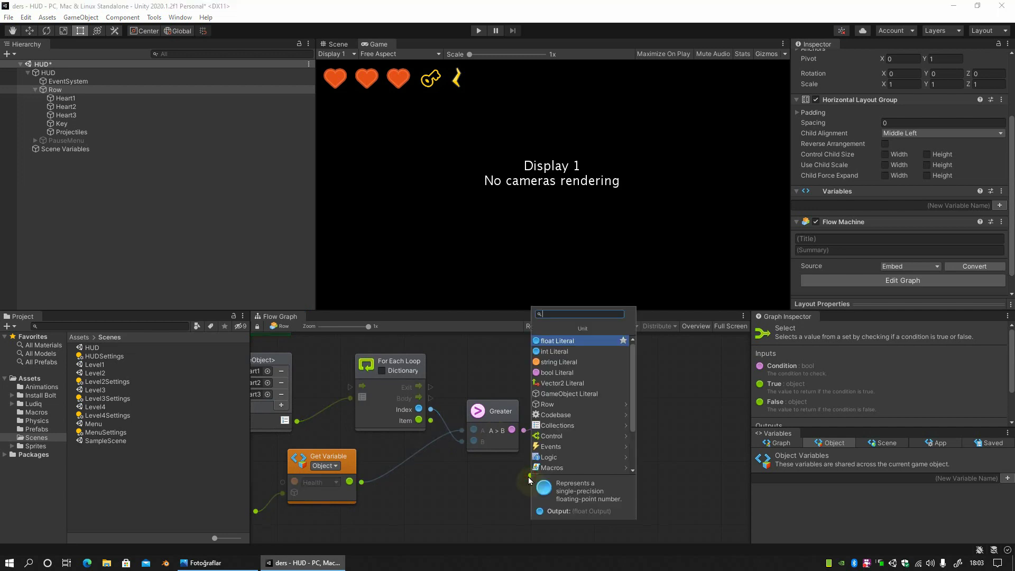
Give Select's True input a Sprite literal set to HudHeartFull.
text(sprite)
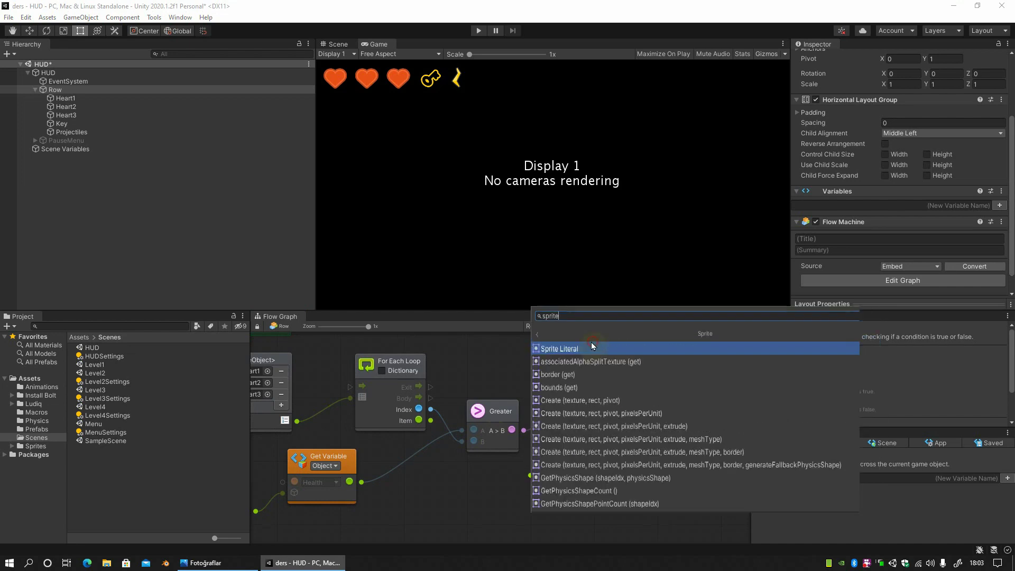
click(592, 348)
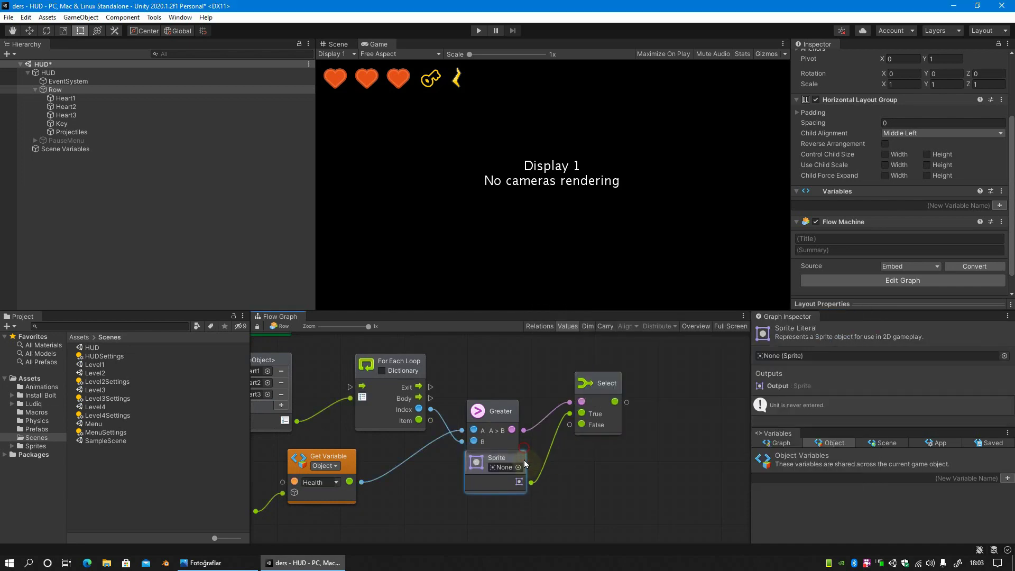
drag(524, 462, 524, 475)
click(518, 478)
scroll(609, 455, down, 2)
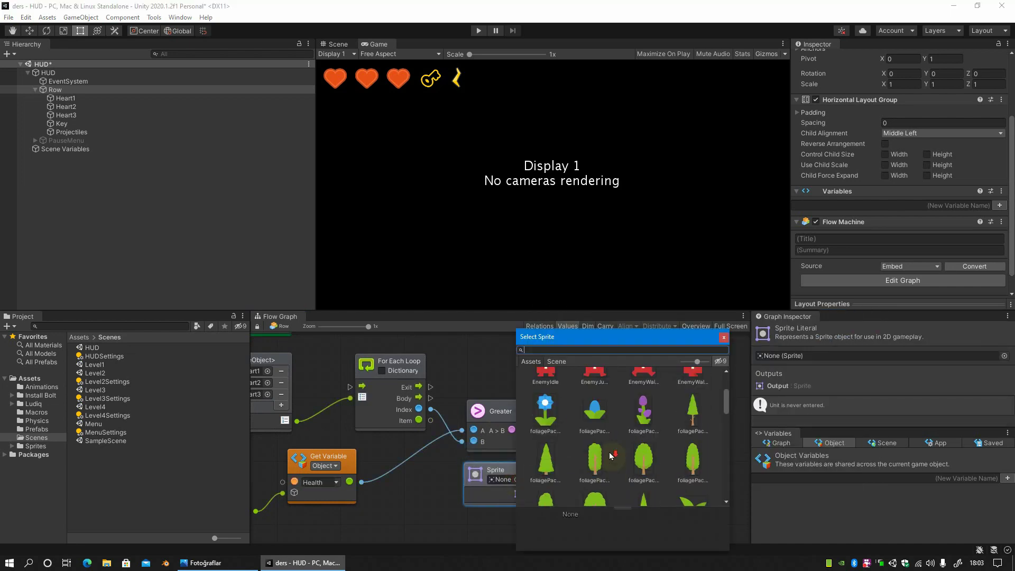
scroll(610, 455, down, 2)
scroll(609, 452, down, 2)
double_click(594, 418)
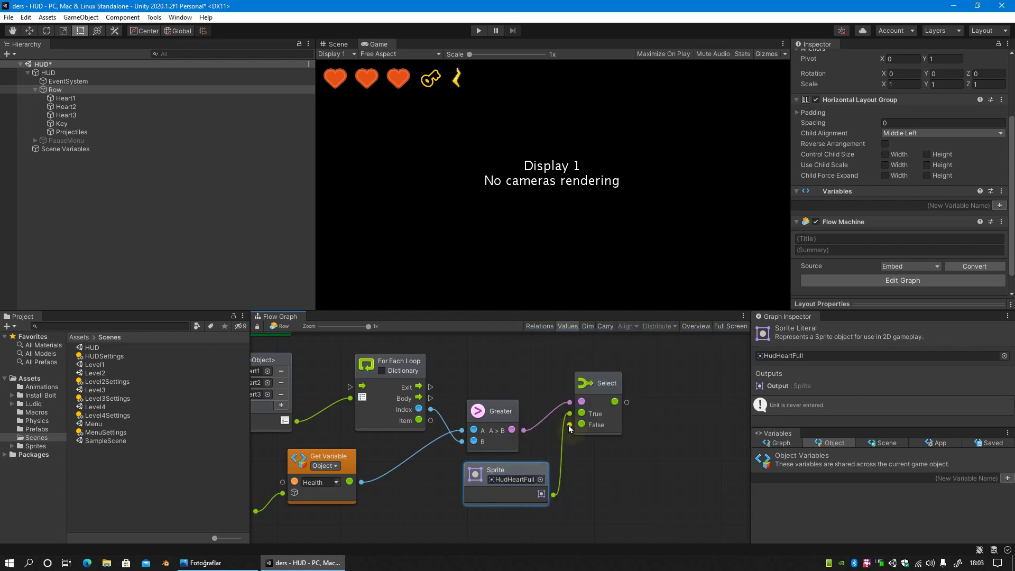
Give Select's False input a Sprite literal set to HudHeartEmpty.
drag(569, 425, 519, 529)
text(s)
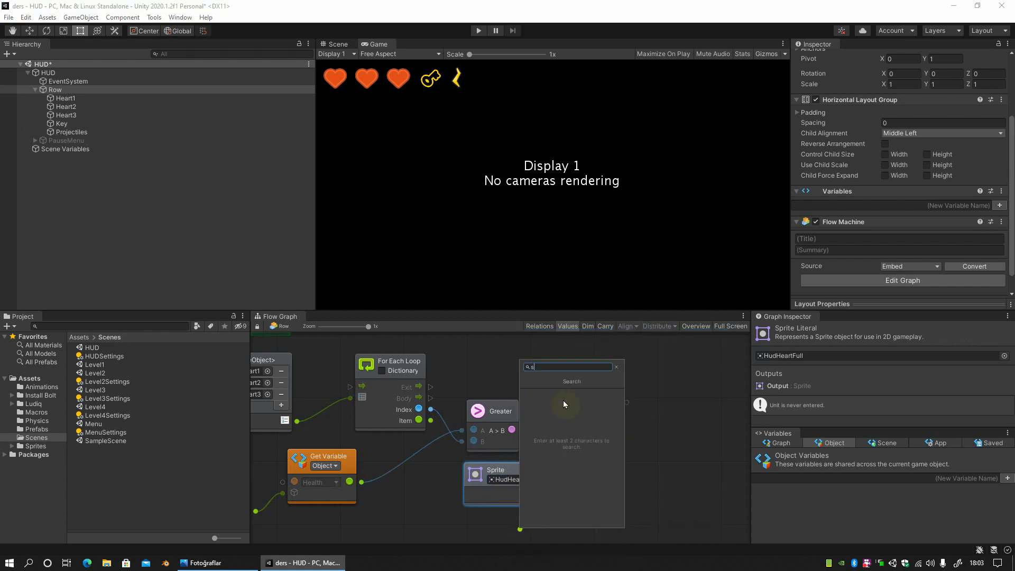
text(p)
key(Return)
scroll(502, 414, down, 3)
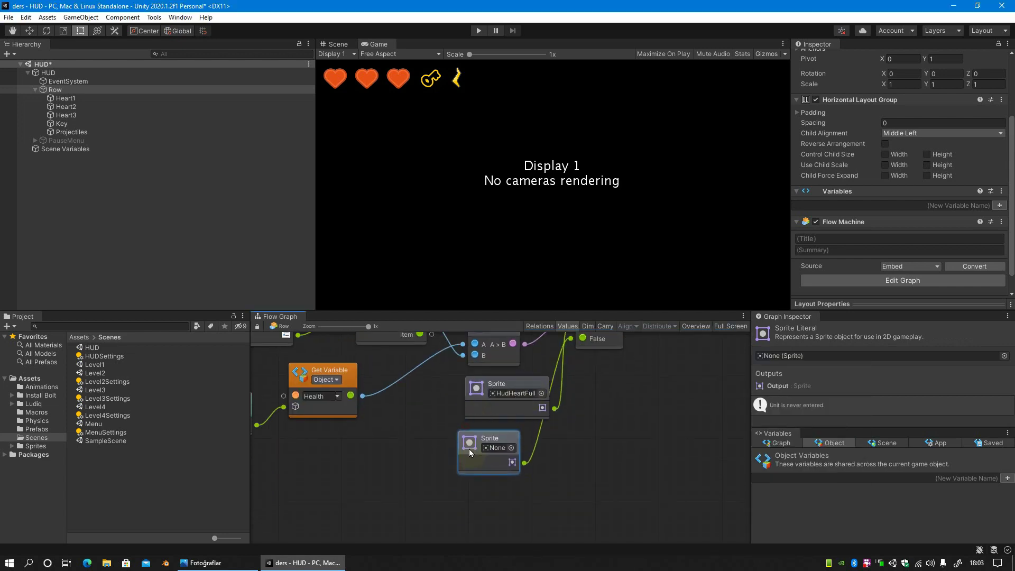
click(518, 451)
scroll(576, 449, down, 3)
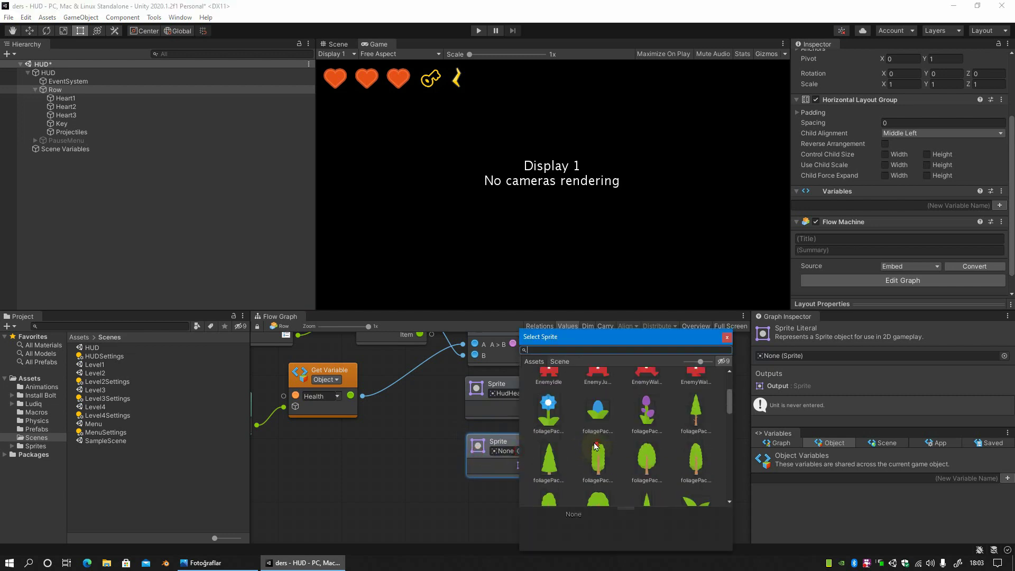
scroll(586, 443, down, 3)
scroll(601, 439, down, 3)
scroll(601, 440, down, 2)
click(597, 396)
mouse_move(597, 397)
middle_down()
mouse_move(620, 395)
mouse_move(547, 413)
middle_up()
Add an Image.sprite (set) unit targeting each loop Item with Select's sprite as value.
right_click(552, 405)
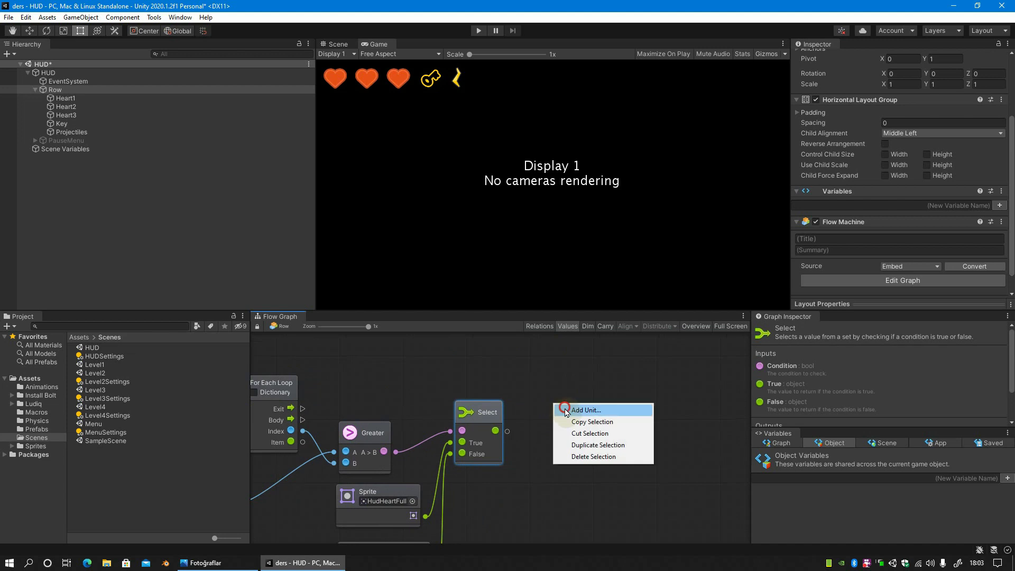
click(566, 410)
text(image sprite)
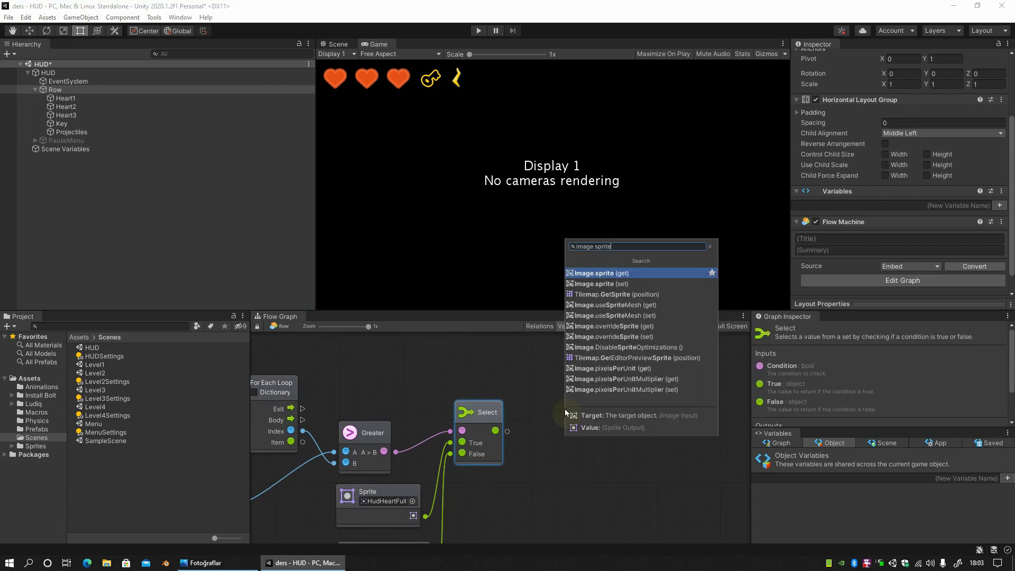
click(602, 284)
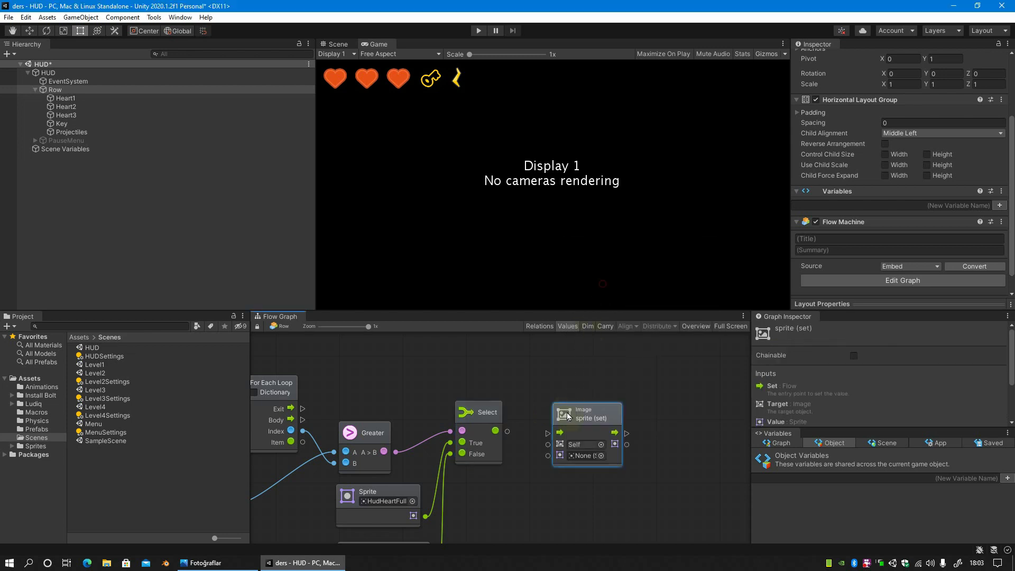
drag(303, 442, 575, 423)
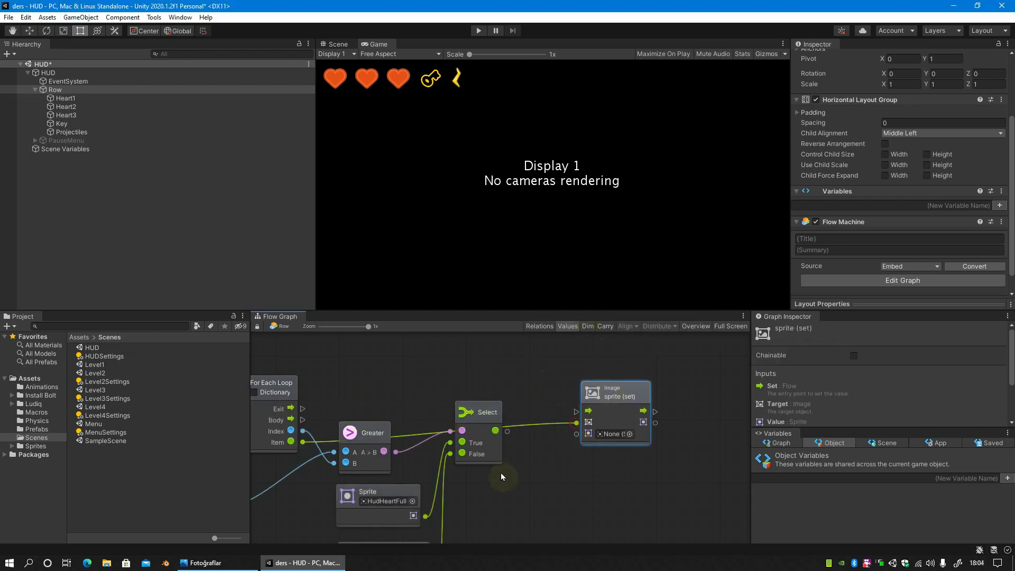
mouse_move(492, 406)
mouse_down()
mouse_move(498, 442)
mouse_move(559, 451)
mouse_up()
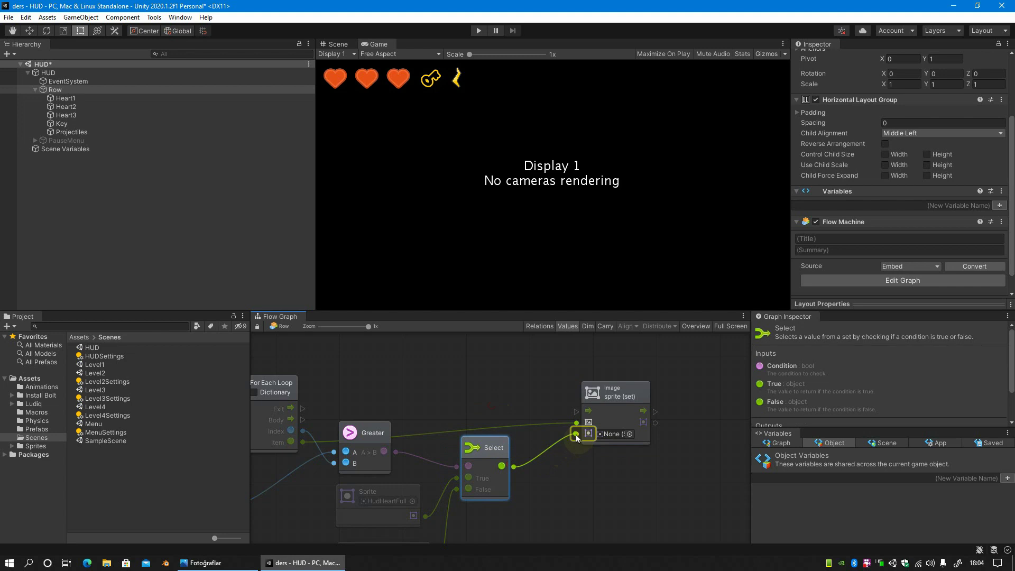
click(575, 435)
Fire the sprite setter from the loop Body and save the HUD scene.
mouse_move(302, 408)
mouse_down()
mouse_move(400, 376)
mouse_move(302, 408)
mouse_move(477, 389)
mouse_move(587, 411)
mouse_up()
drag(613, 392, 578, 390)
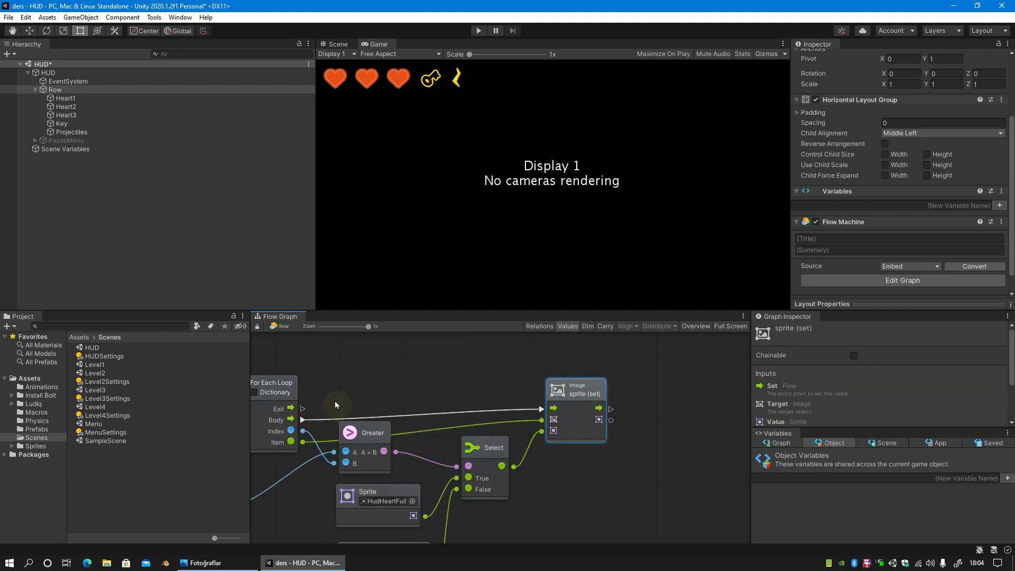
scroll(335, 405, down, 2)
middle_drag(338, 407, 513, 453)
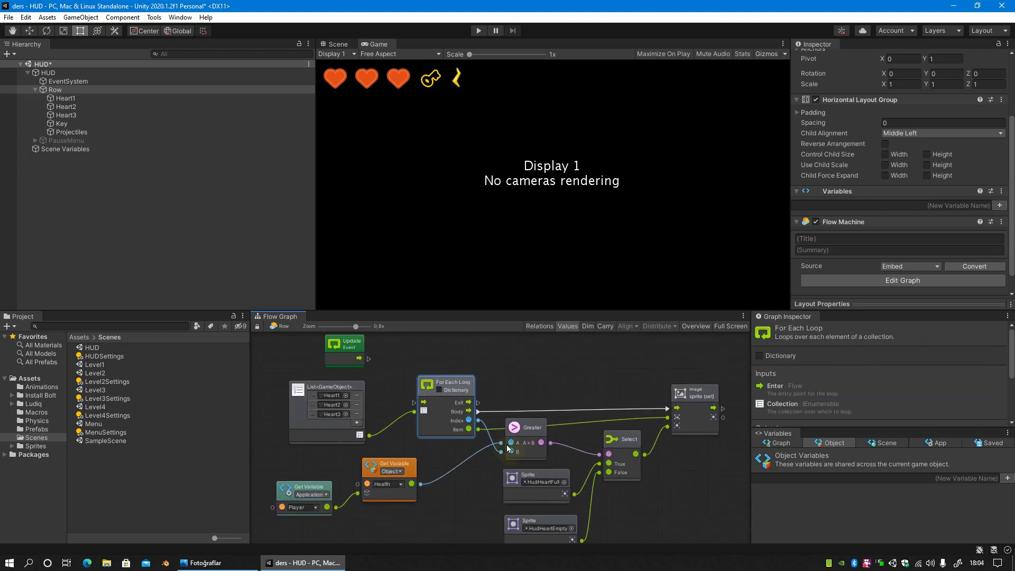
key(ctrl+s)
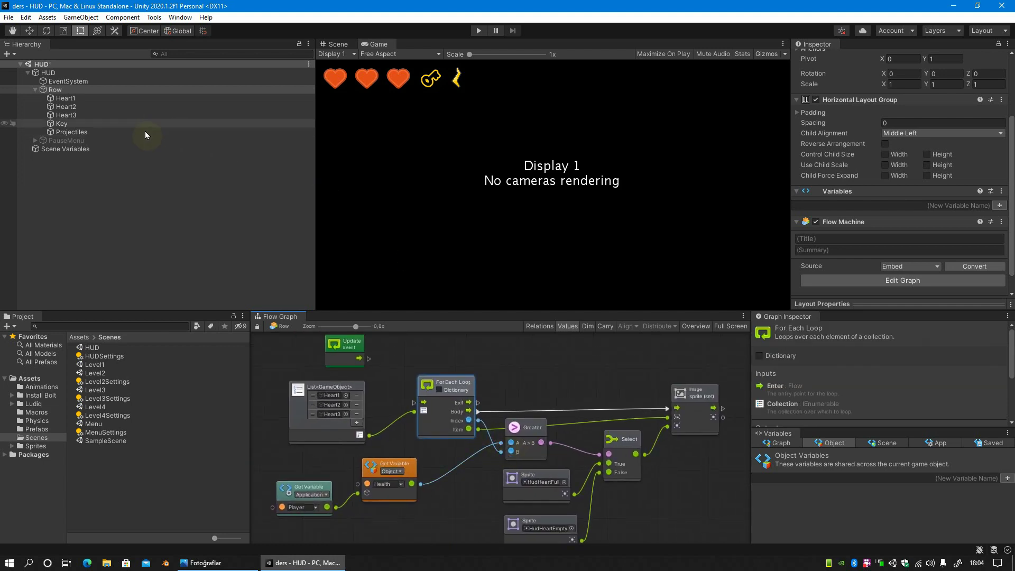
Open the Level1 scene and start Play mode.
click(100, 364)
double_click(100, 365)
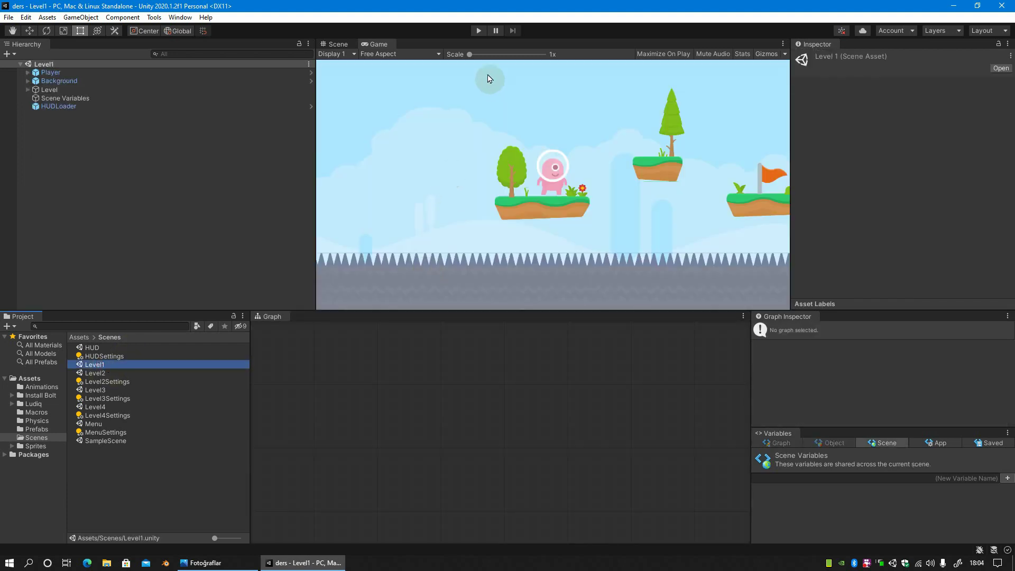
click(476, 31)
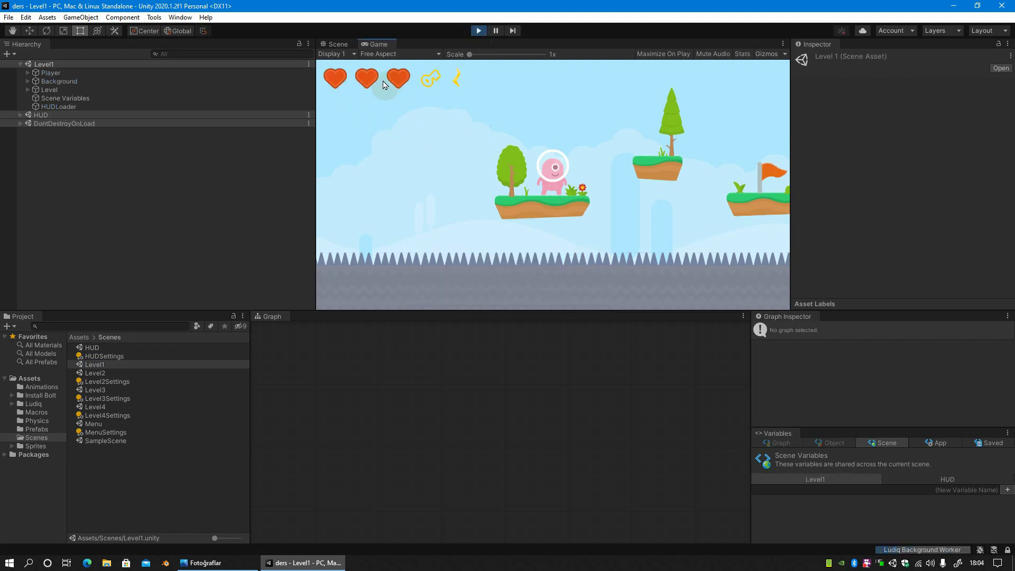
Lower the Player's Health object variable to 1 while playing, then stop Play mode.
click(71, 74)
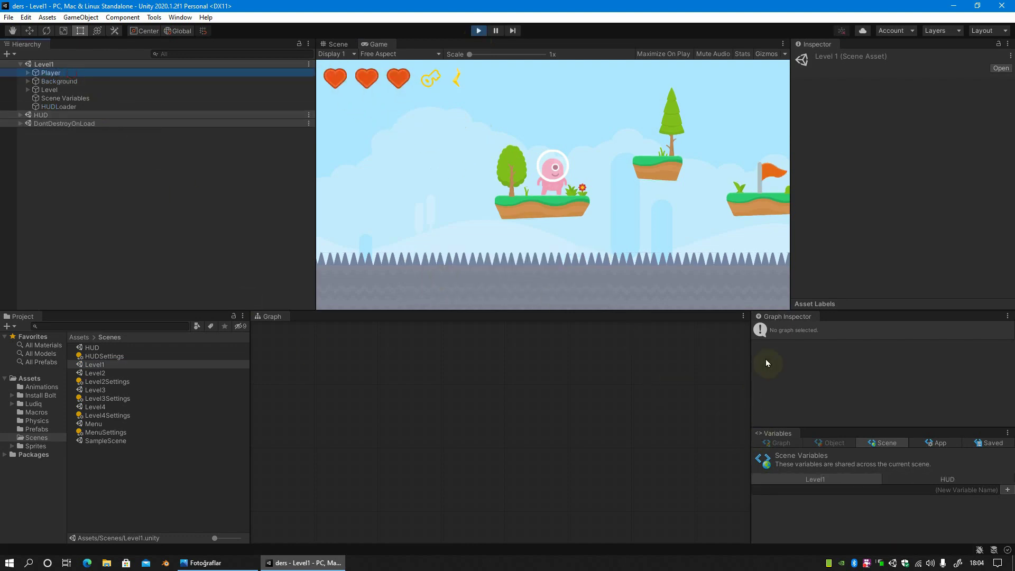
click(825, 442)
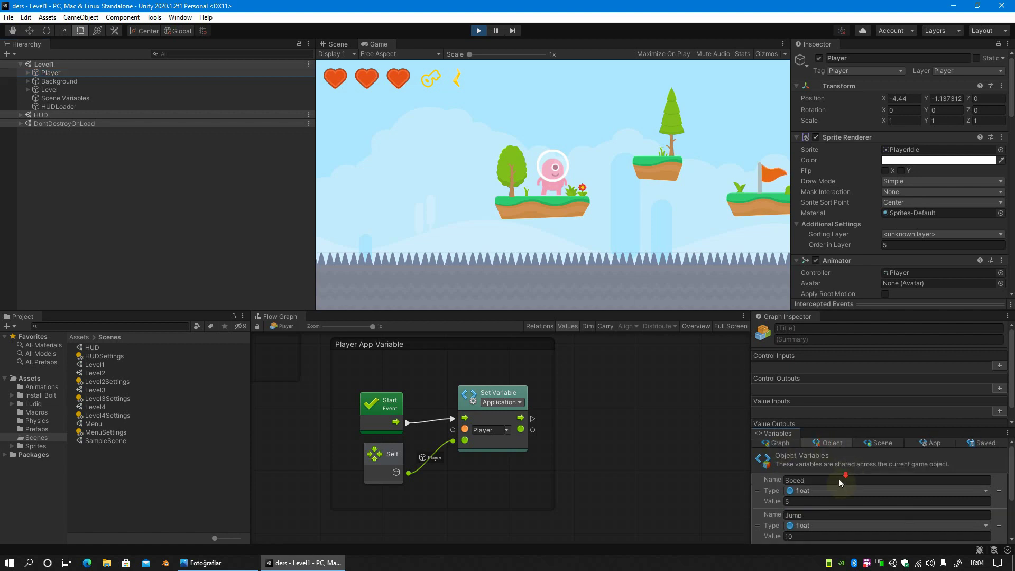
scroll(839, 479, down, 3)
click(807, 525)
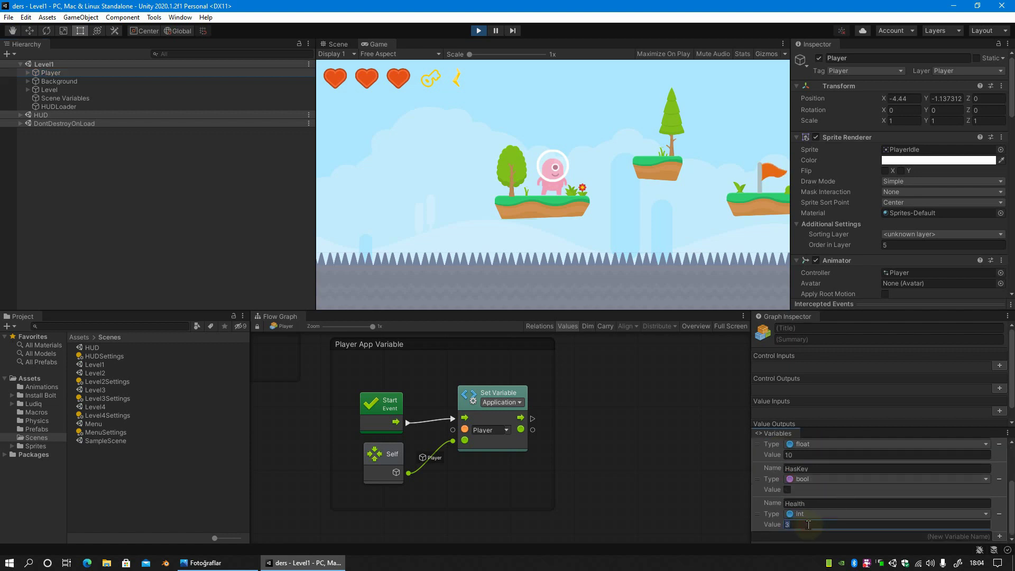
text(2)
text(1)
click(444, 58)
key(ctrl+p)
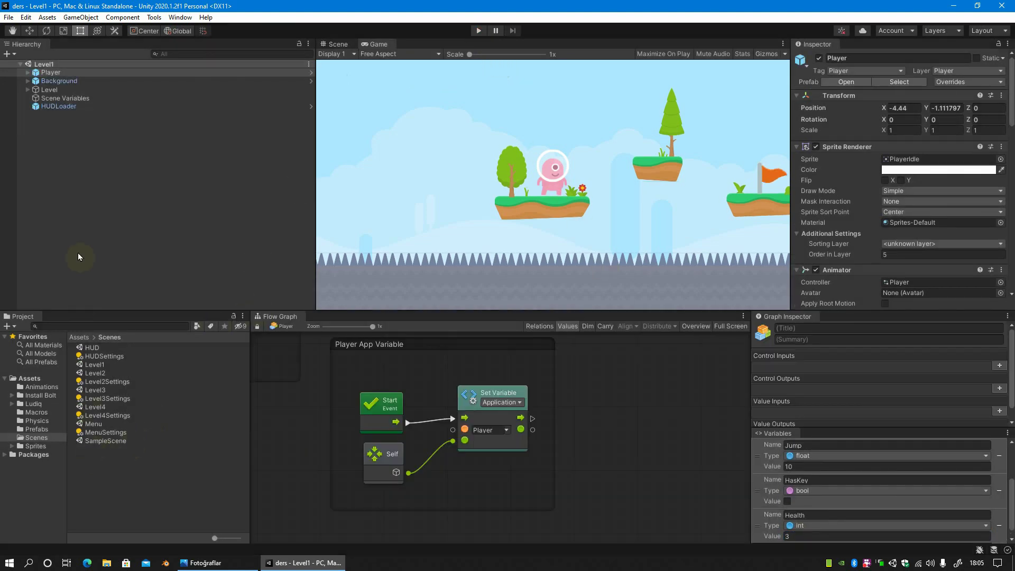
Open the HUD scene and arrange the Row object's graph around its Update node and heart-swapping loop.
double_click(92, 348)
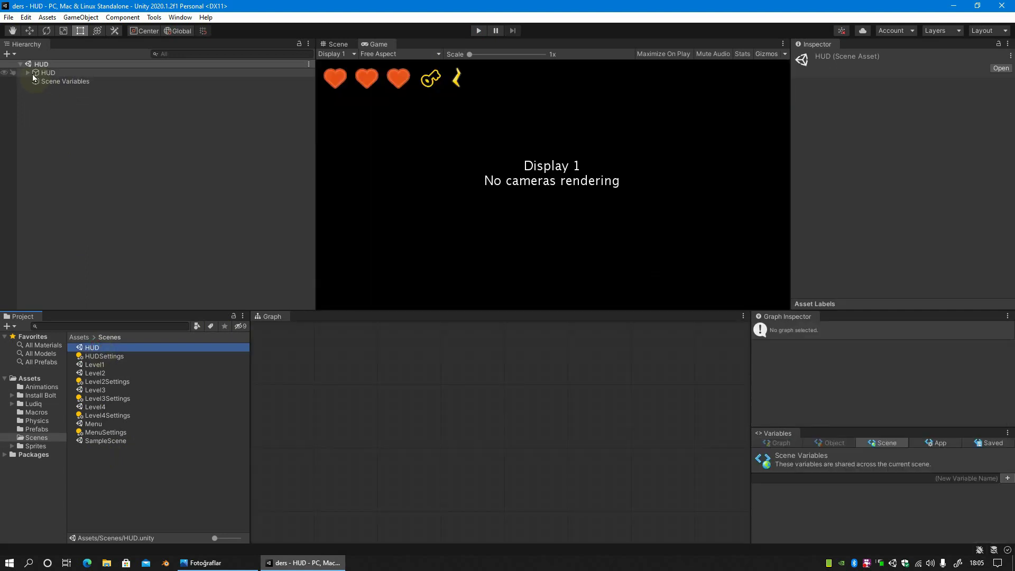
click(52, 90)
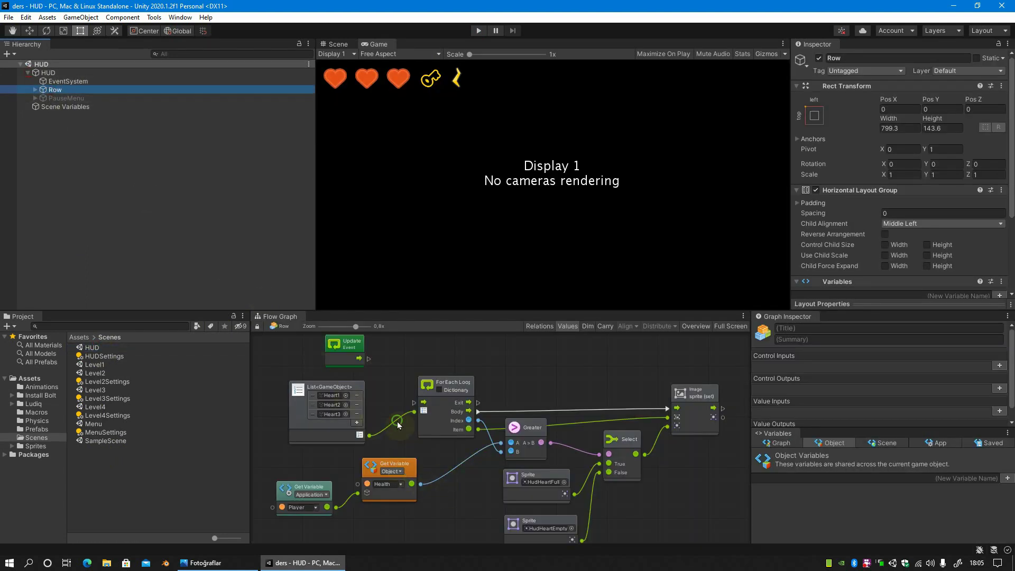
scroll(449, 441, up, 2)
mouse_move(417, 380)
mouse_down()
mouse_move(356, 361)
mouse_move(473, 443)
mouse_up()
scroll(397, 380, up, 2)
middle_drag(448, 365, 405, 363)
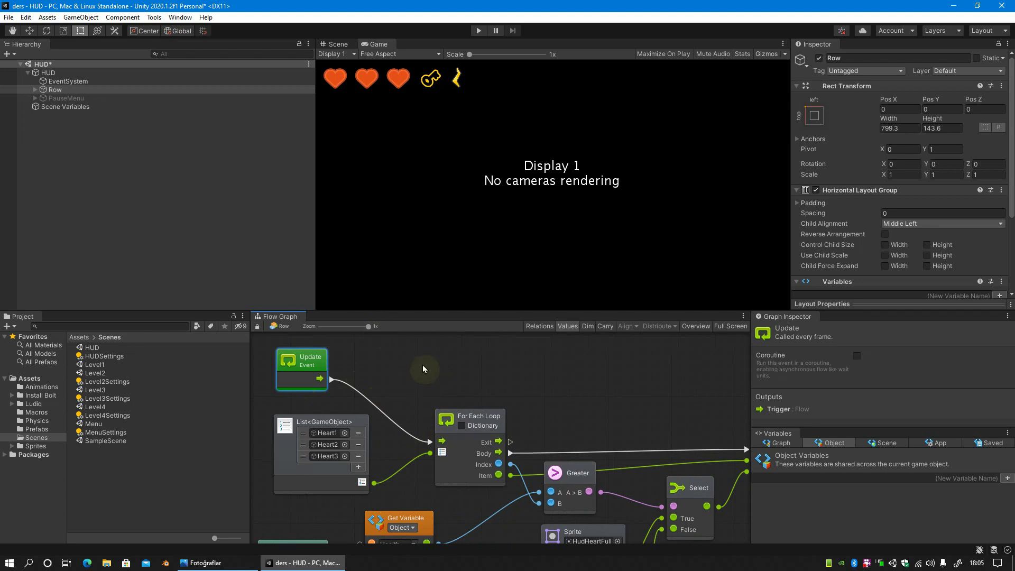
Open Level1, enter Play mode and show the Player's object variables.
click(105, 364)
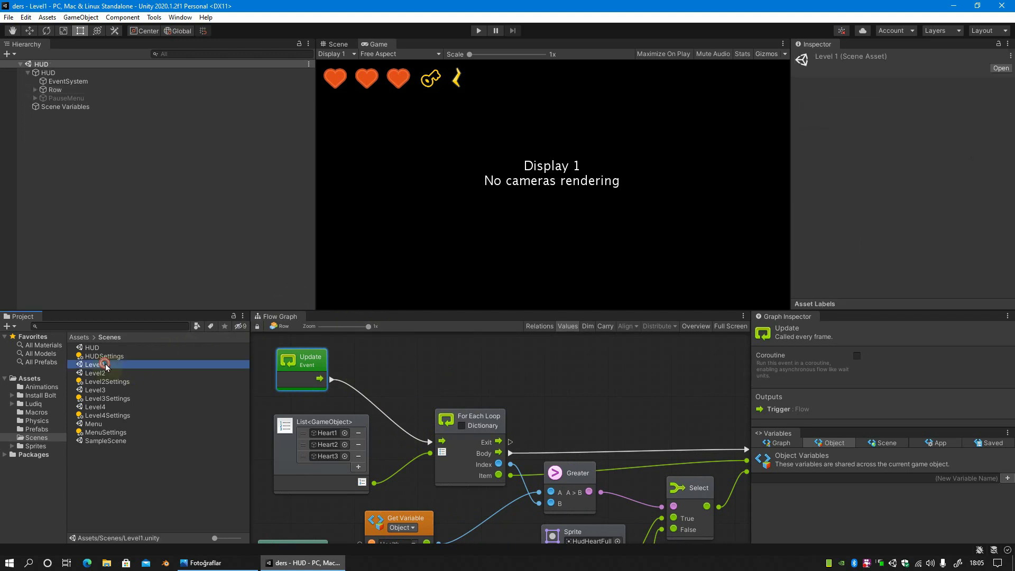
double_click(105, 364)
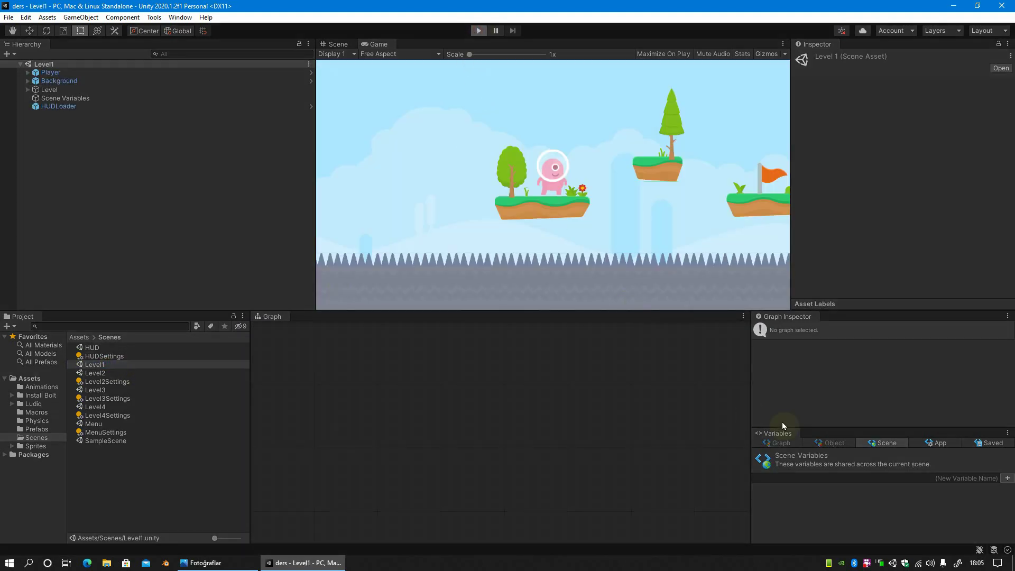
key(ctrl+p)
click(75, 74)
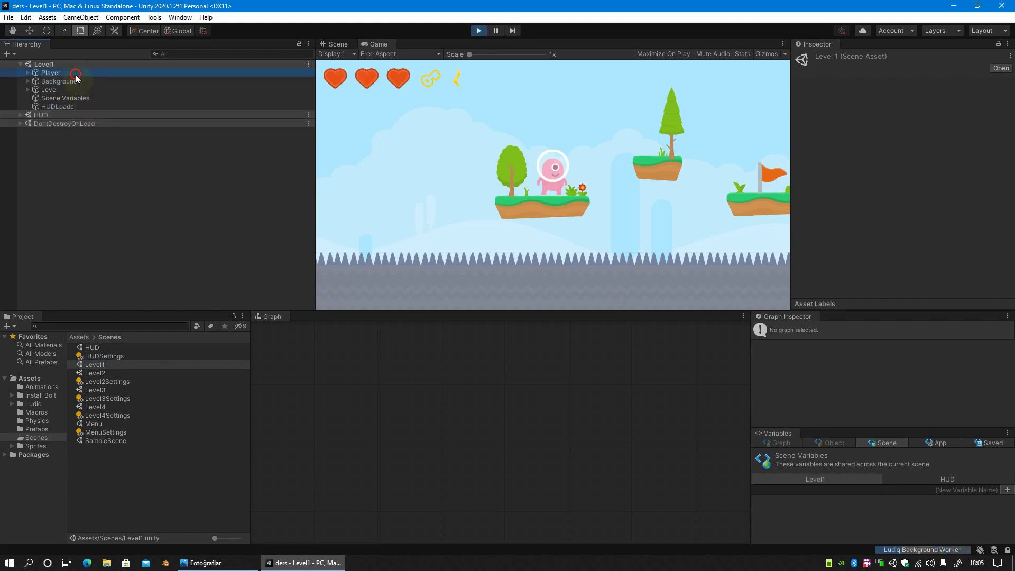
click(832, 442)
scroll(845, 497, down, 1)
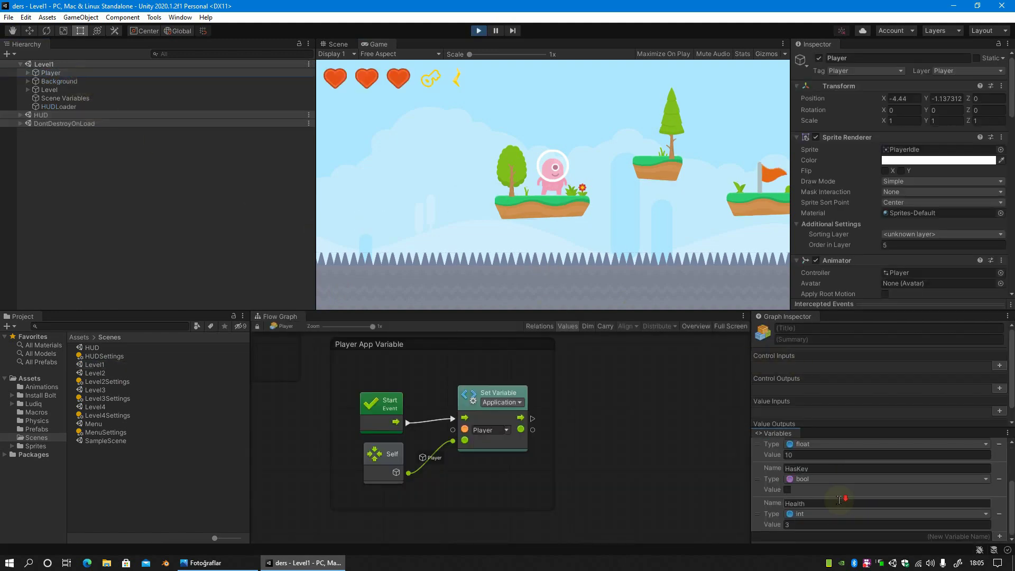
Change Health live to 2, 1, 2 and 3 while watching the hearts, then stop the game.
click(788, 524)
text(2)
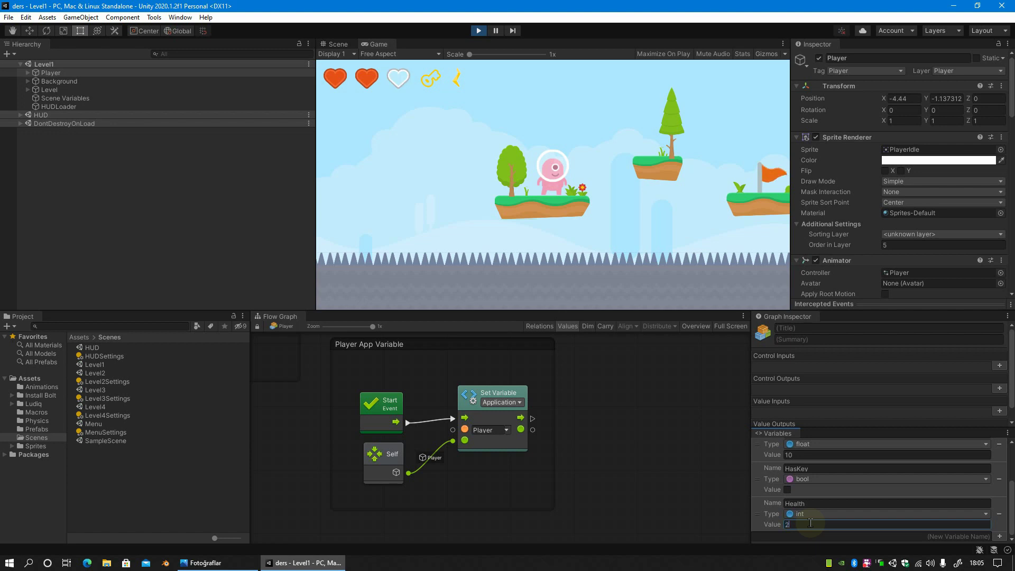
key(BackSpace)
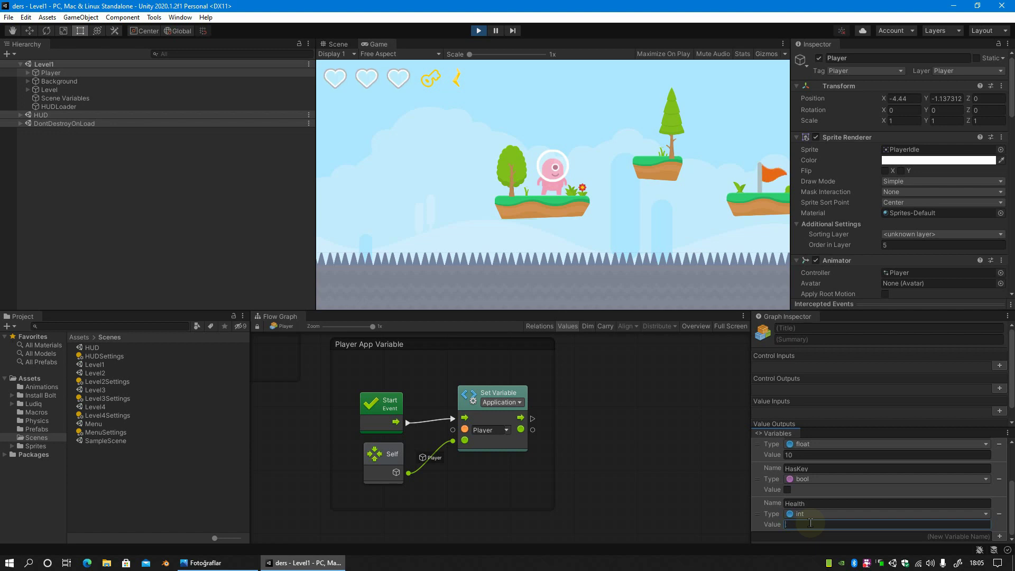
text(1)
key(BackSpace)
text(2)
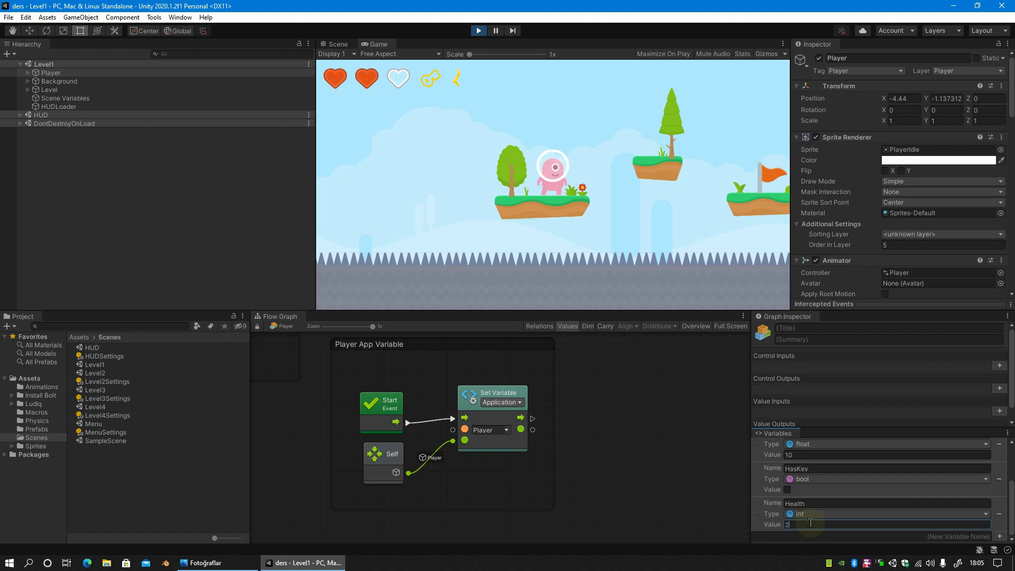
key(BackSpace)
text(3)
key(BackSpace)
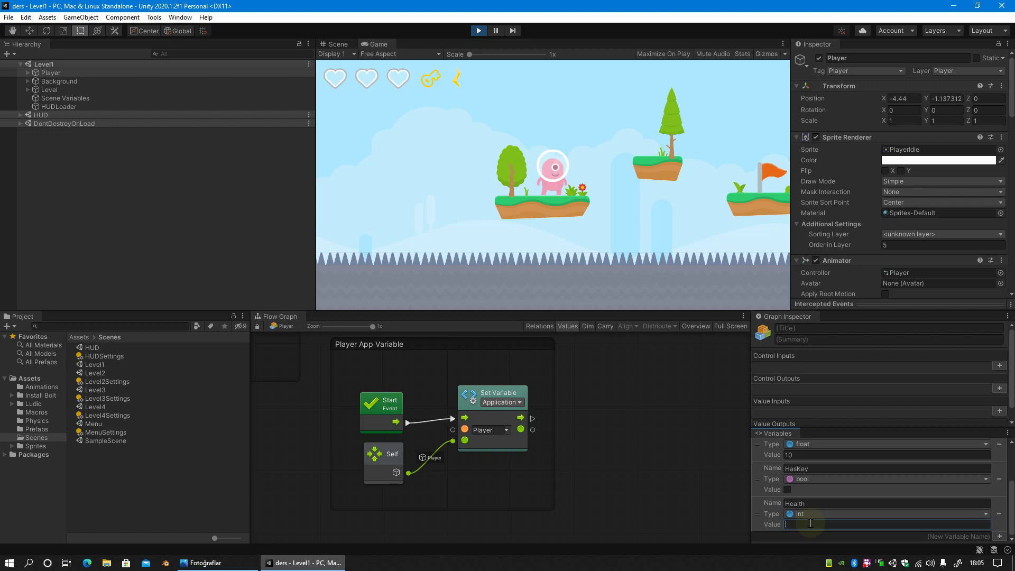
text(3)
click(478, 30)
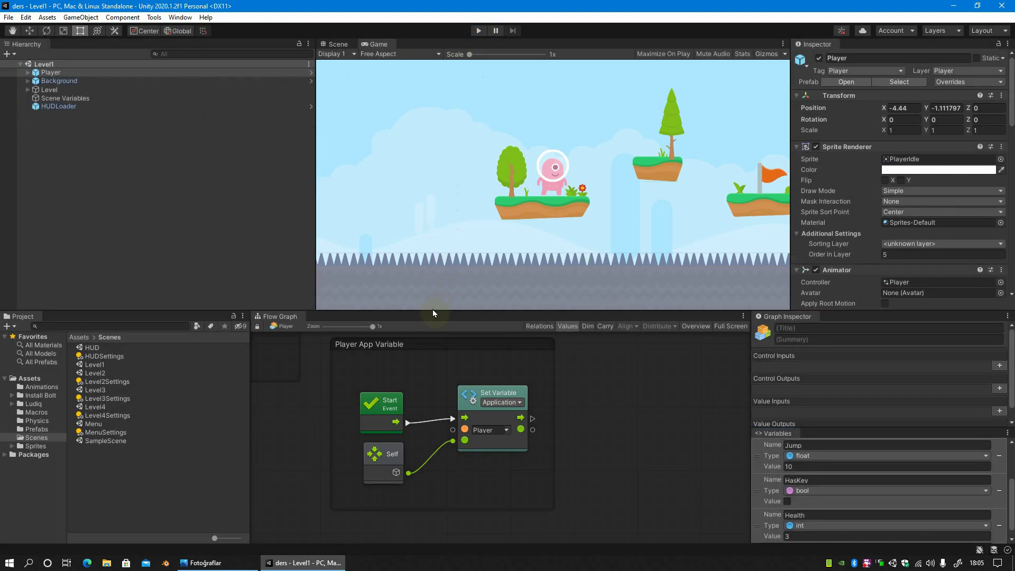
drag(432, 311, 432, 294)
Open Level3 and add a Bolt State Machine component to the Player.
click(60, 72)
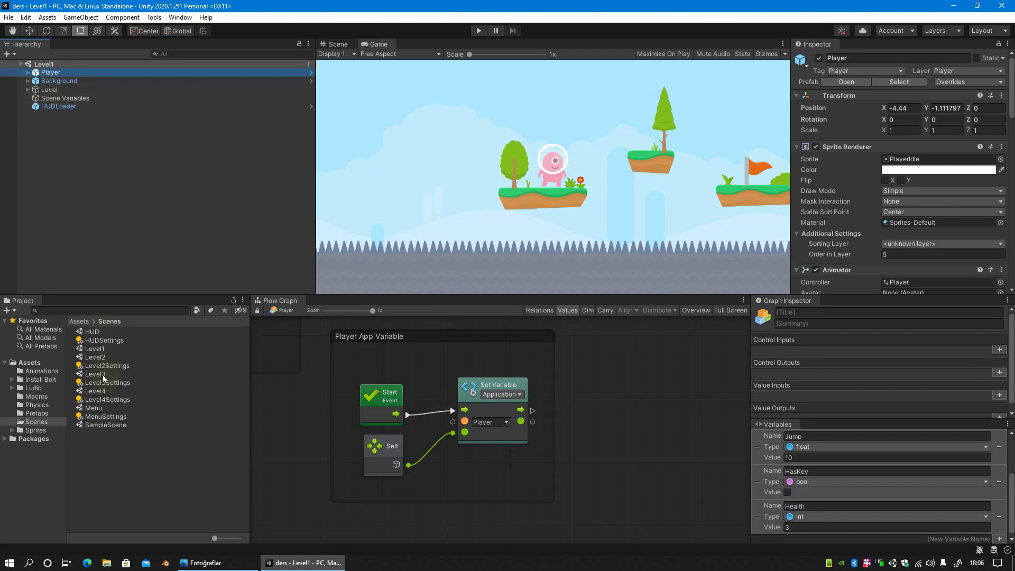
double_click(101, 374)
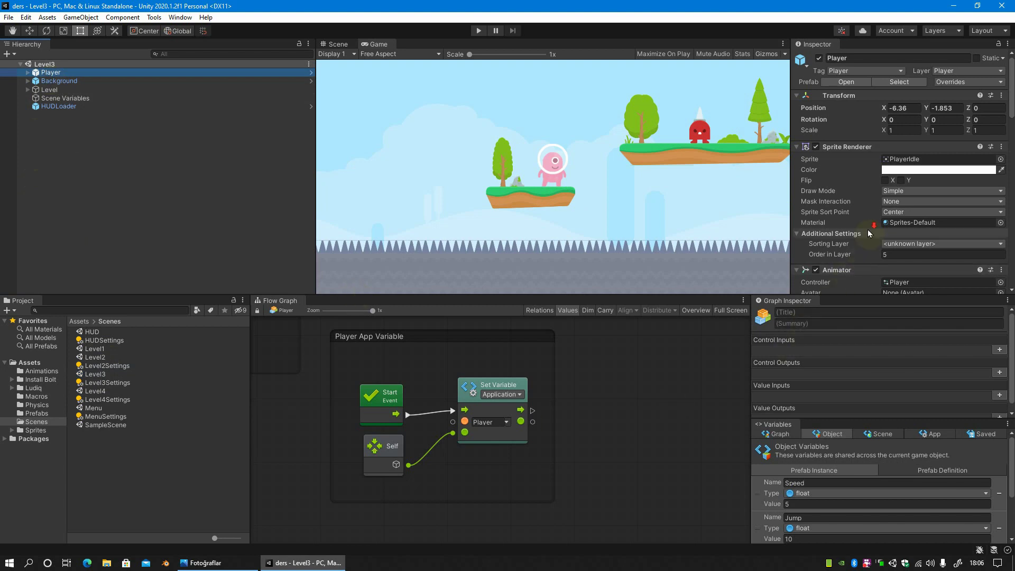
scroll(877, 248, down, 10)
click(886, 283)
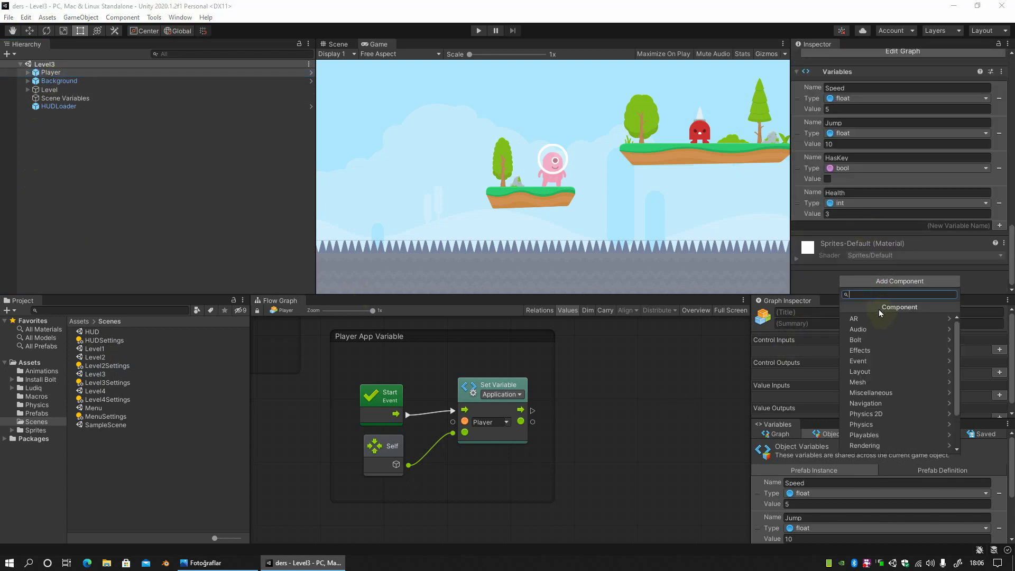
click(872, 341)
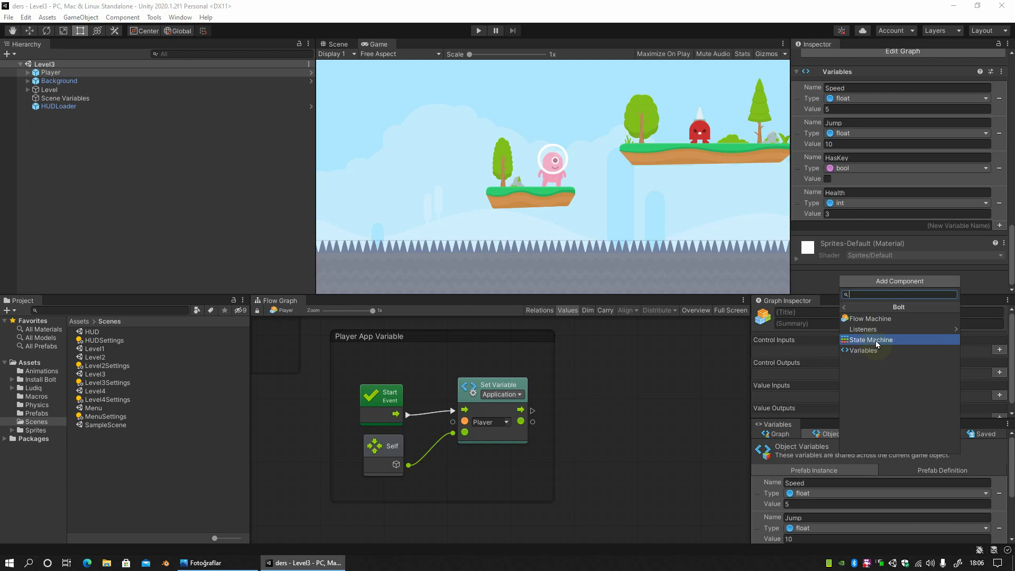
click(871, 341)
Create a new state macro saved as PlayerHealth in Assets/Macros, then reposition its Start state.
scroll(869, 261, down, 3)
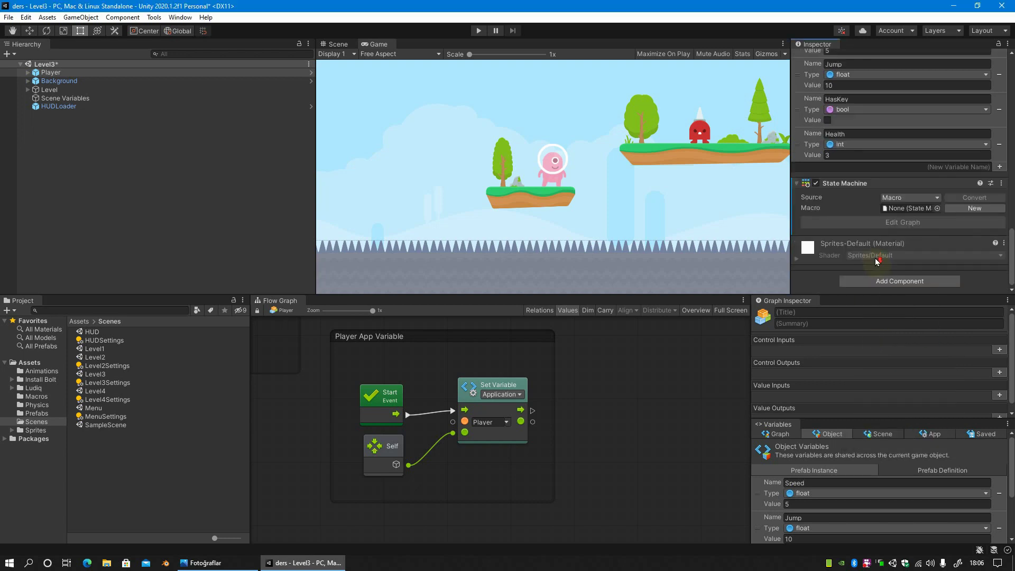
click(974, 208)
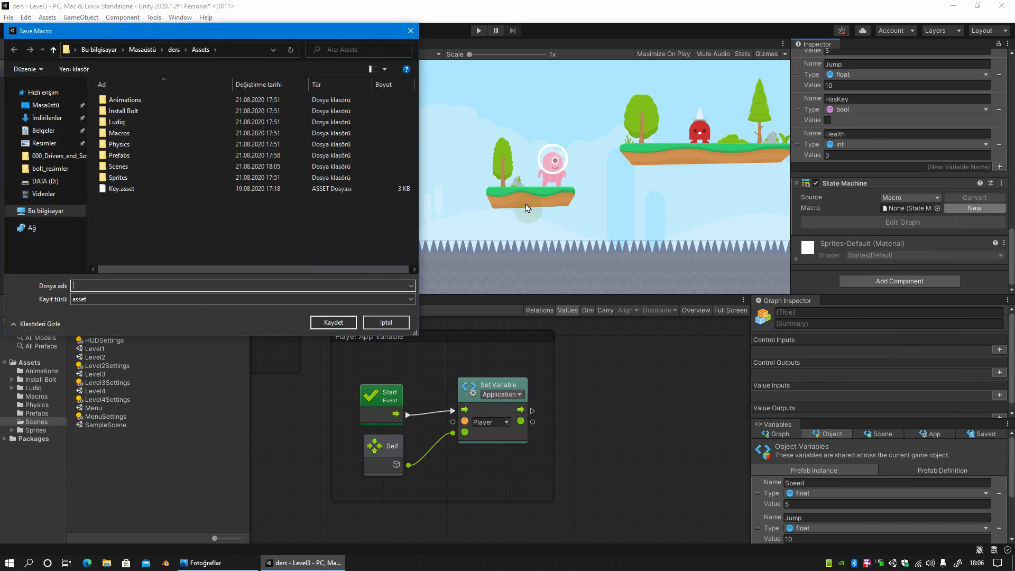
double_click(122, 133)
click(111, 286)
text(Player)
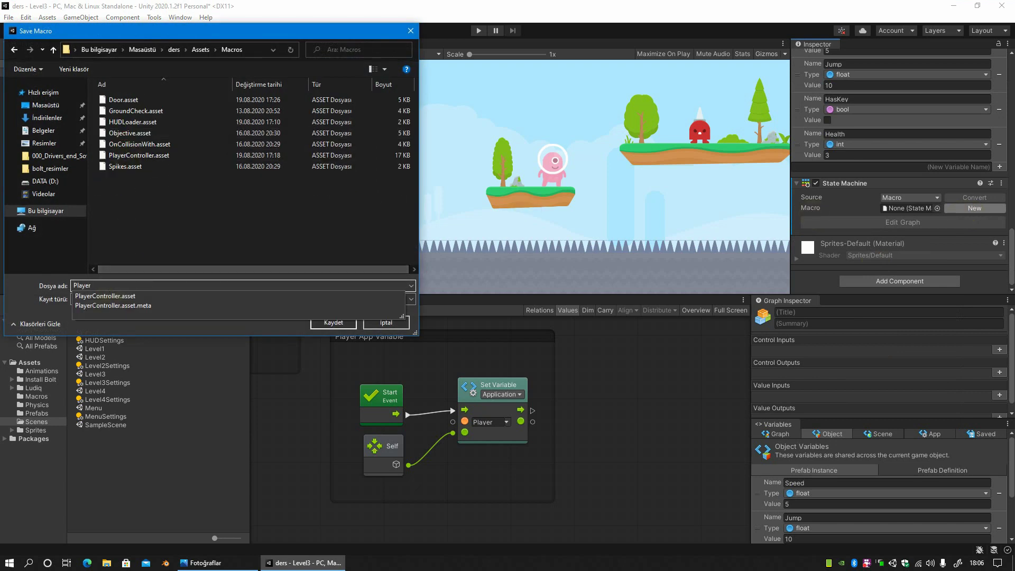
text(Health)
key(Return)
drag(508, 429, 490, 360)
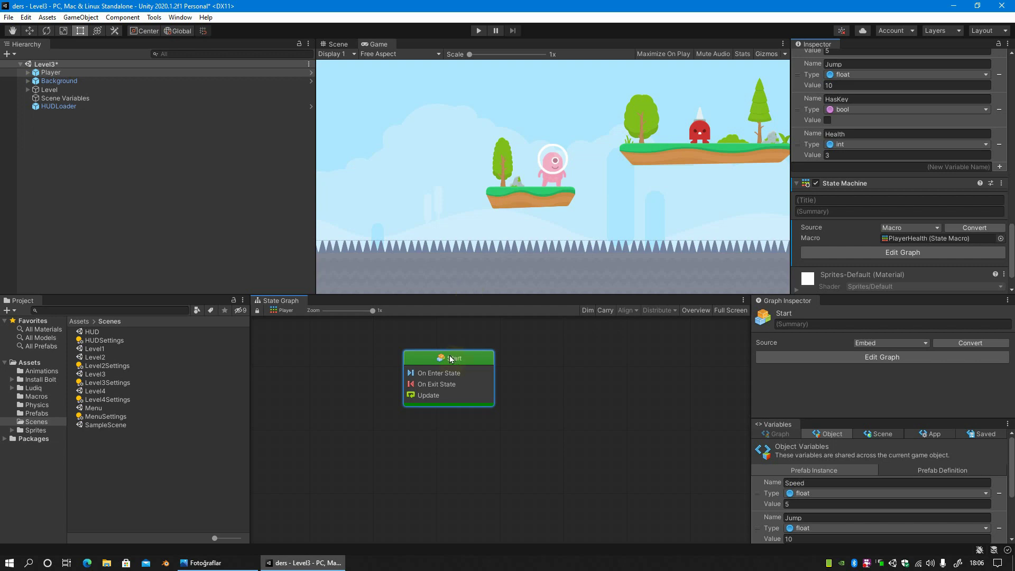
Create a new Flow State and position it below the Start state.
right_click(447, 473)
click(489, 393)
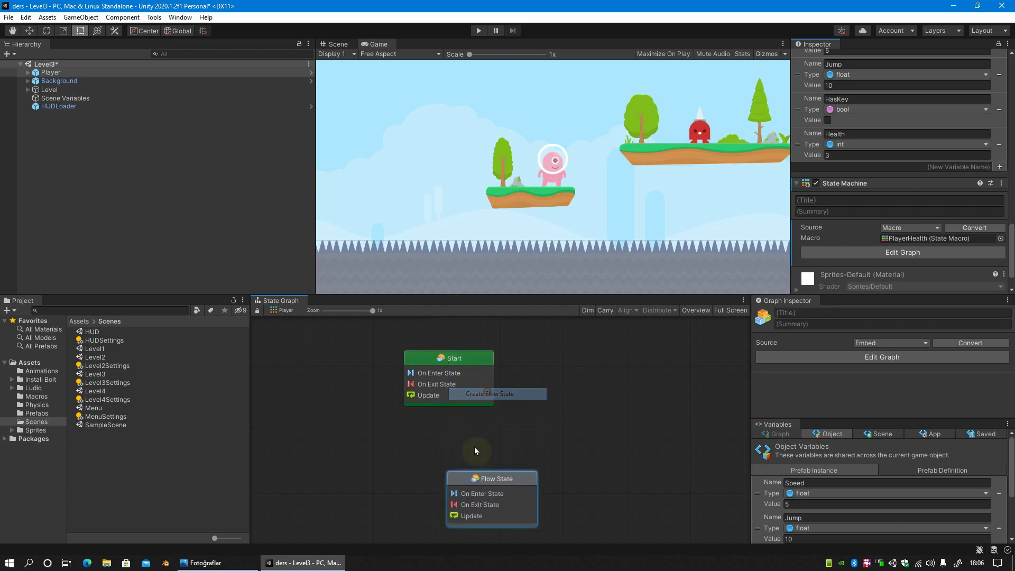
click(452, 477)
drag(474, 480, 469, 480)
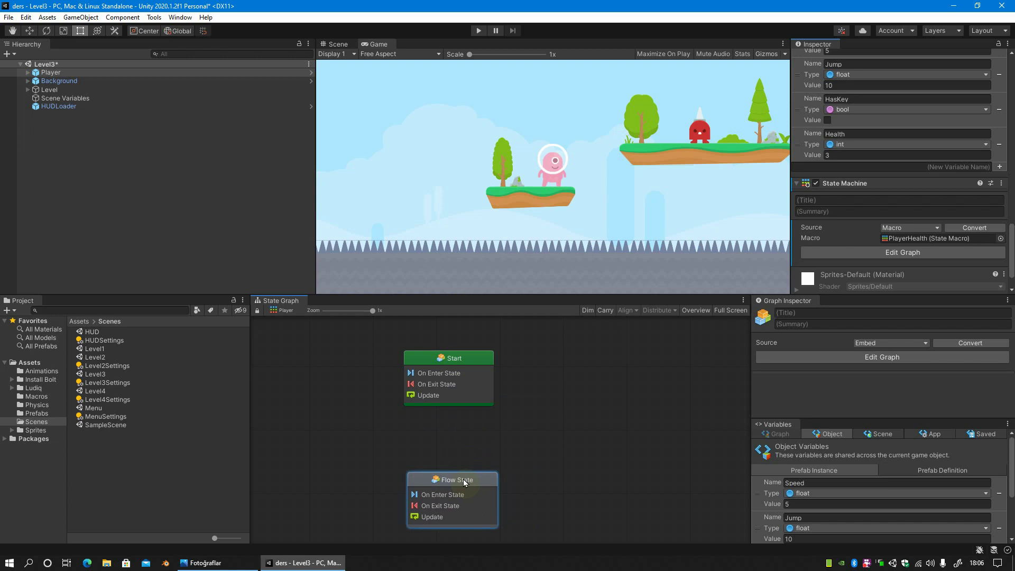
drag(463, 479, 463, 485)
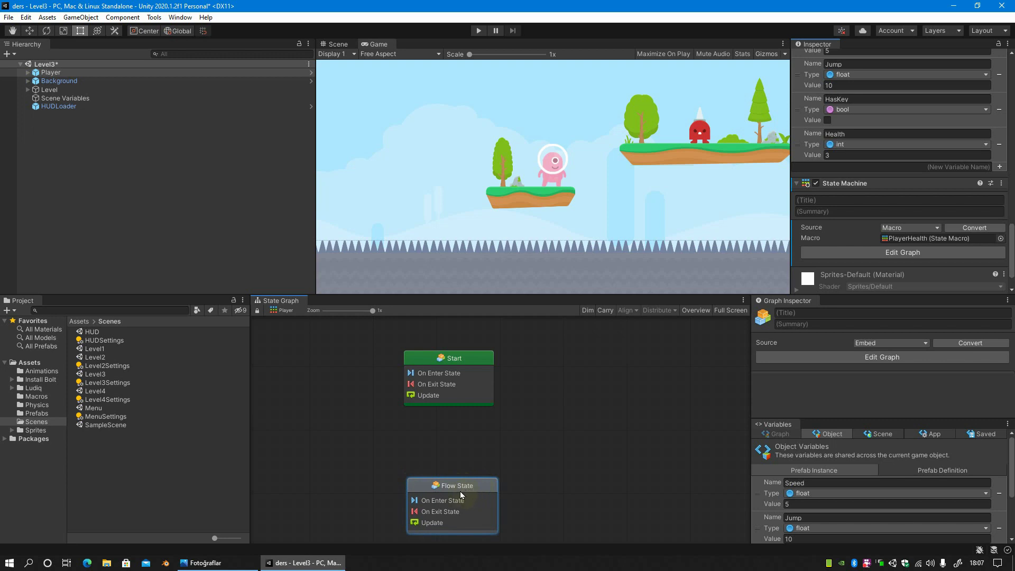
Inspect the inner flow graphs of the Start state and the Flow State.
click(464, 359)
double_click(467, 359)
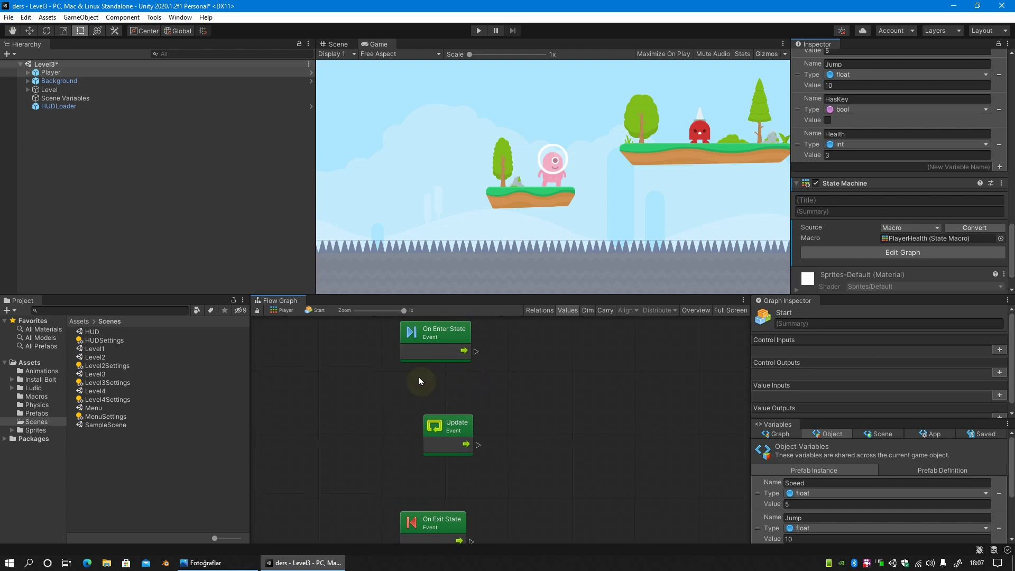
click(286, 312)
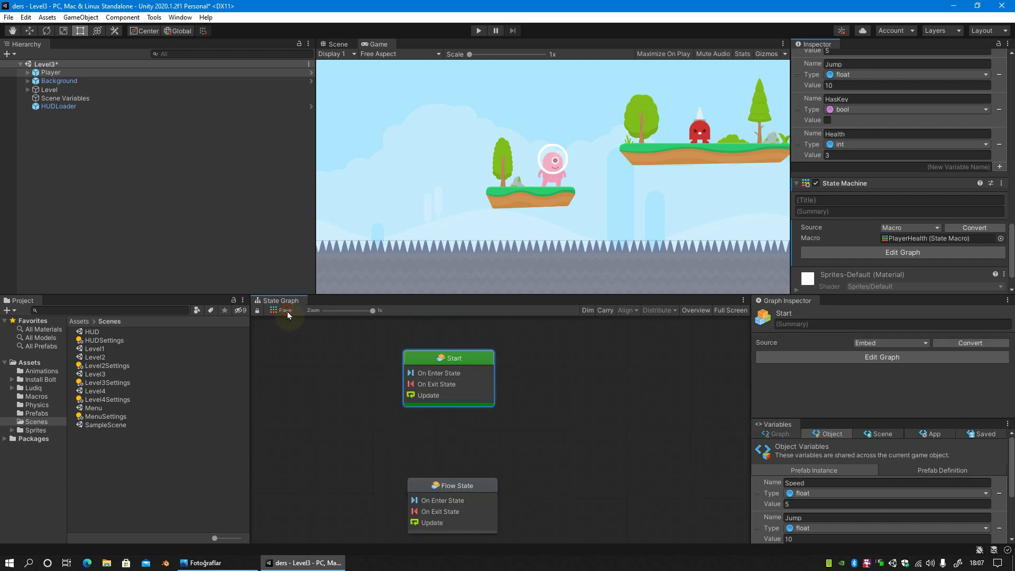
double_click(465, 488)
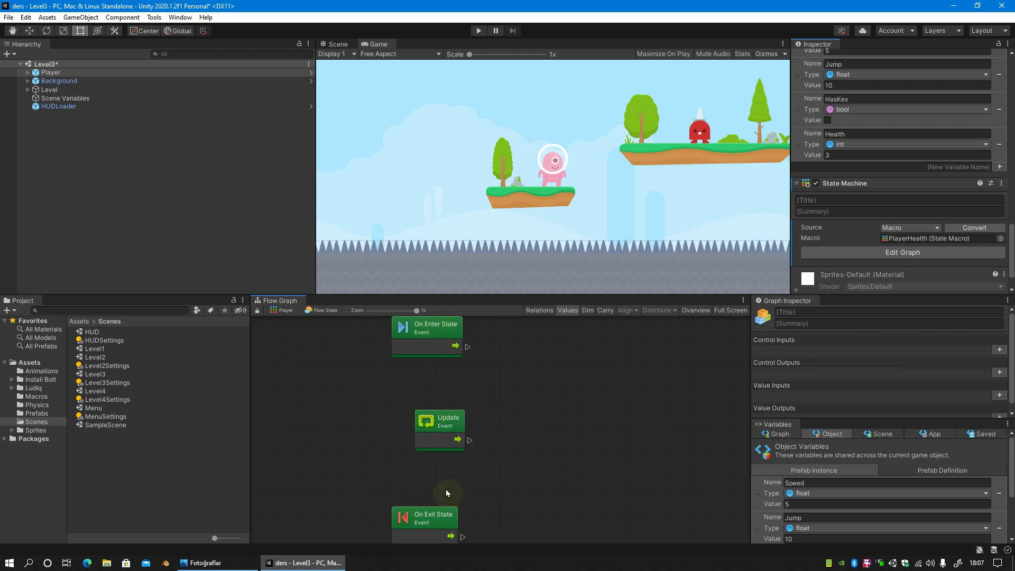
click(280, 310)
middle_drag(530, 379, 549, 372)
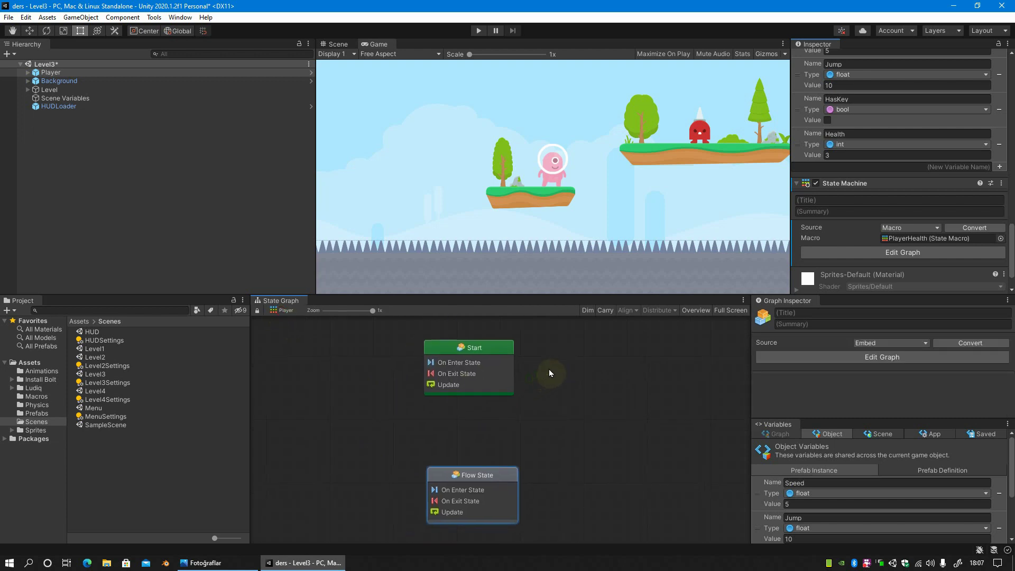
click(487, 350)
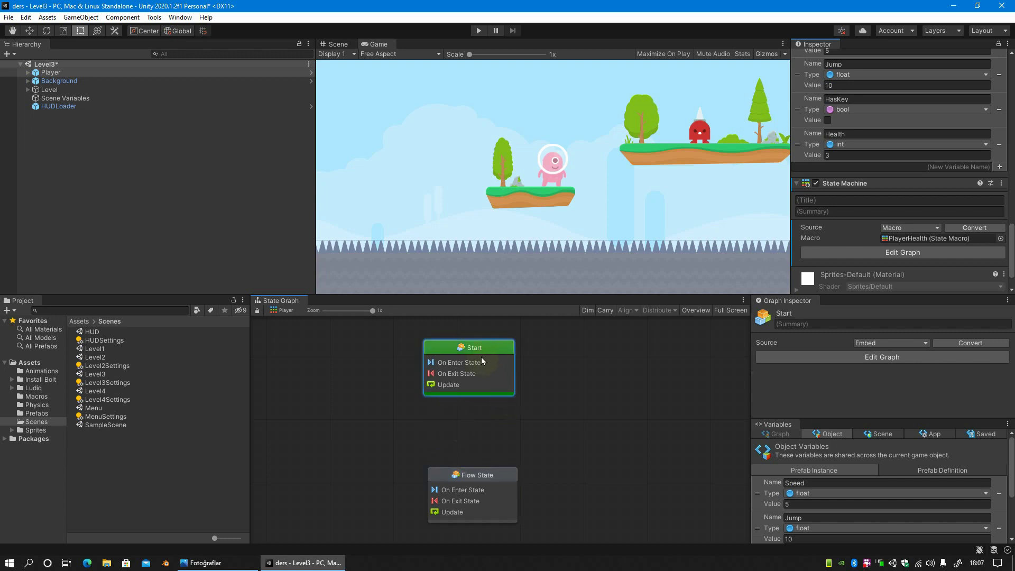
Retitle the Start state 'Vulnerable' and the Flow State 'Invulnerable' in the Graph Inspector.
click(809, 313)
text(Vulnerable)
click(484, 476)
click(809, 314)
text(Invulnerable)
click(471, 475)
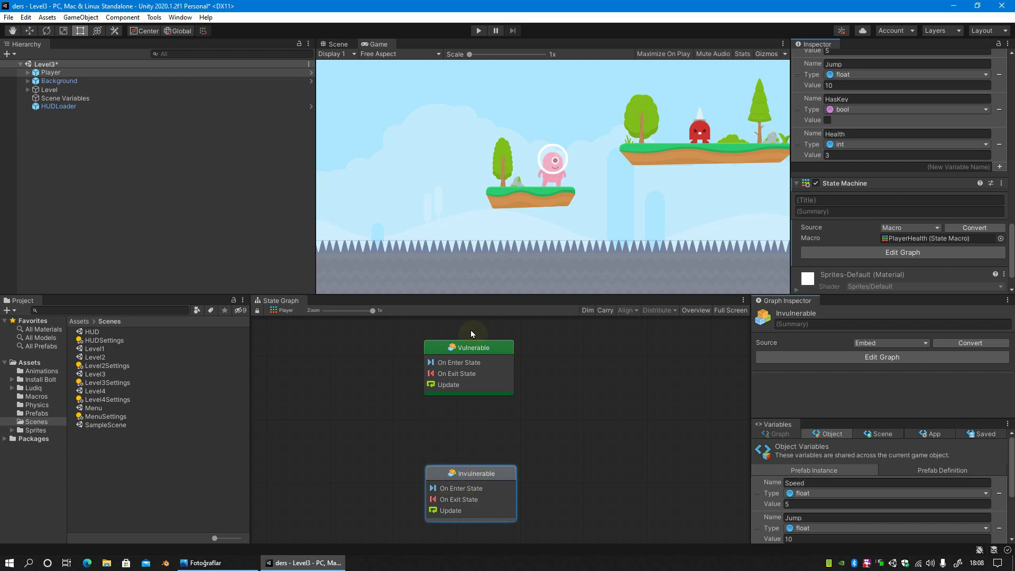
Make transitions from Vulnerable to Invulnerable and from Invulnerable back to Vulnerable.
click(439, 347)
right_click(439, 345)
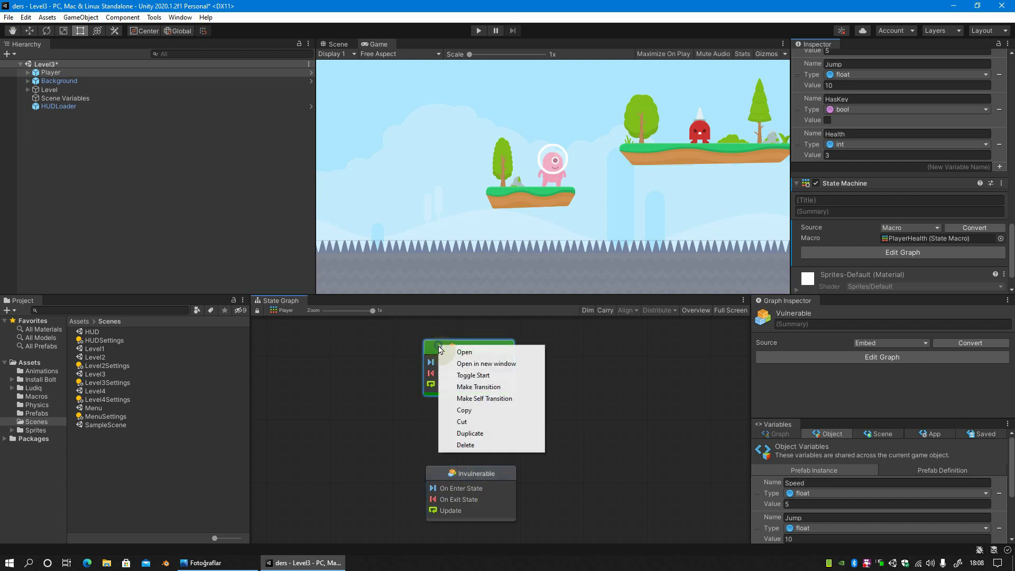
click(464, 386)
click(460, 478)
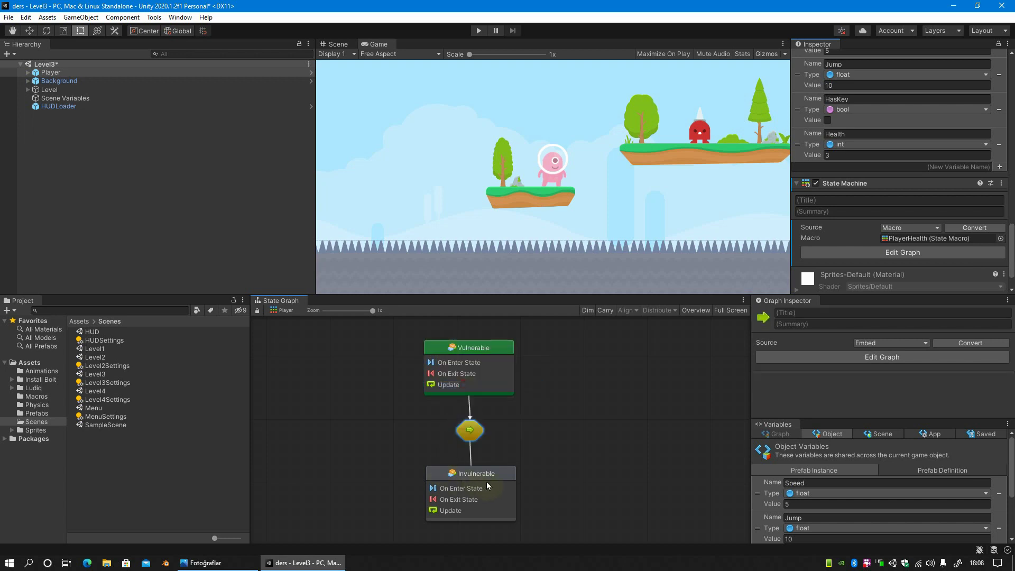
click(504, 476)
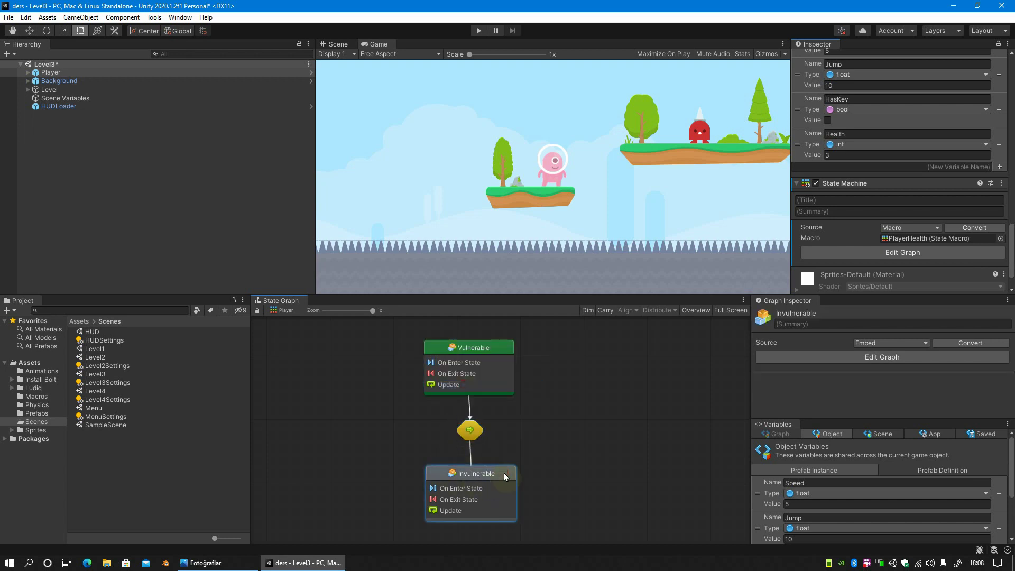
right_click(503, 474)
click(525, 406)
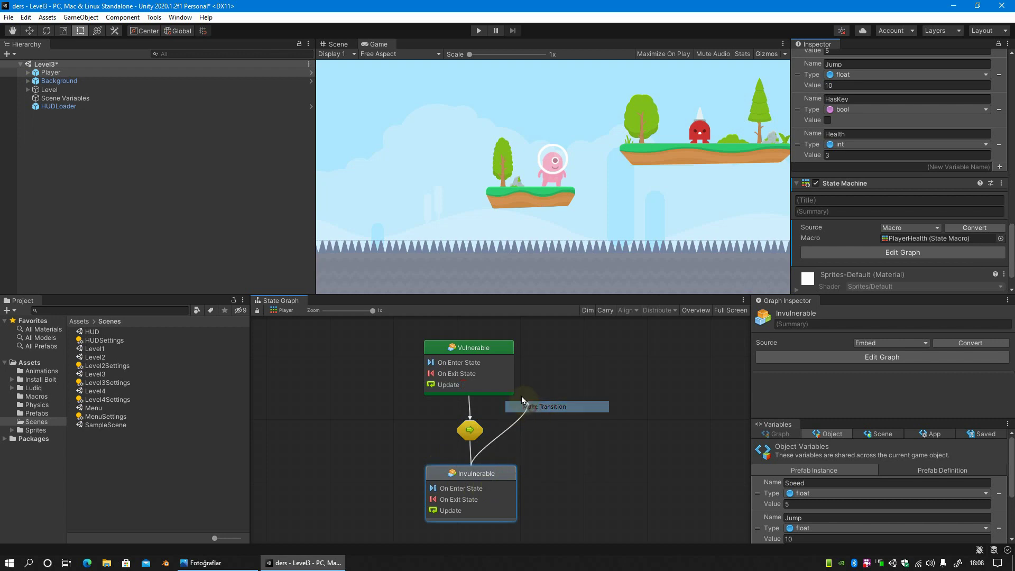
click(503, 356)
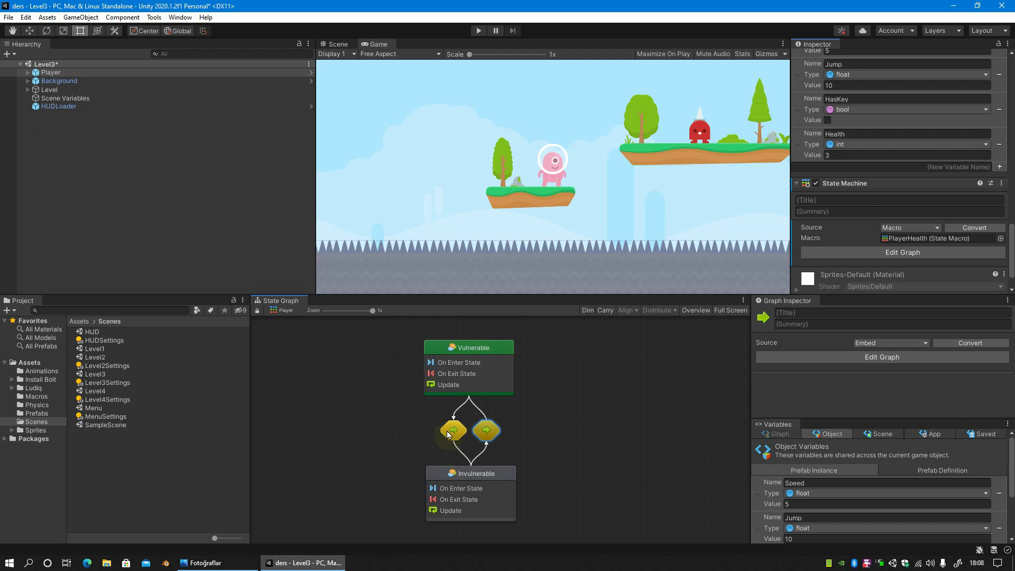
Open the left transition's flow graph and move its Trigger Transition node.
click(447, 433)
double_click(448, 434)
drag(606, 404, 570, 380)
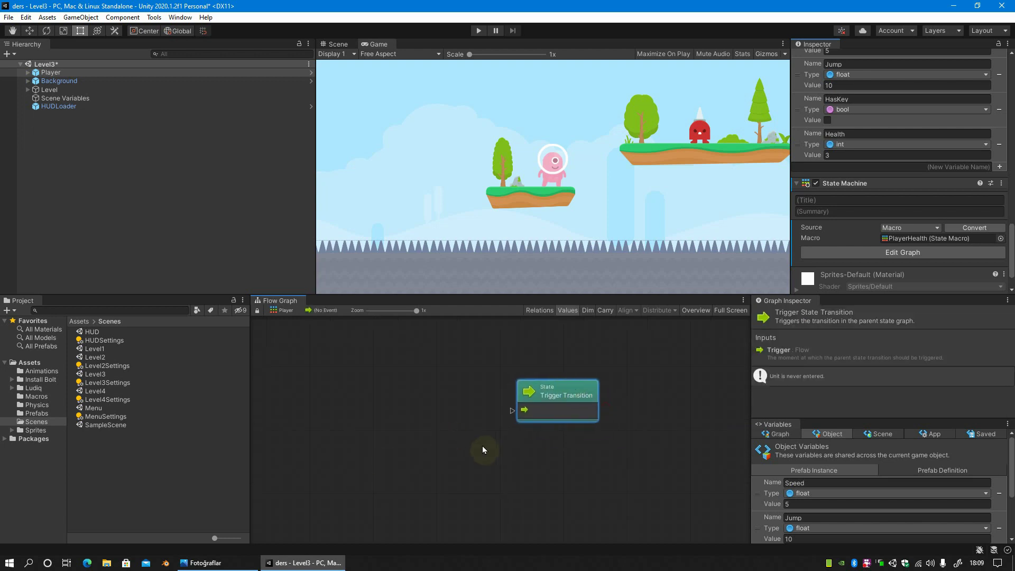
Add a Trigger Custom Event node wired to Trigger Transition, then delete it as a mistake.
right_click(370, 391)
text(custom event)
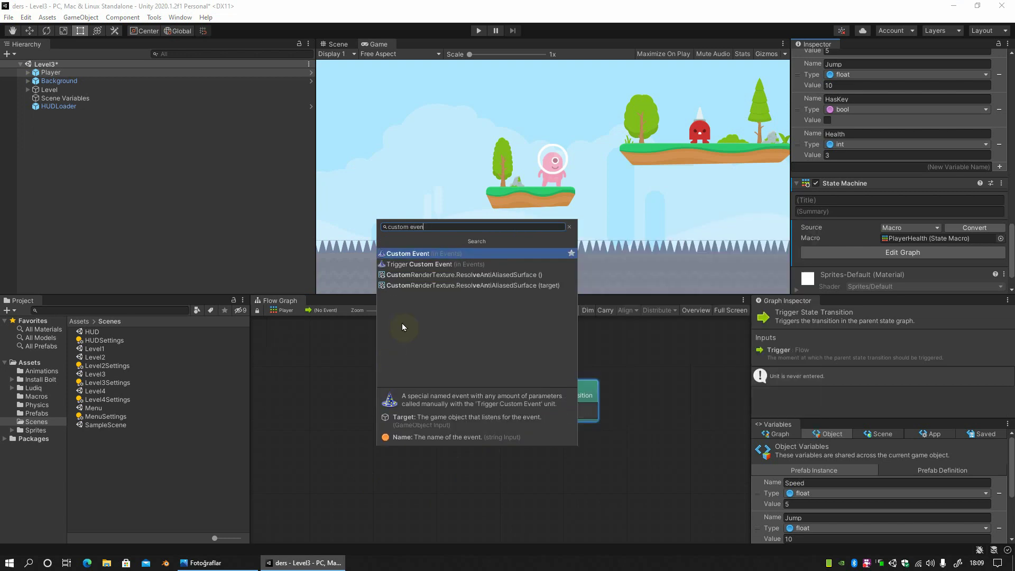
click(417, 267)
drag(393, 373, 387, 369)
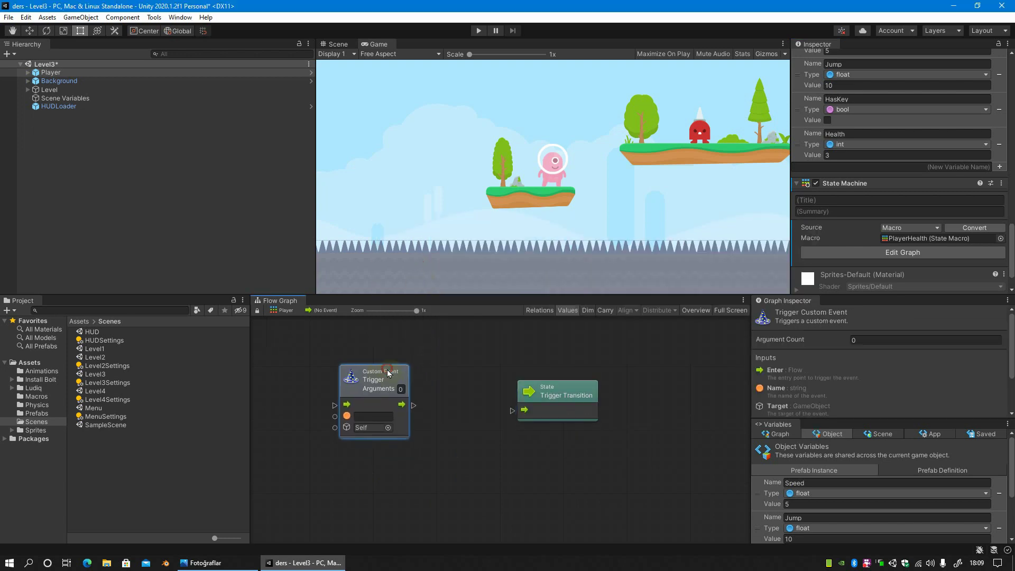
drag(413, 405, 511, 411)
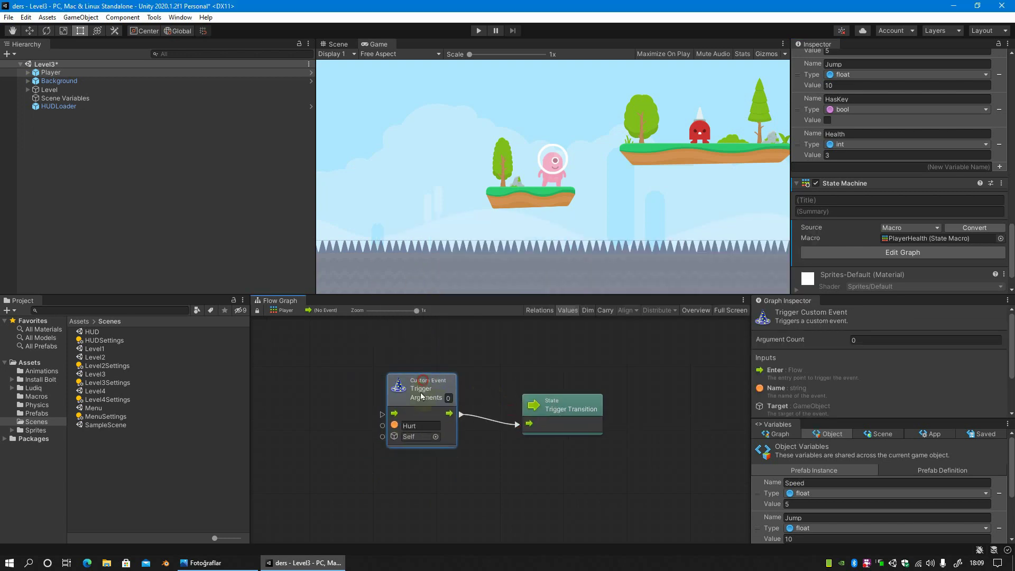
key(Delete)
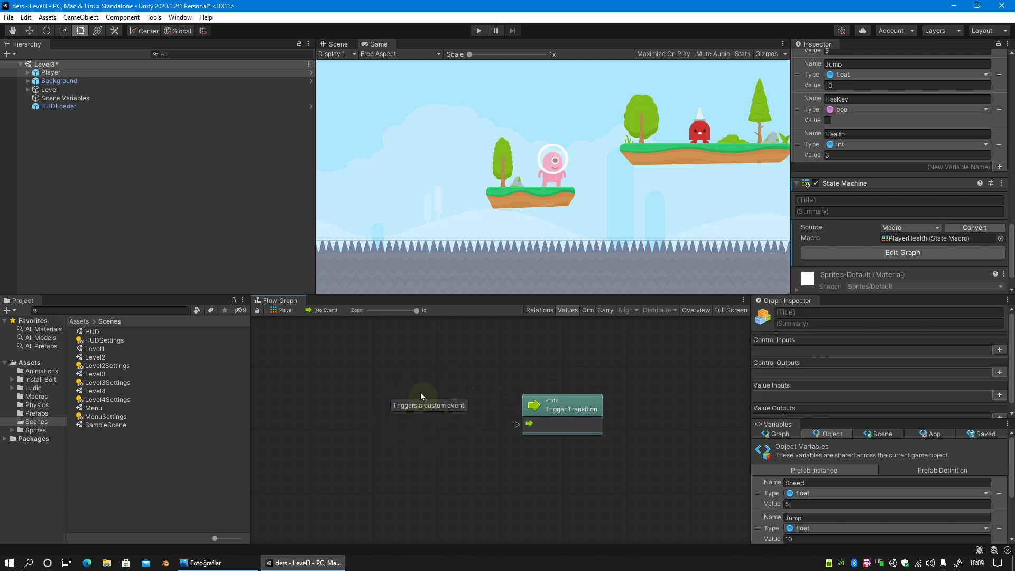
Add a Custom Event node wired into Trigger Transition and return to the state graph.
right_click(399, 401)
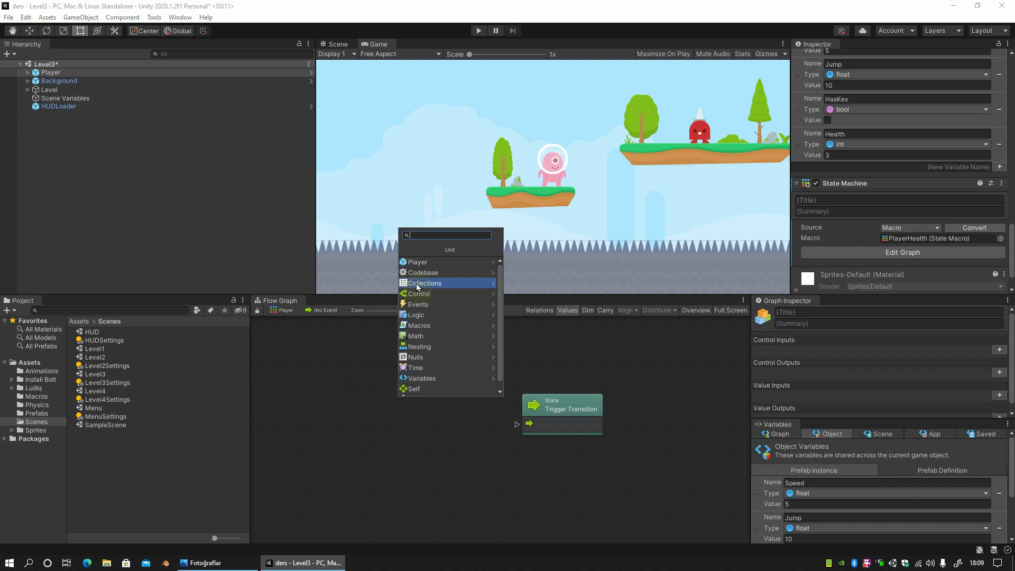
text(custom)
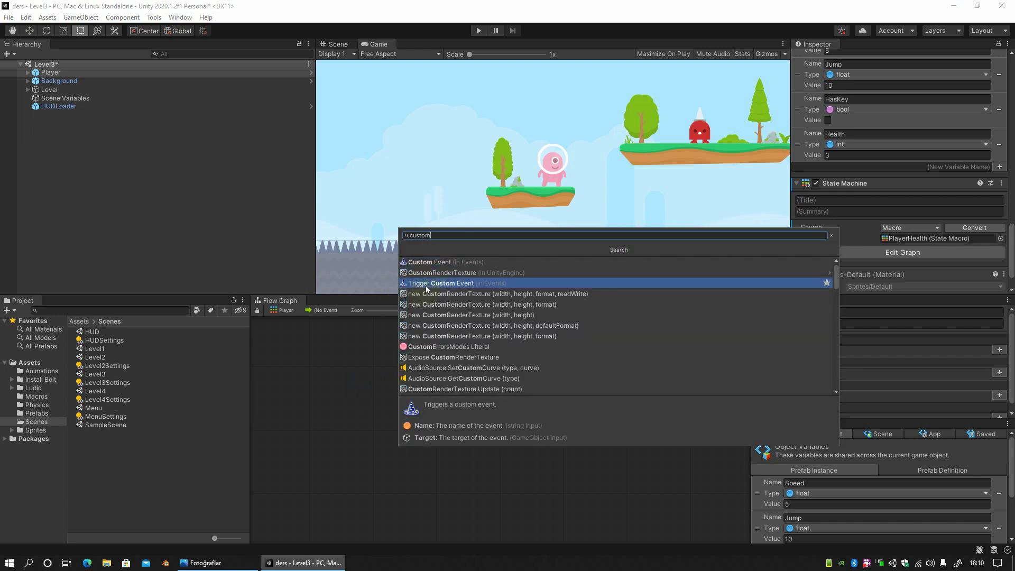
click(429, 262)
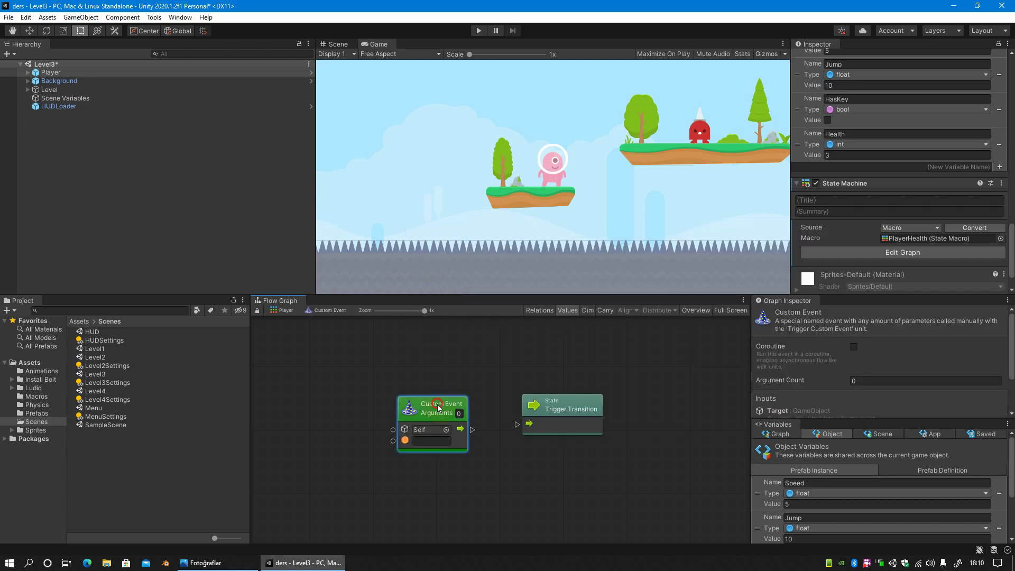
mouse_move(437, 407)
mouse_down()
mouse_move(395, 378)
mouse_move(516, 423)
mouse_up()
click(437, 405)
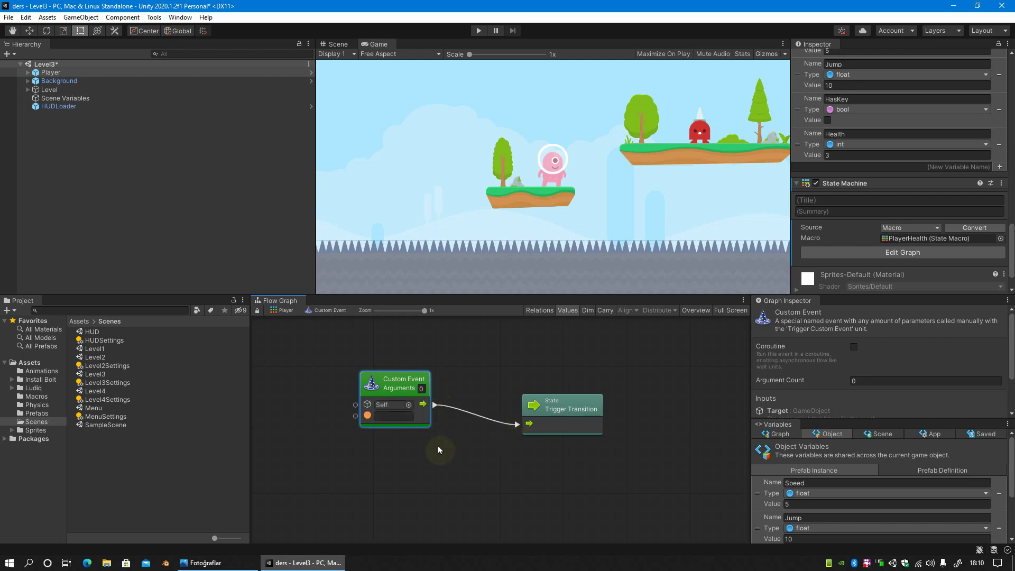
click(386, 417)
click(284, 315)
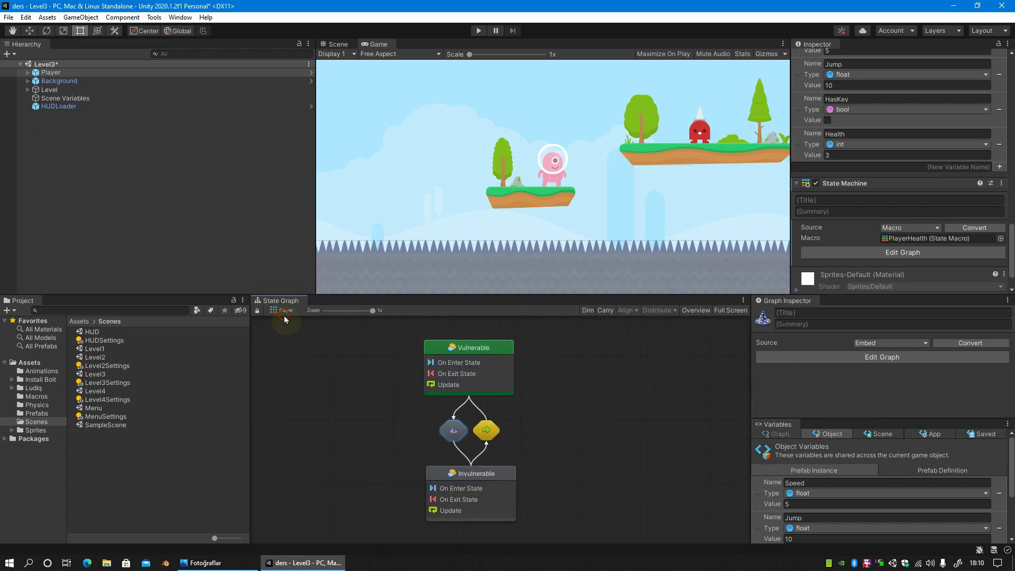
In the right transition's graph, add an On Enter State event running as a coroutine.
click(493, 433)
double_click(493, 432)
click(590, 418)
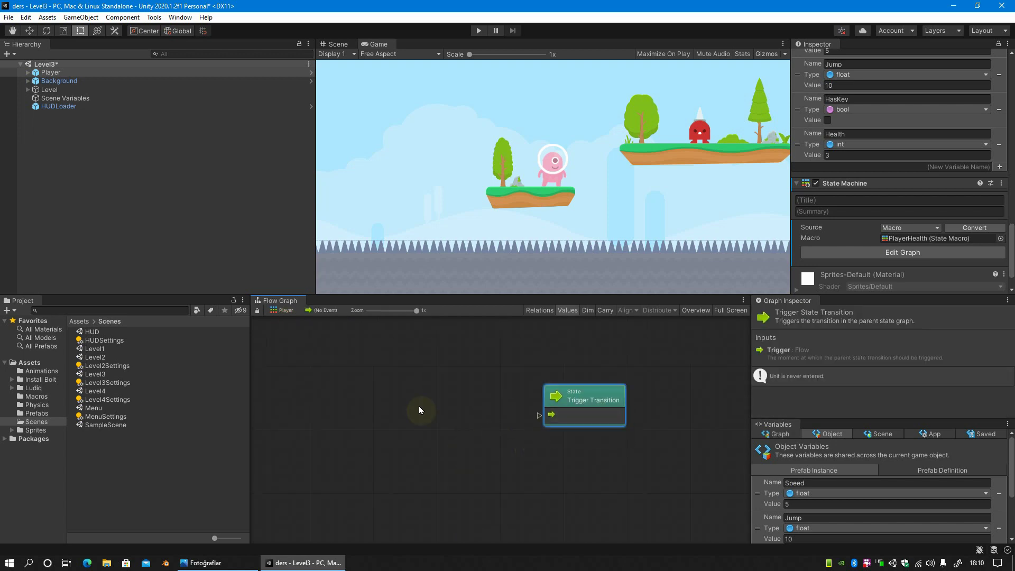
right_click(407, 399)
click(432, 408)
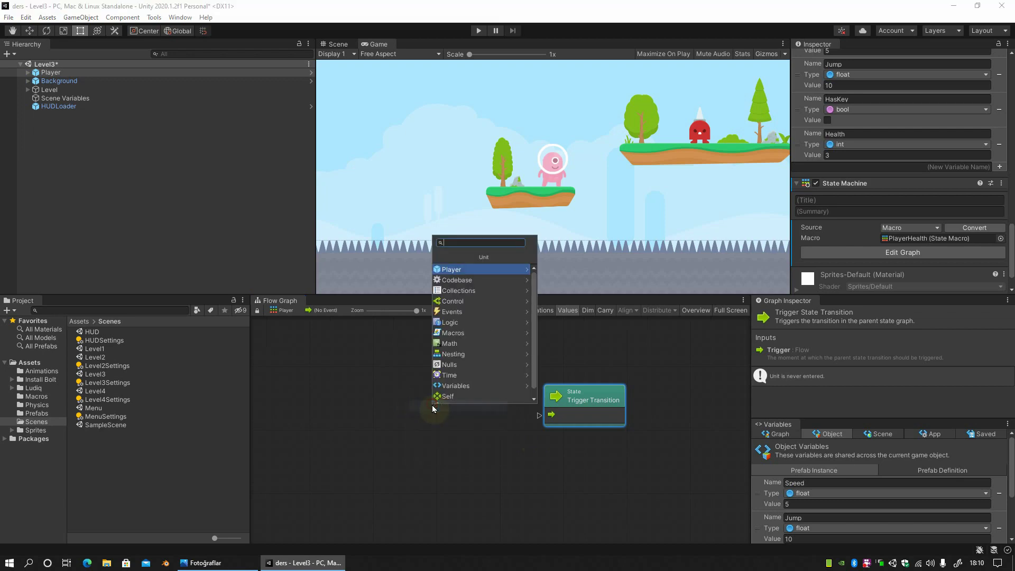
text(enter state)
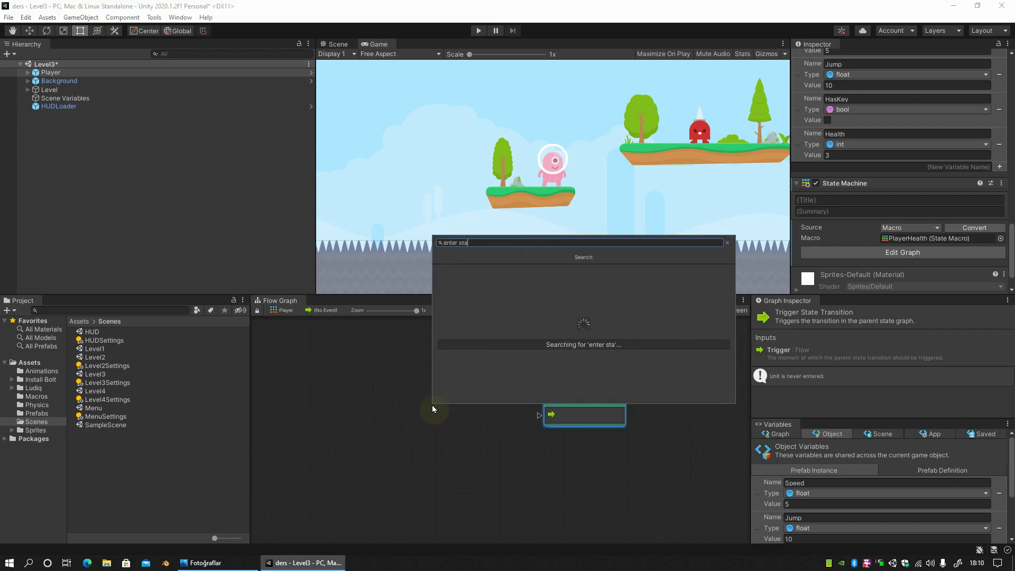
click(457, 269)
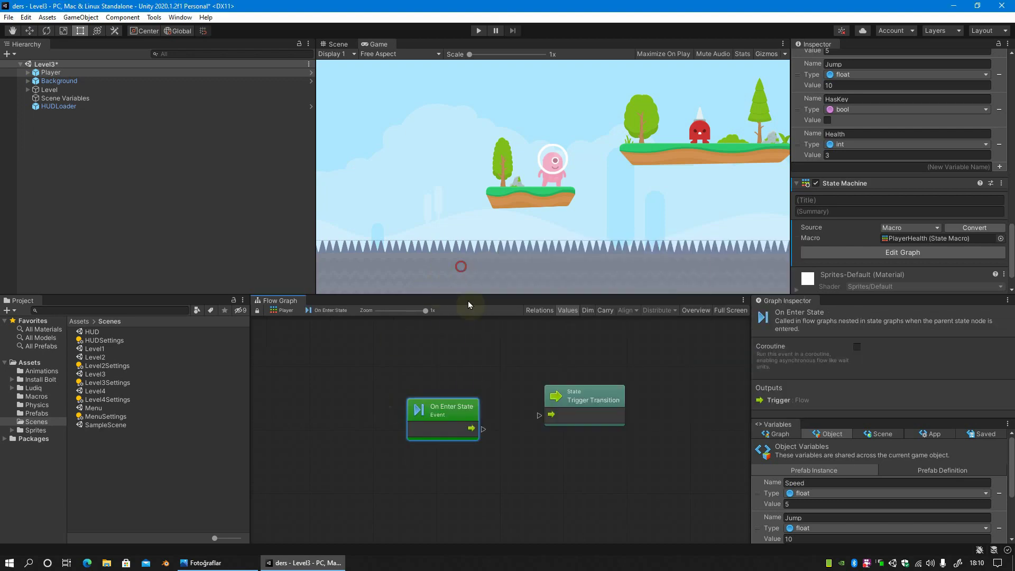
drag(449, 395, 375, 392)
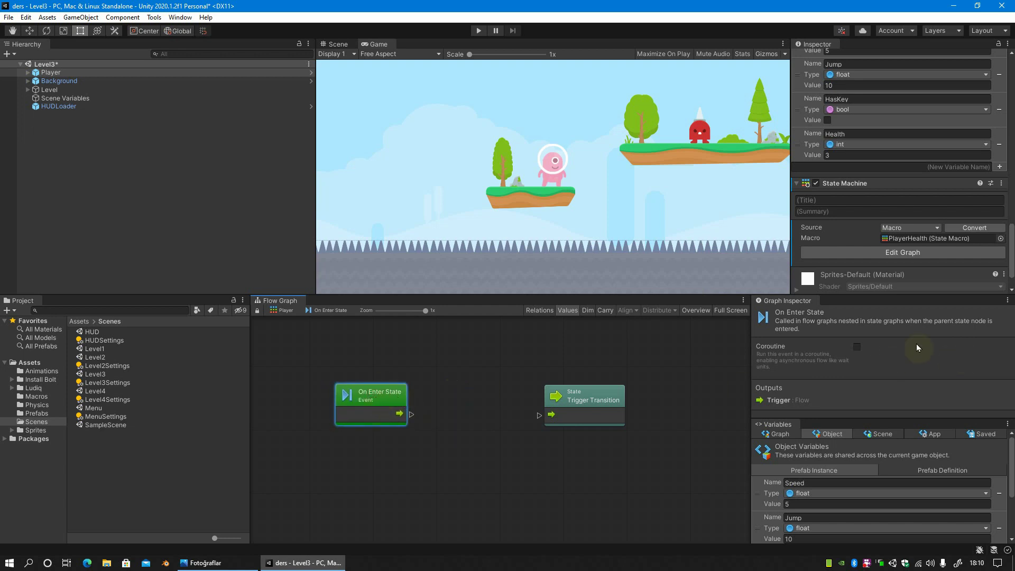
click(856, 347)
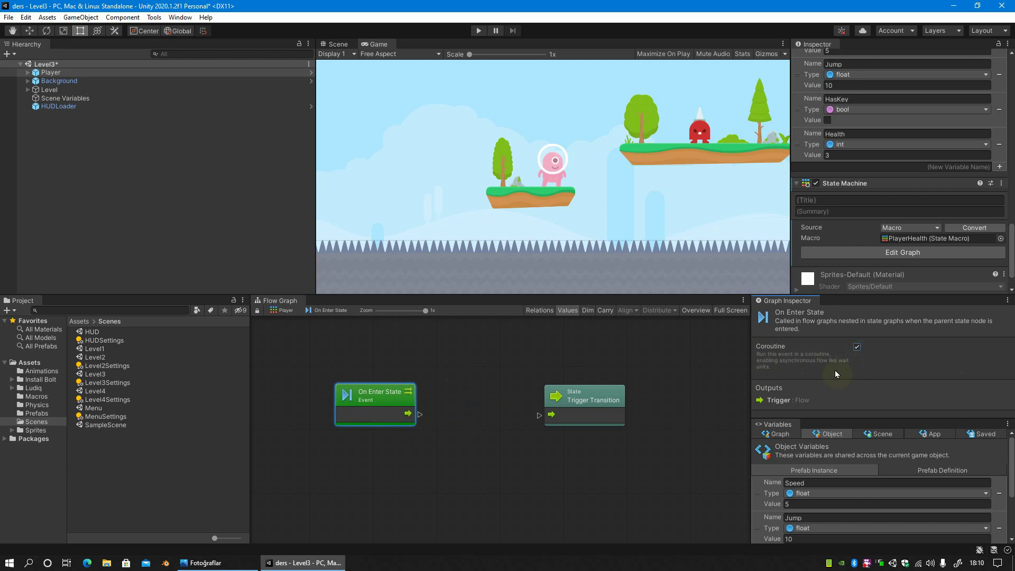
drag(382, 398, 373, 396)
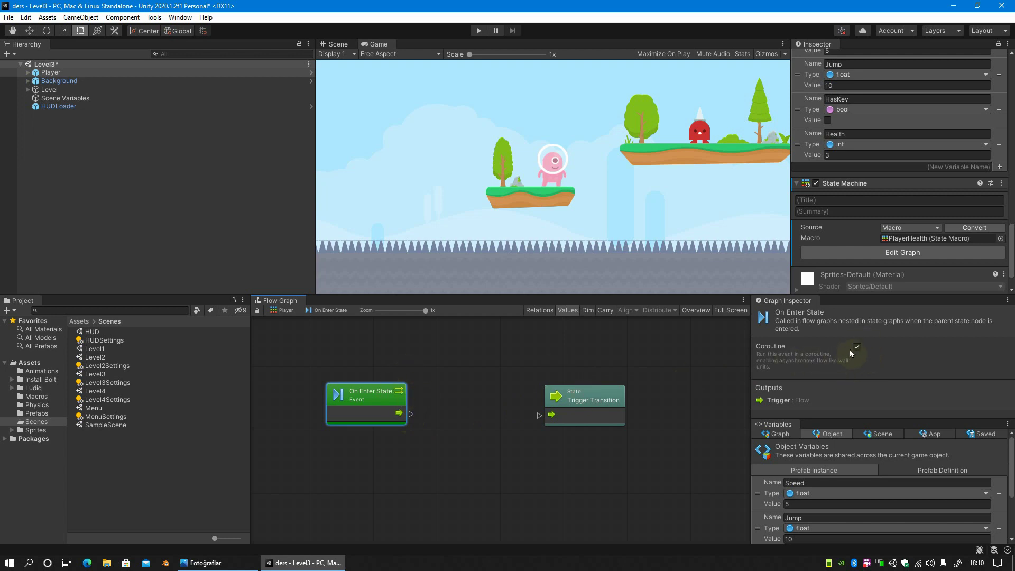
click(388, 390)
drag(387, 391, 389, 384)
Chain a 1-second Wait For Seconds between On Enter State and Trigger Transition.
right_click(480, 403)
click(480, 416)
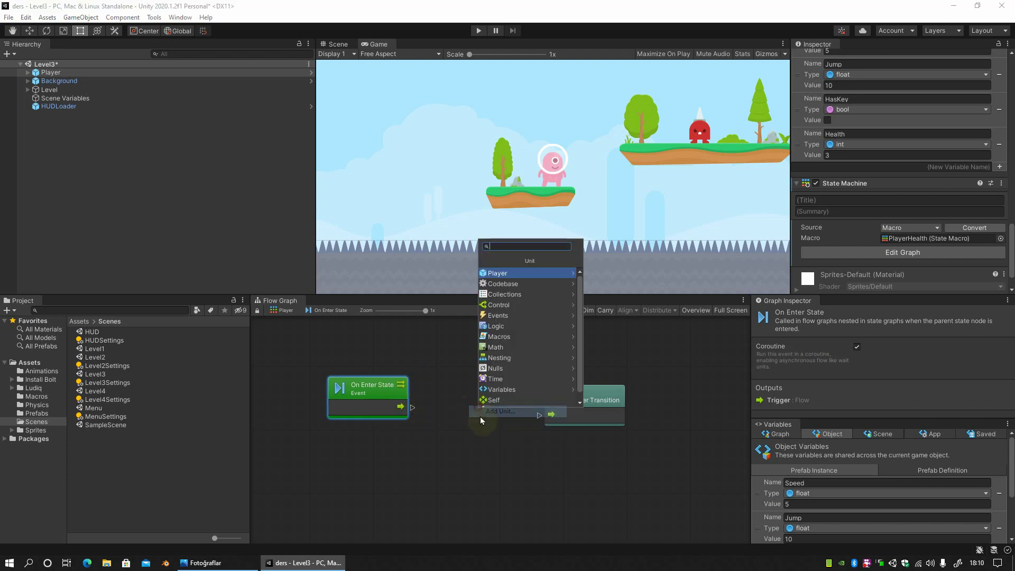
text(wait)
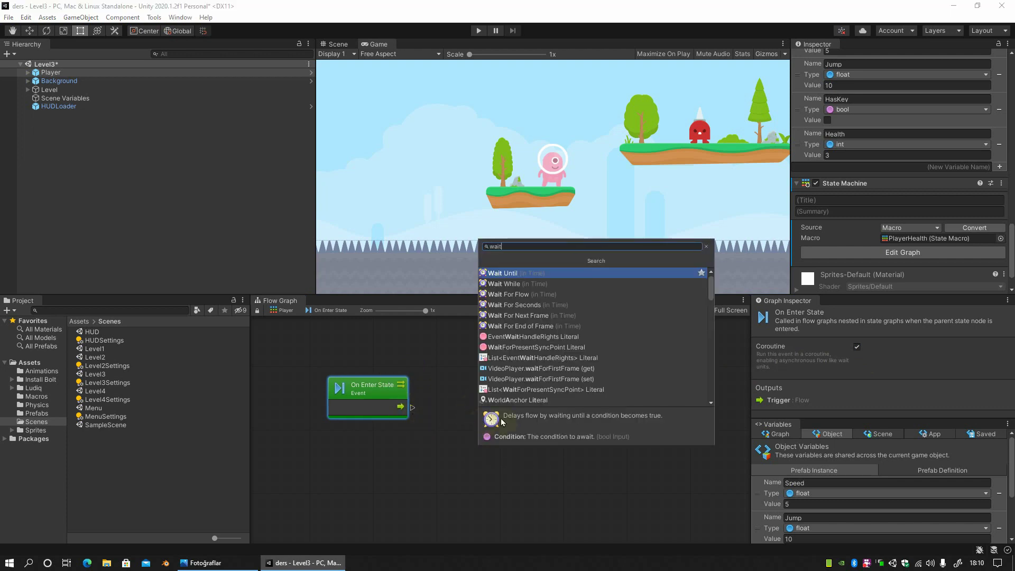
click(520, 304)
drag(502, 413, 486, 395)
click(489, 424)
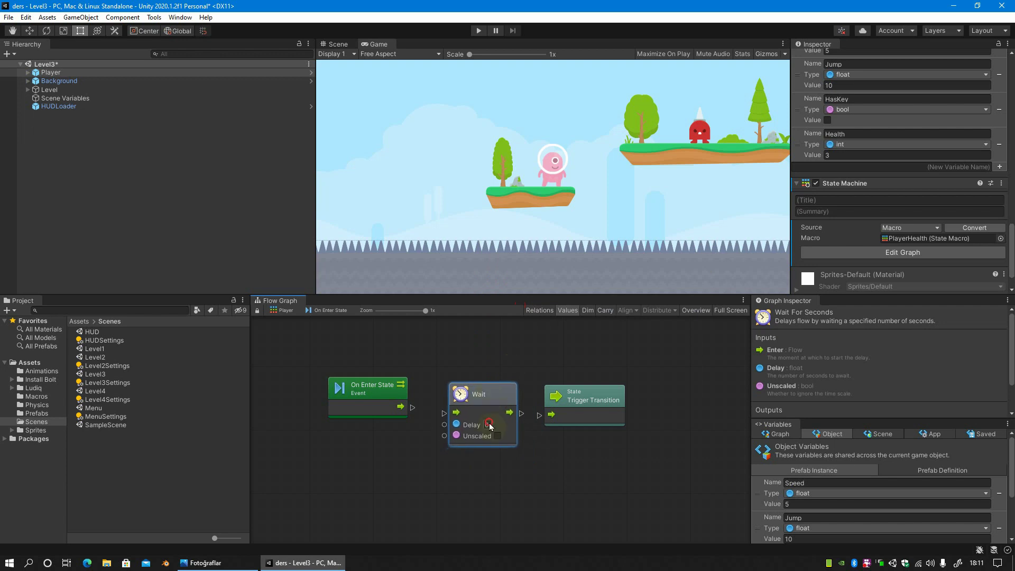
text(1)
drag(412, 407, 444, 412)
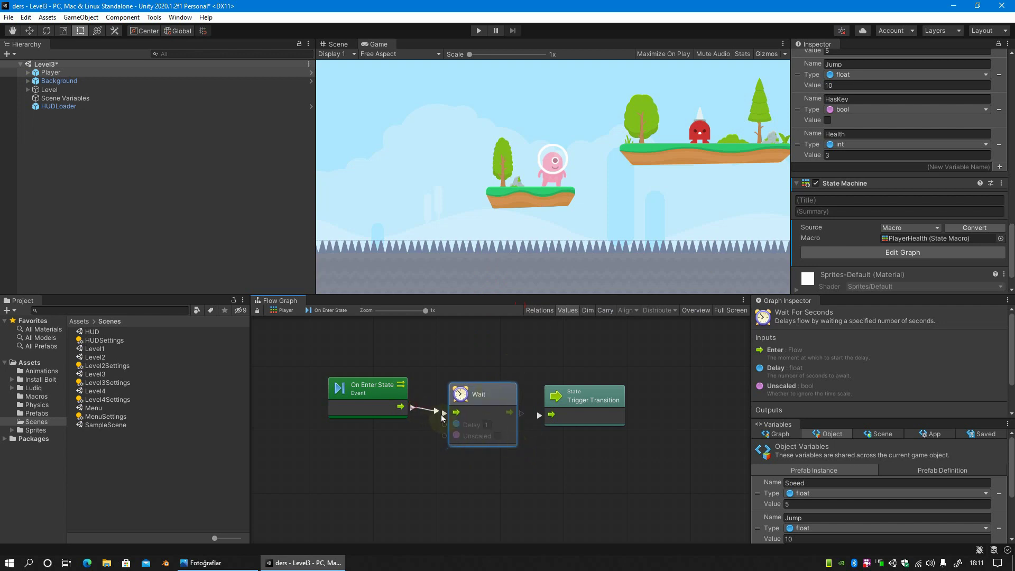
drag(520, 412, 537, 419)
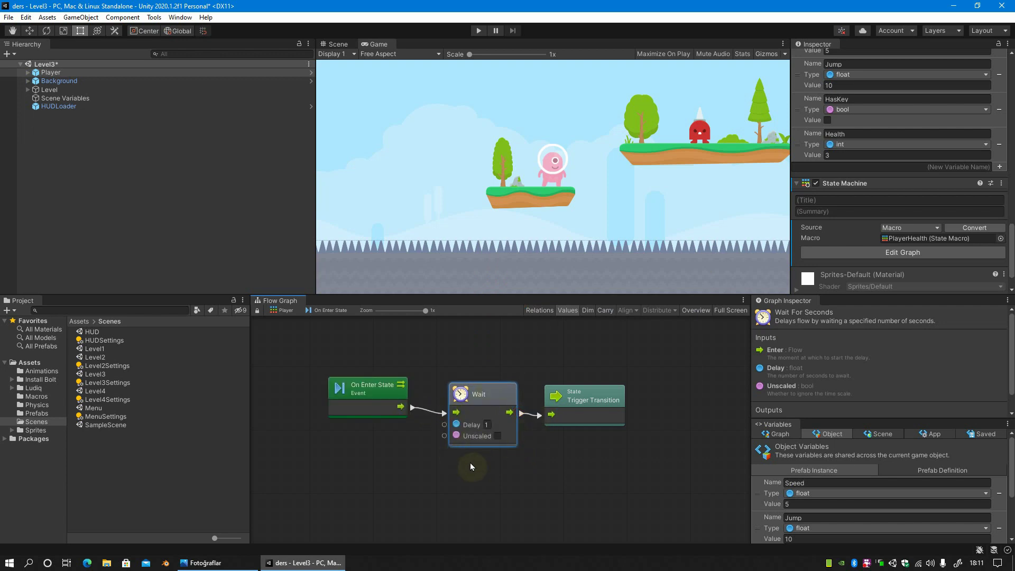
click(275, 310)
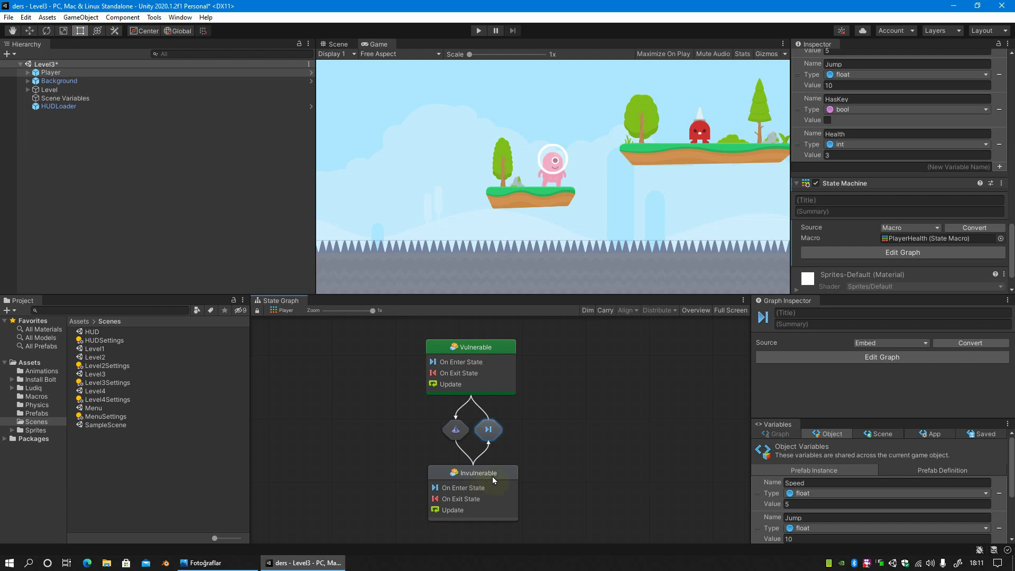
drag(490, 473, 479, 475)
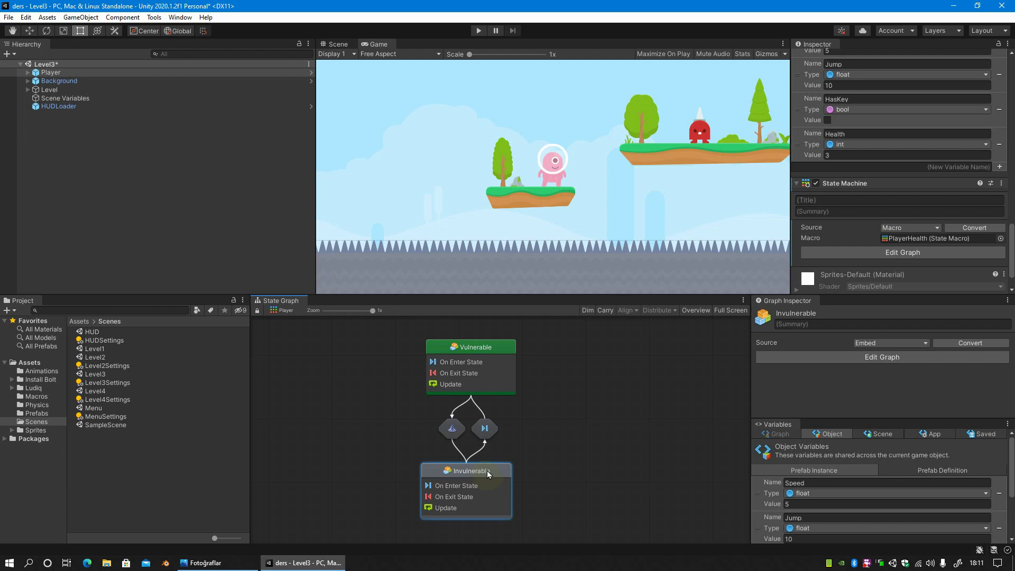
Open the Invulnerable state's flow graph and delete its Update event.
double_click(484, 469)
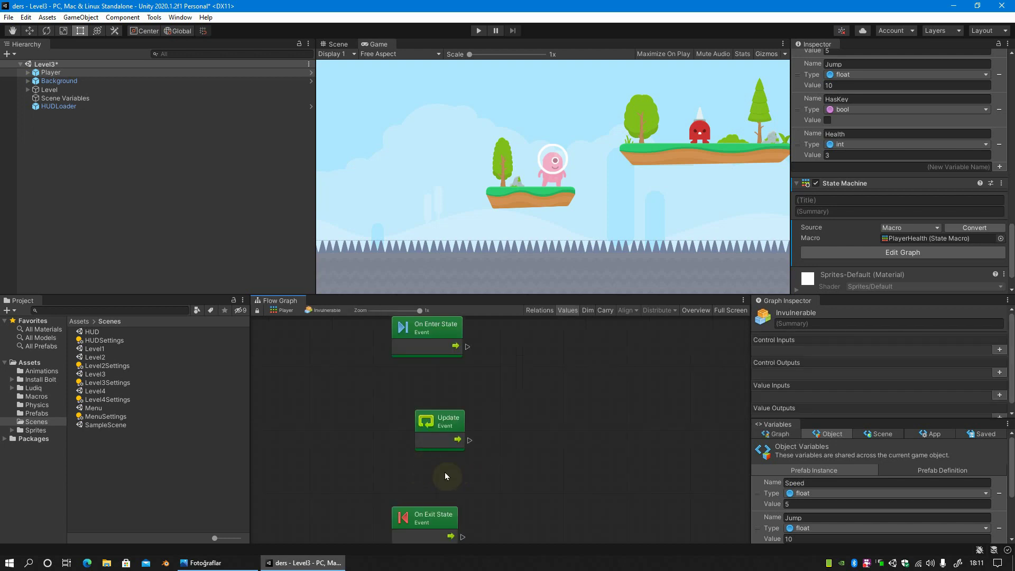
scroll(439, 480, down, 2)
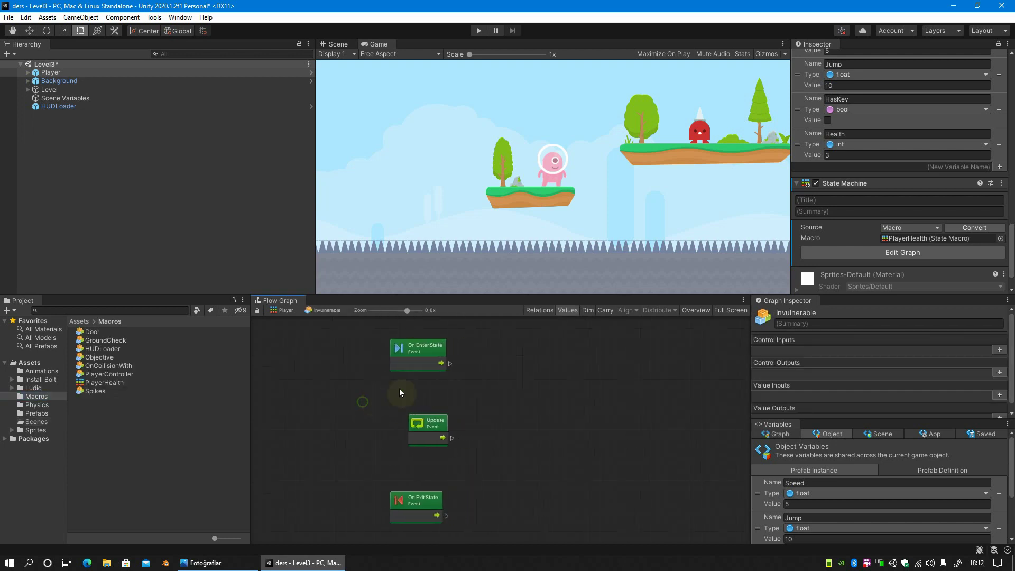
click(434, 424)
key(Delete)
drag(429, 348, 424, 348)
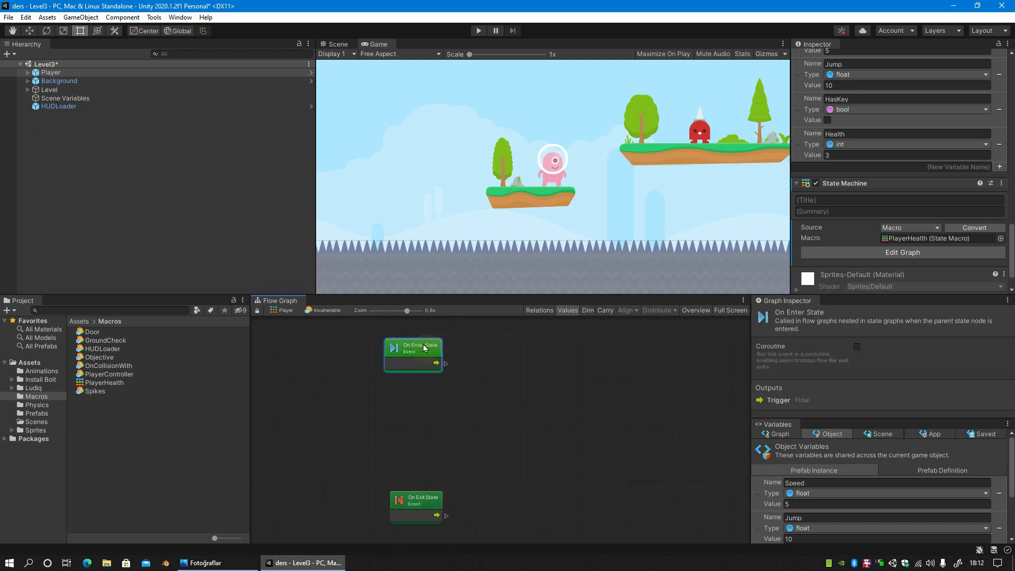
scroll(462, 351, up, 2)
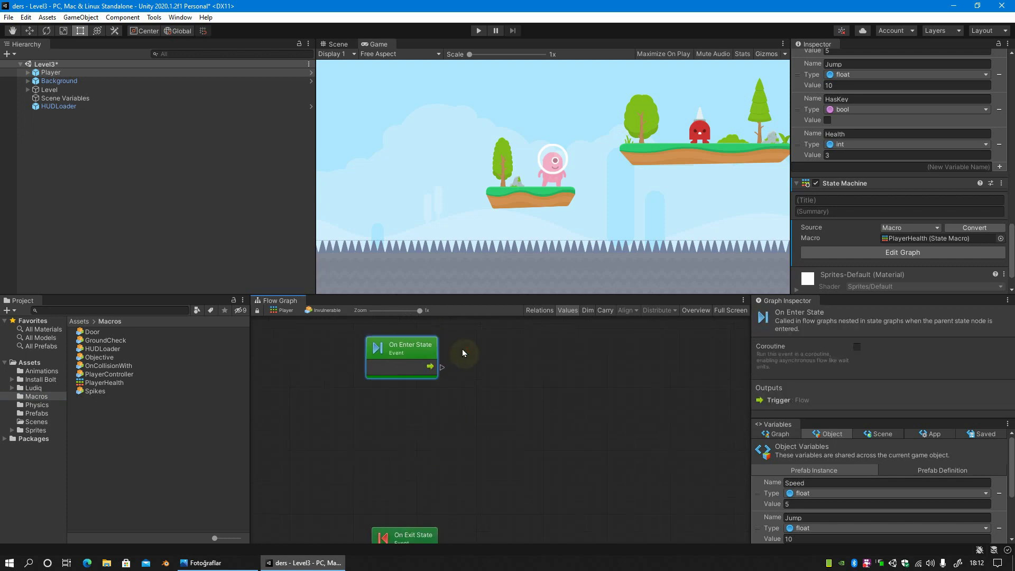
Add a GameObject layer (set) unit to the Invulnerable graph.
right_click(502, 379)
click(527, 389)
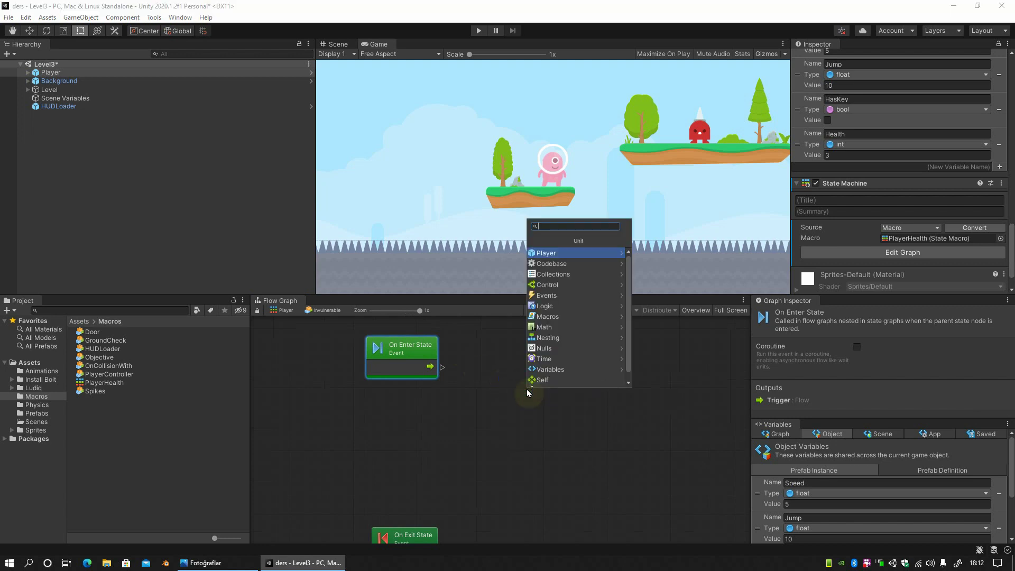
text(layer o)
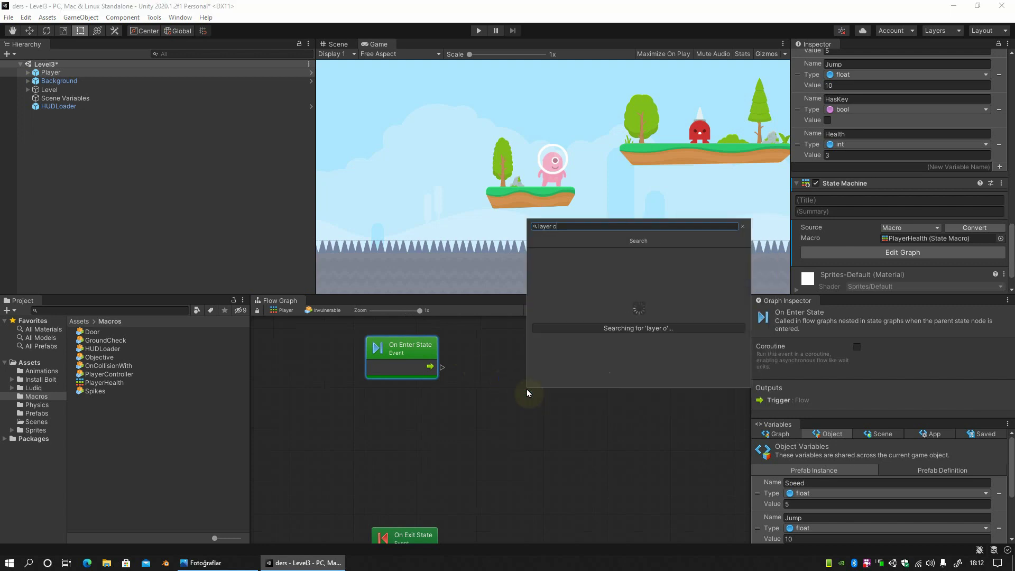
key(BackSpace)
key(BackSpace)
key(BackSpace)
text(ga)
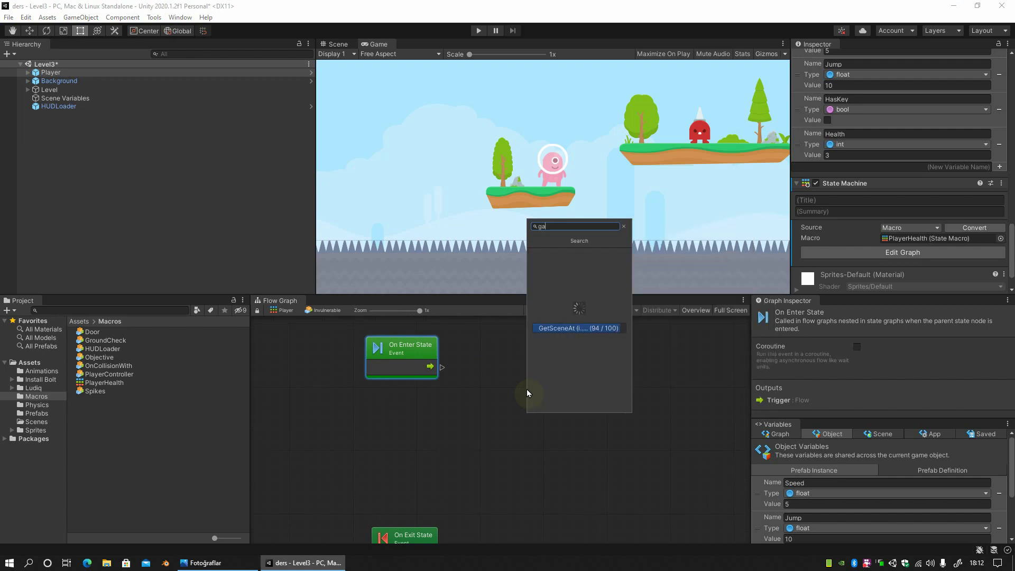
text(meobject layer)
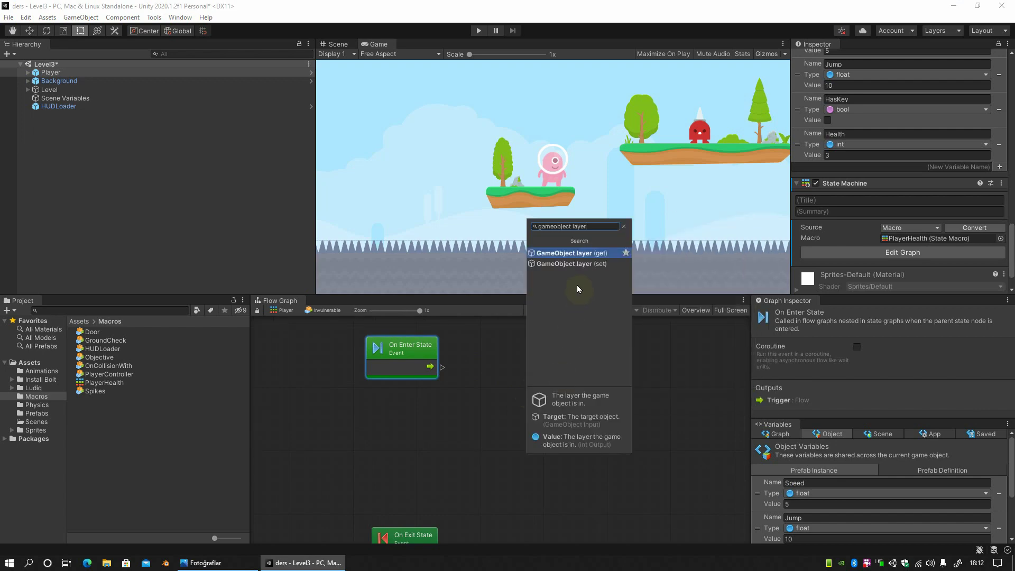
click(571, 264)
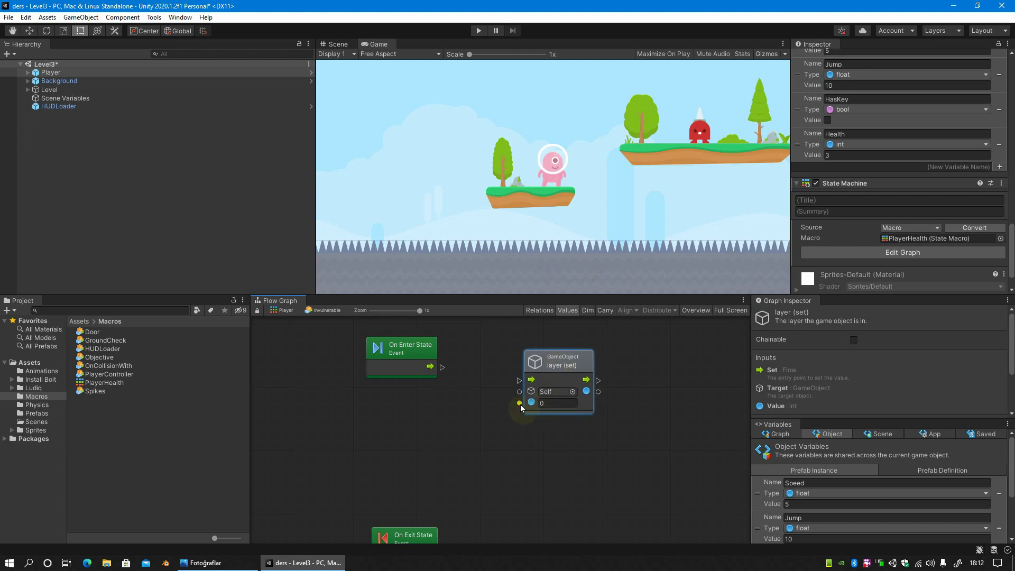
Feed the layer value from a LayerMask NameToLayer unit and check the Player's available layers.
drag(520, 404, 456, 435)
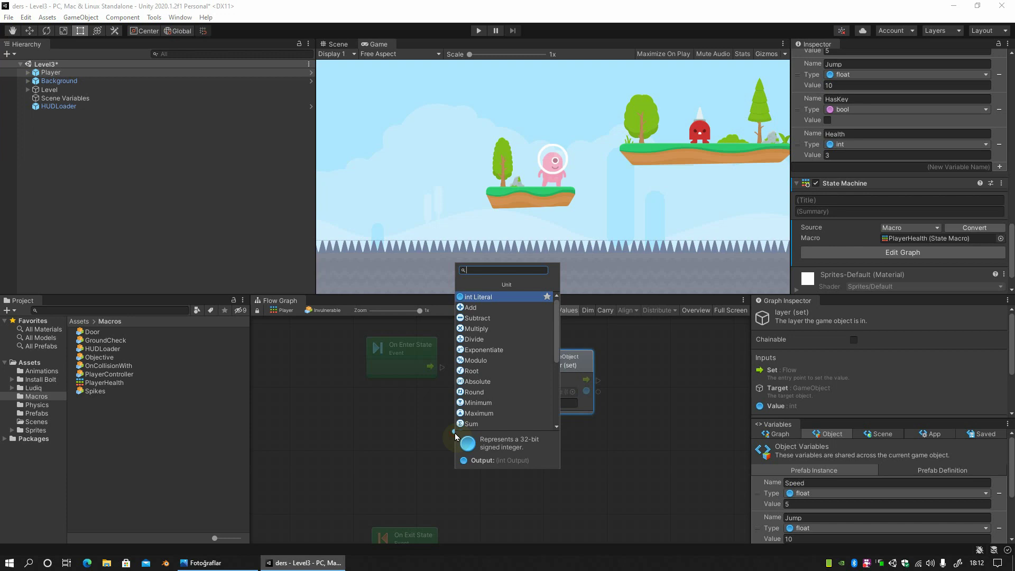
text(layerto)
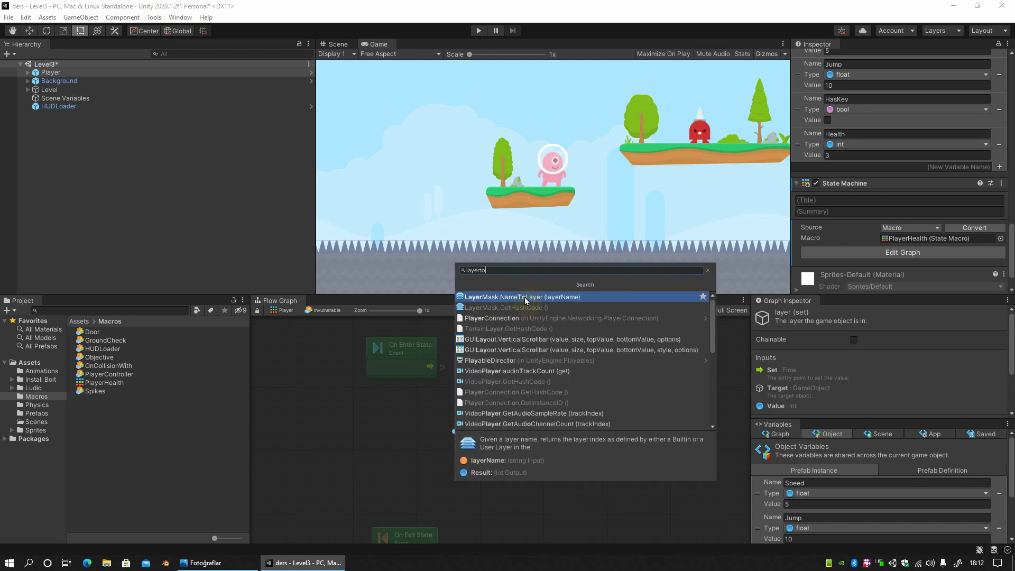
click(524, 297)
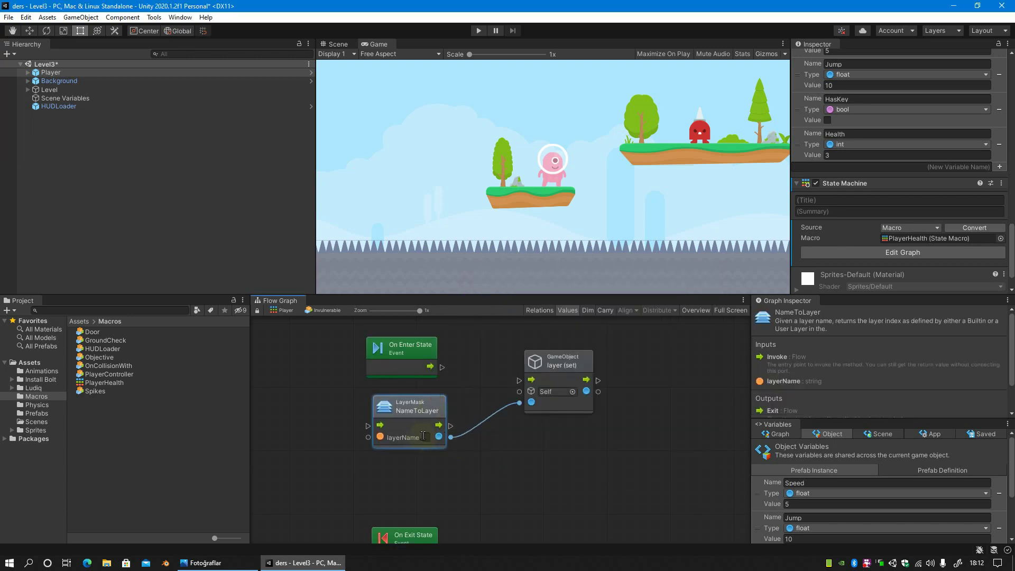
click(424, 436)
click(51, 73)
scroll(887, 87, up, 5)
scroll(887, 84, up, 10)
click(967, 71)
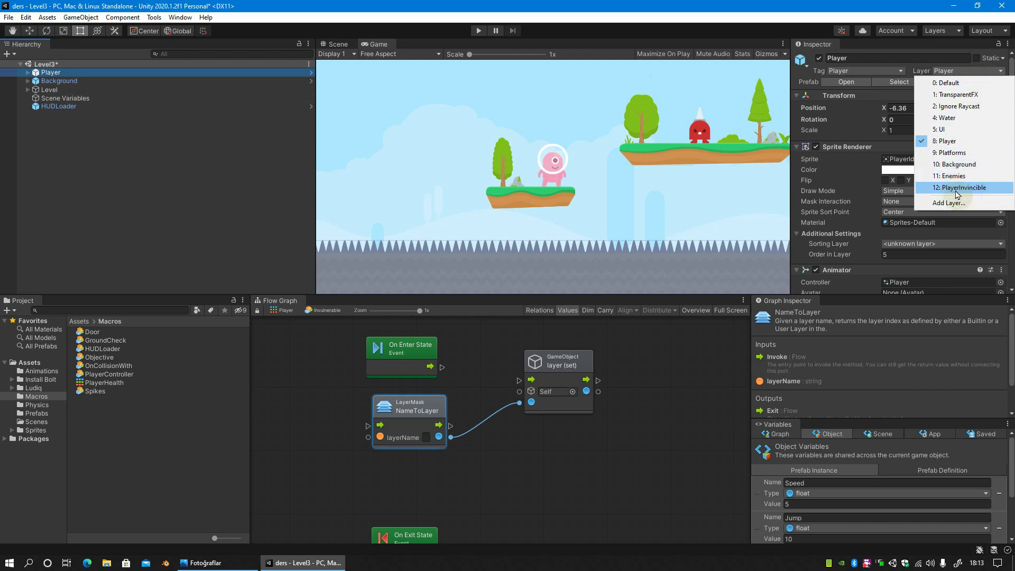
Uncheck Enemies vs PlayerInvincible in the Physics Layer Collision Matrix, then close Project Settings.
click(25, 17)
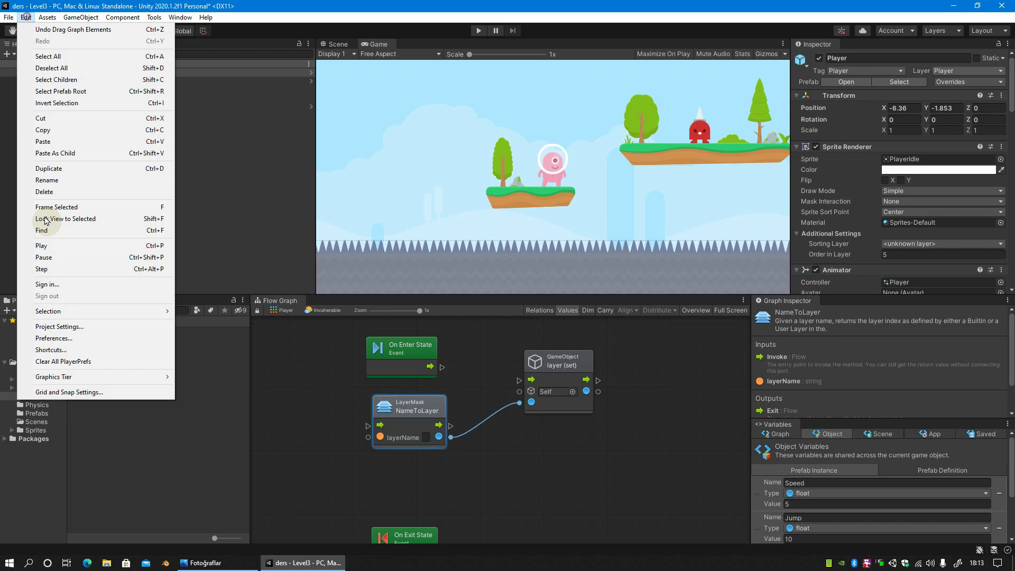
click(52, 327)
scroll(545, 318, down, 3)
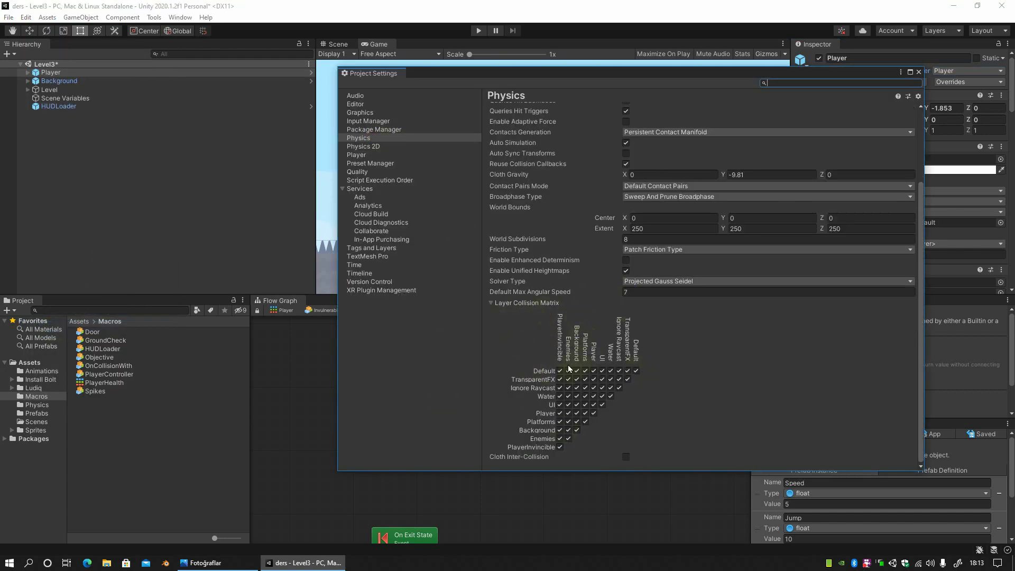
click(560, 438)
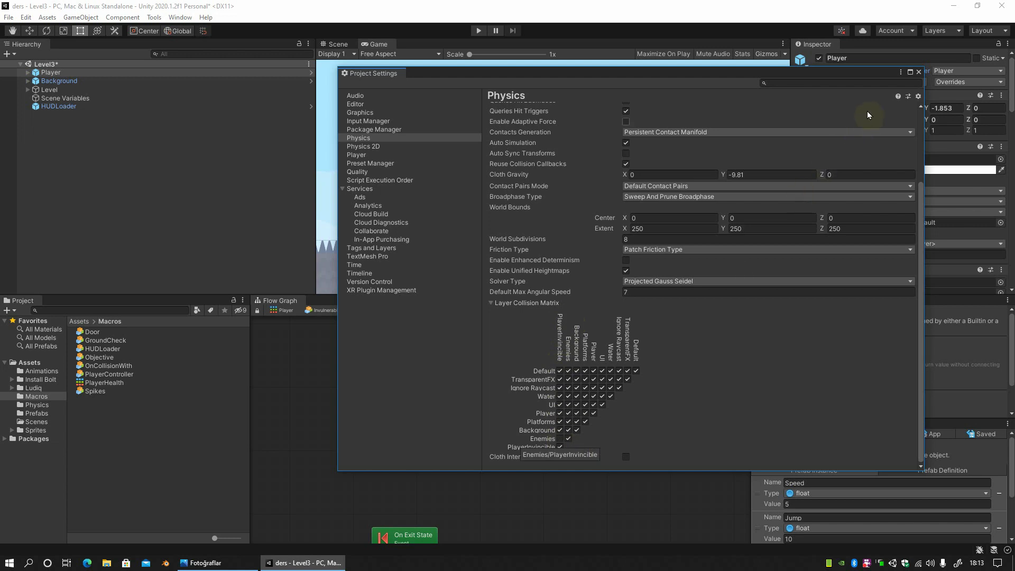
click(918, 72)
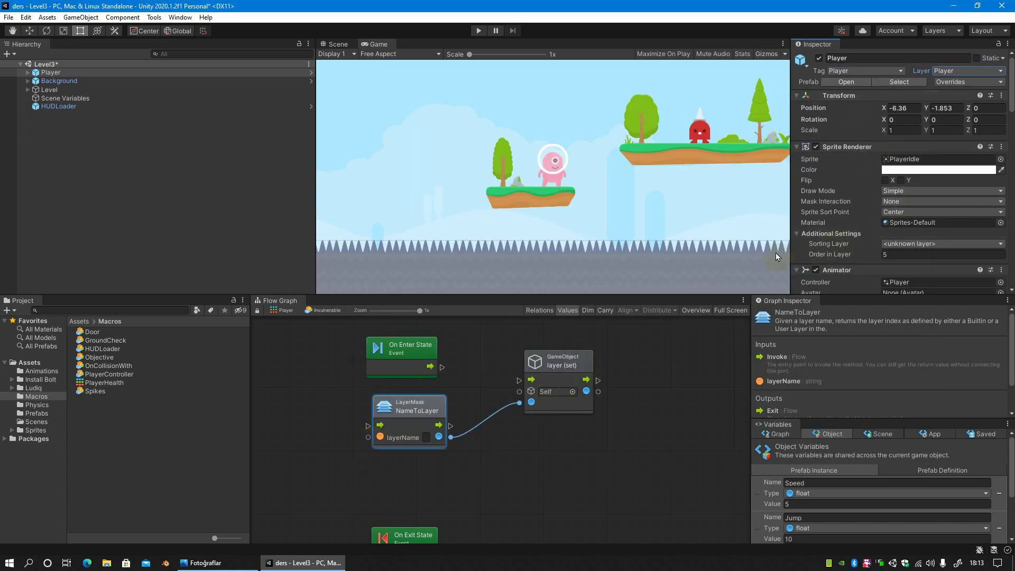
Set NameToLayer's layerName to PlayerInvincible and wire On Enter State into the layer setter.
click(425, 437)
text(PlayerIn)
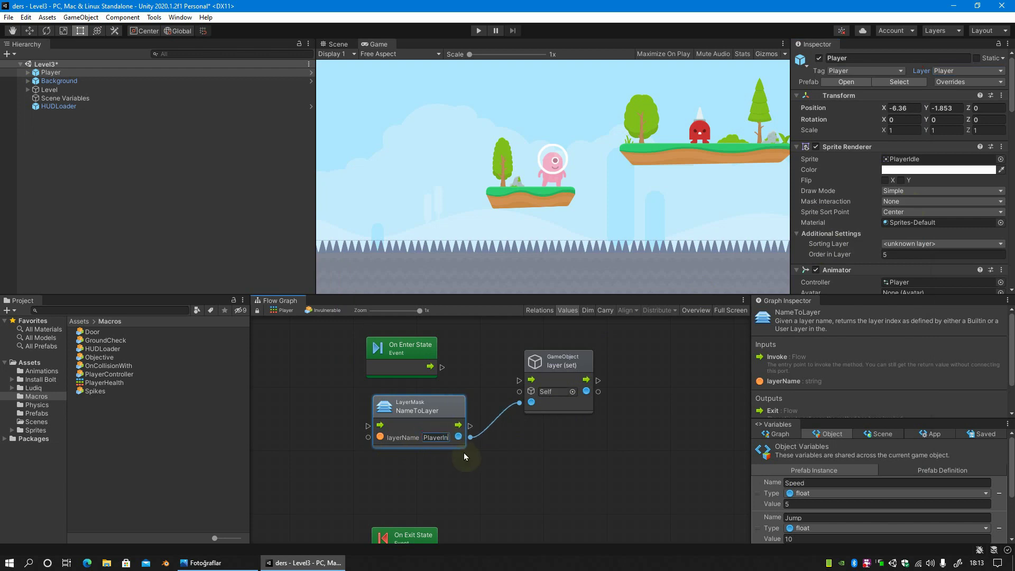
text(vincible)
click(429, 403)
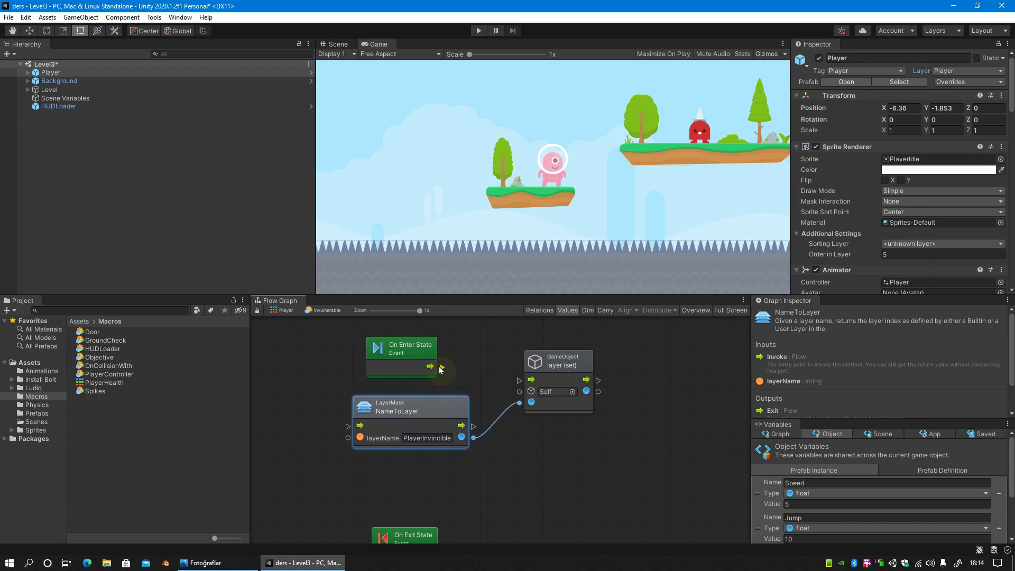
drag(440, 367, 519, 379)
Duplicate the NameToLayer and layer (set) nodes and wire On Exit State into the copy.
shift+click(569, 353)
scroll(534, 410, down, 2)
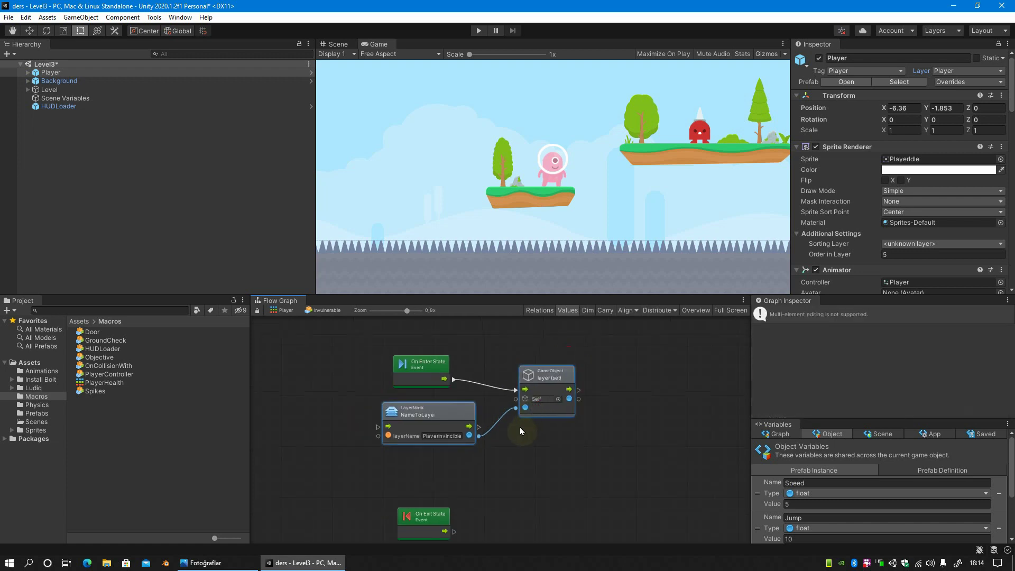
key(ctrl+d)
click(609, 517)
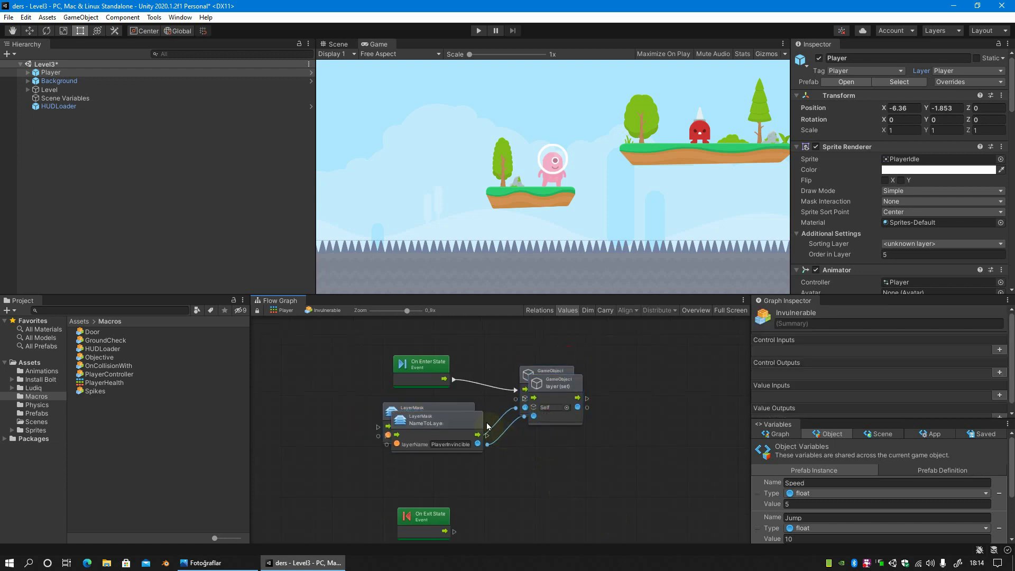
scroll(482, 476, up, 2)
drag(465, 410, 458, 420)
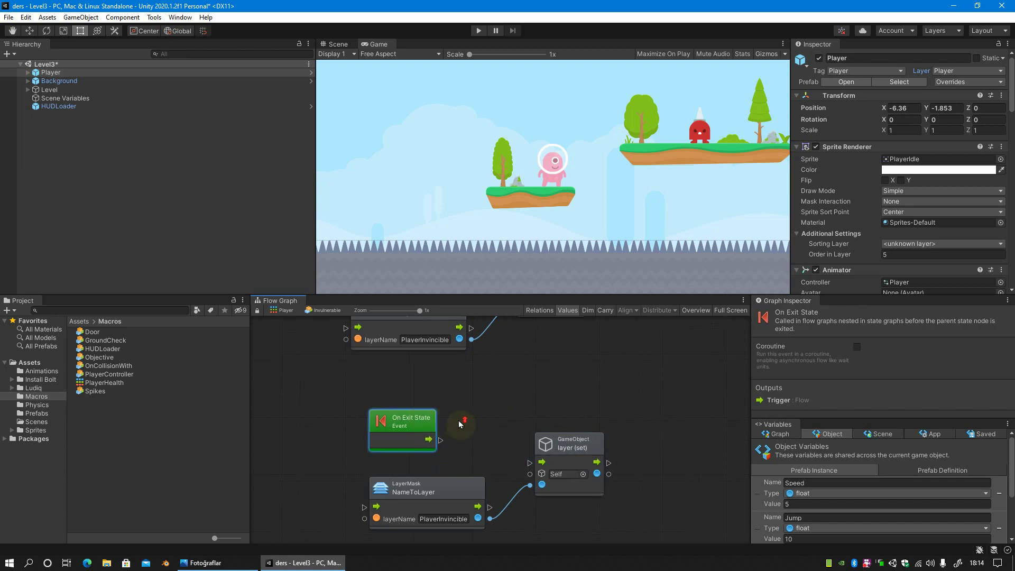
drag(559, 448, 546, 444)
drag(463, 484, 452, 484)
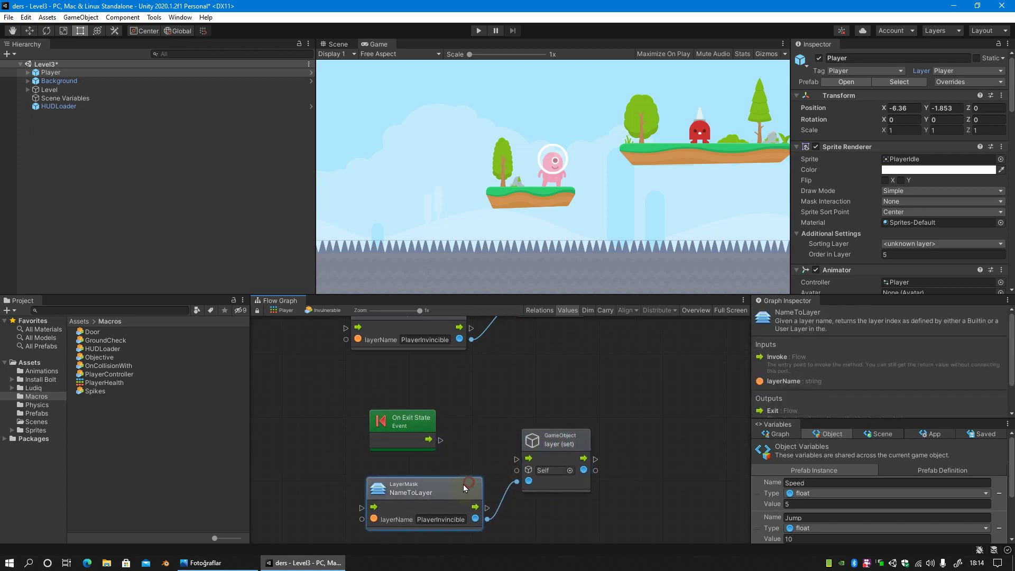
drag(563, 460, 568, 444)
drag(441, 439, 520, 443)
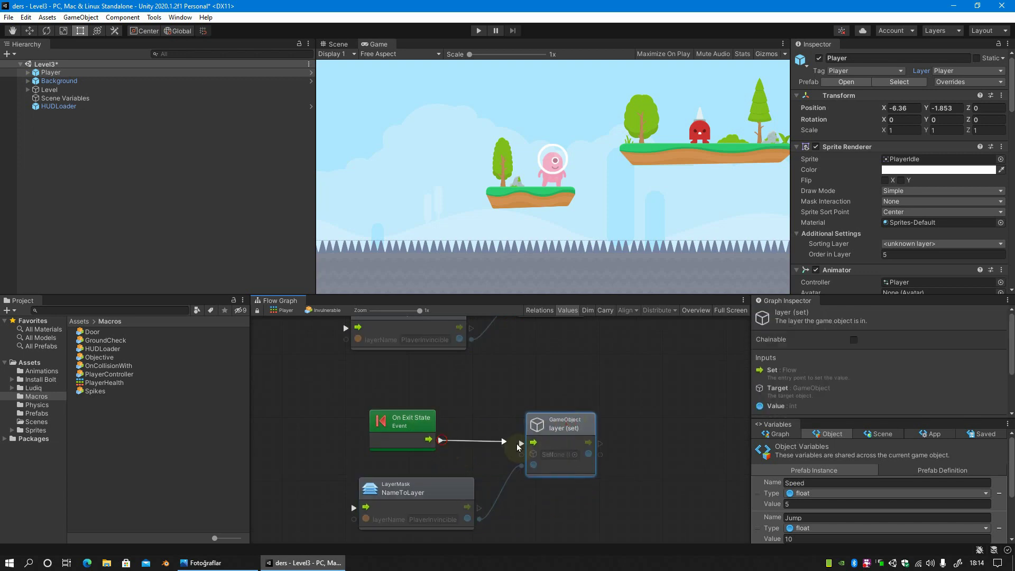
Change the copy's layerName to Player, verify the layer list, and return to the Player state graph.
middle_drag(452, 506, 492, 458)
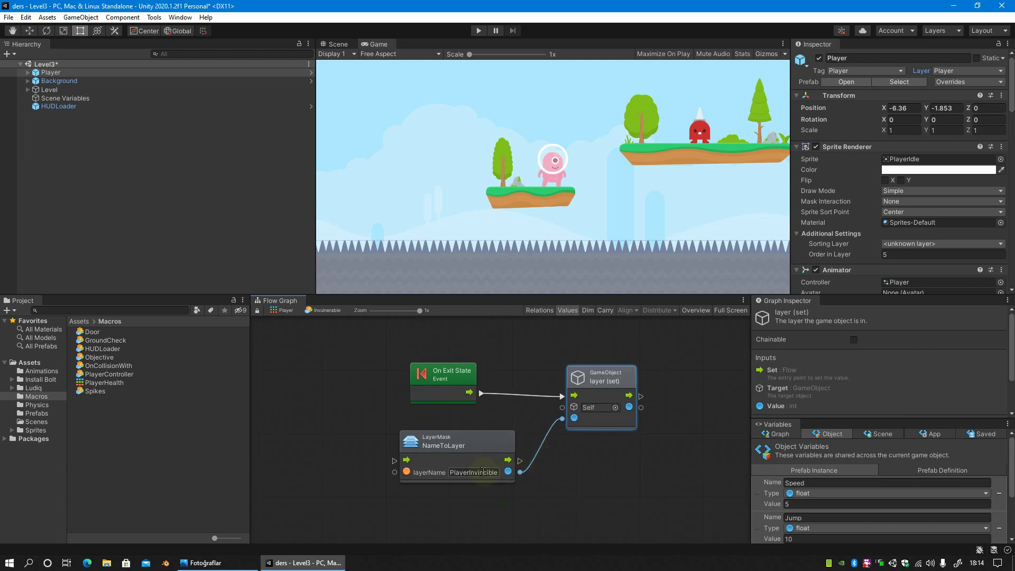
click(480, 472)
text(Player)
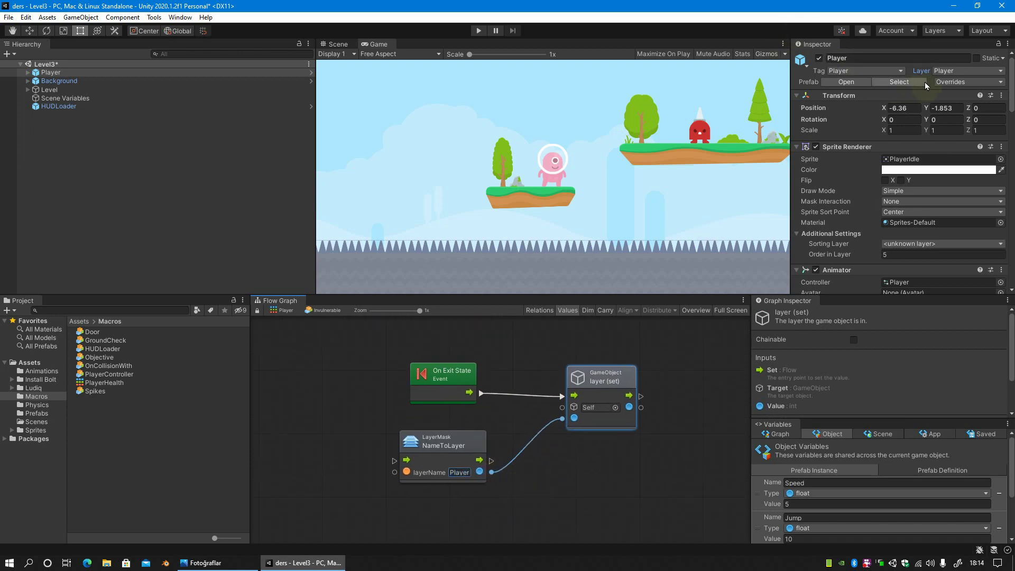
click(946, 70)
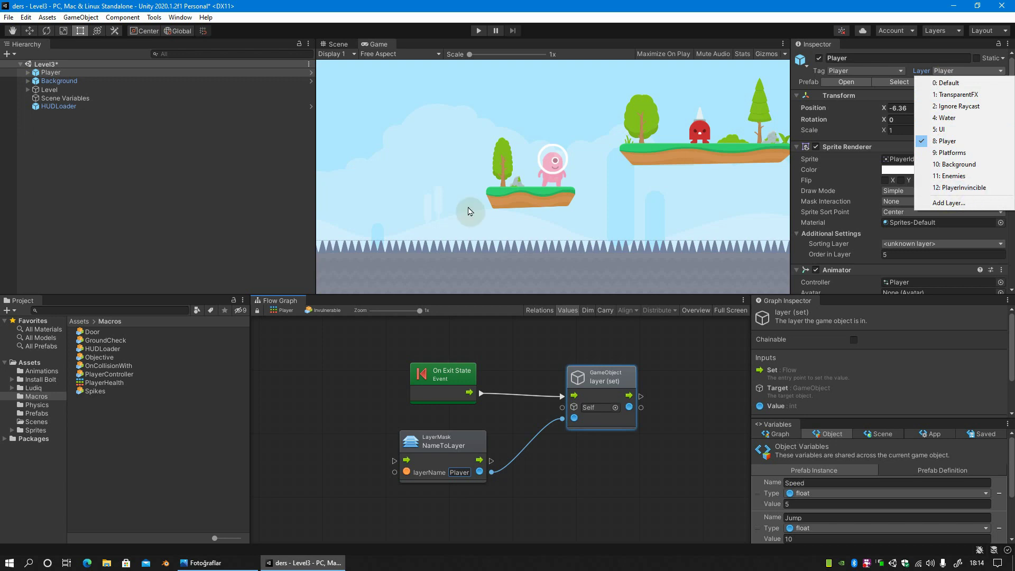
click(462, 373)
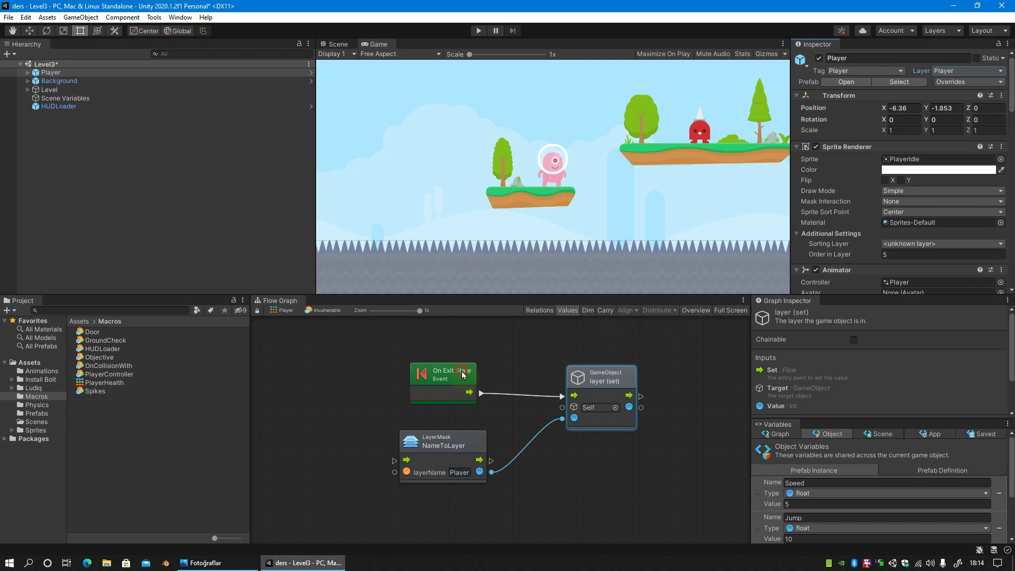
click(283, 310)
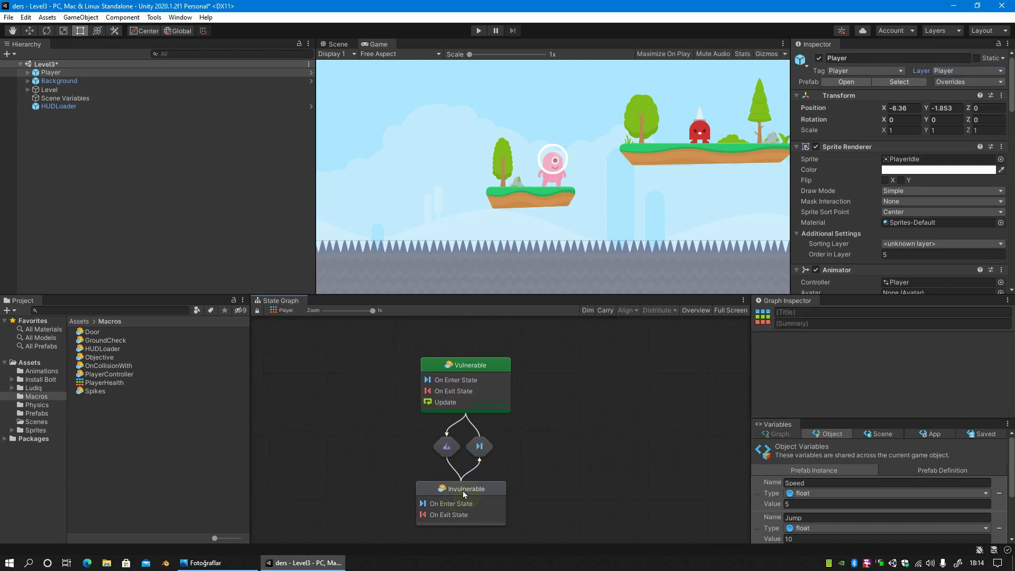
Open the Vulnerable state's flow graph and delete its three default event nodes.
click(469, 365)
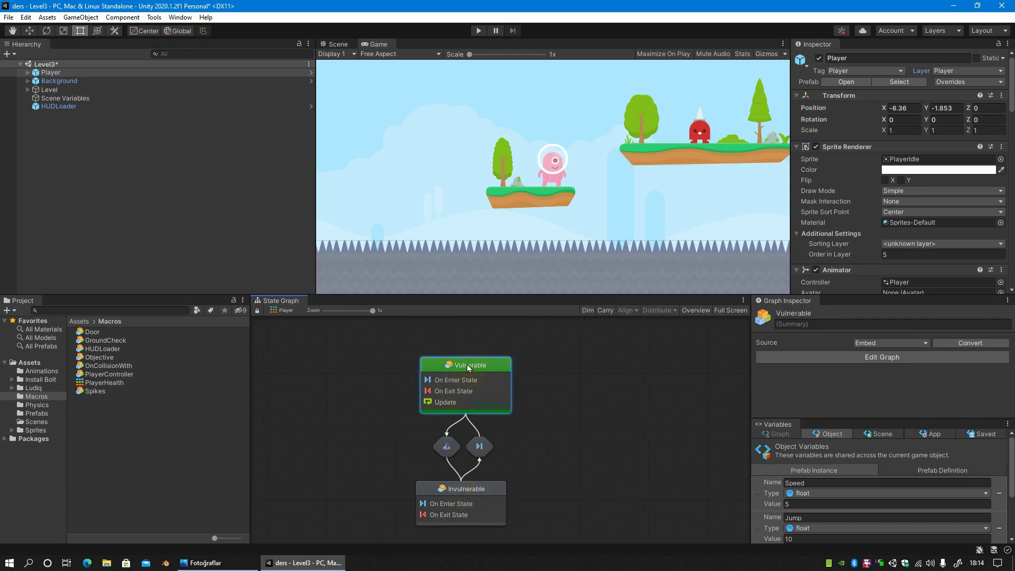
double_click(467, 363)
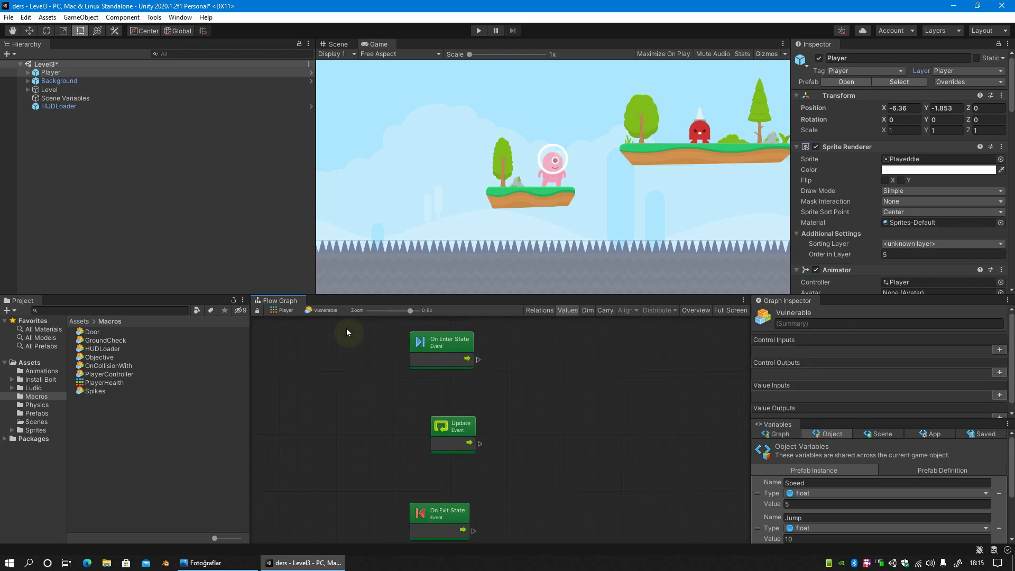
drag(346, 328, 538, 506)
key(Delete)
scroll(368, 420, up, 1)
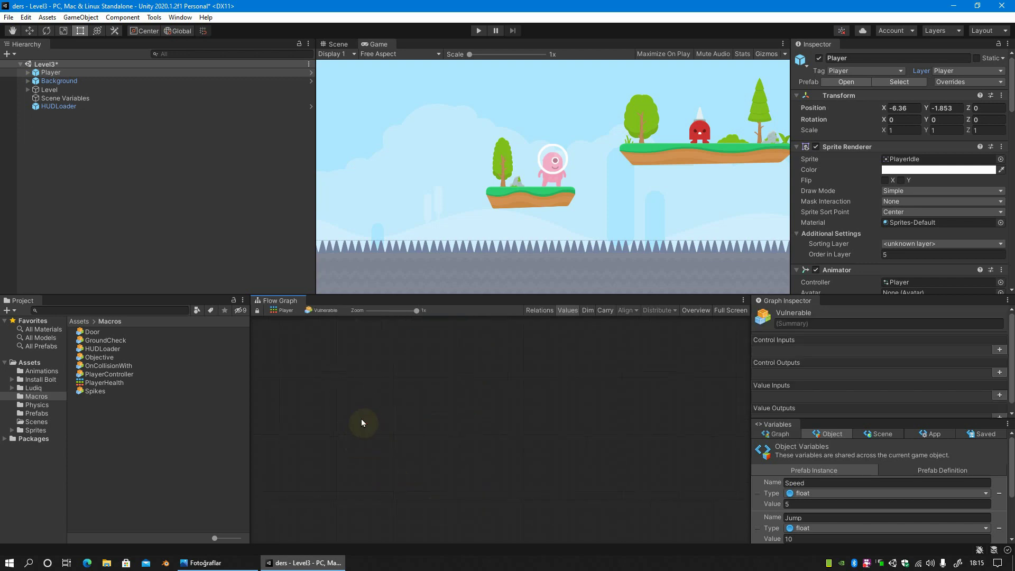
Add a Custom Event named Damage with its argument count set to 1.
right_click(332, 387)
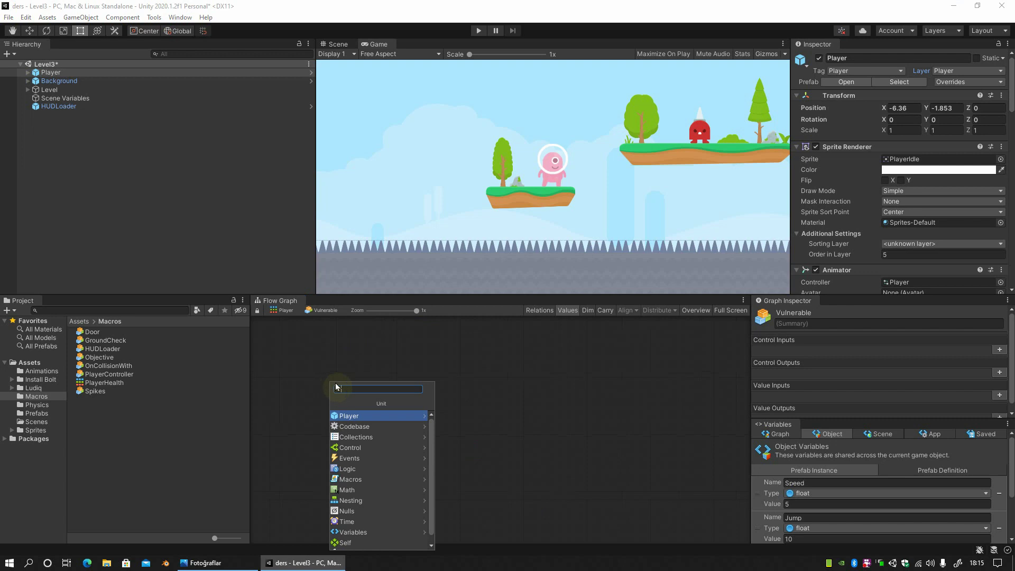
text(custom)
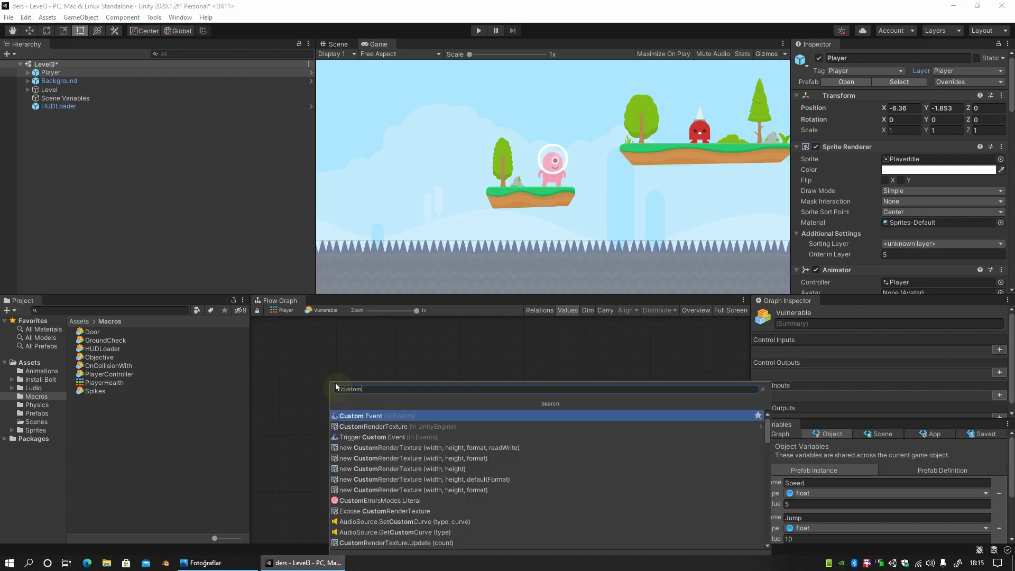
key(Return)
click(339, 413)
text(Damage)
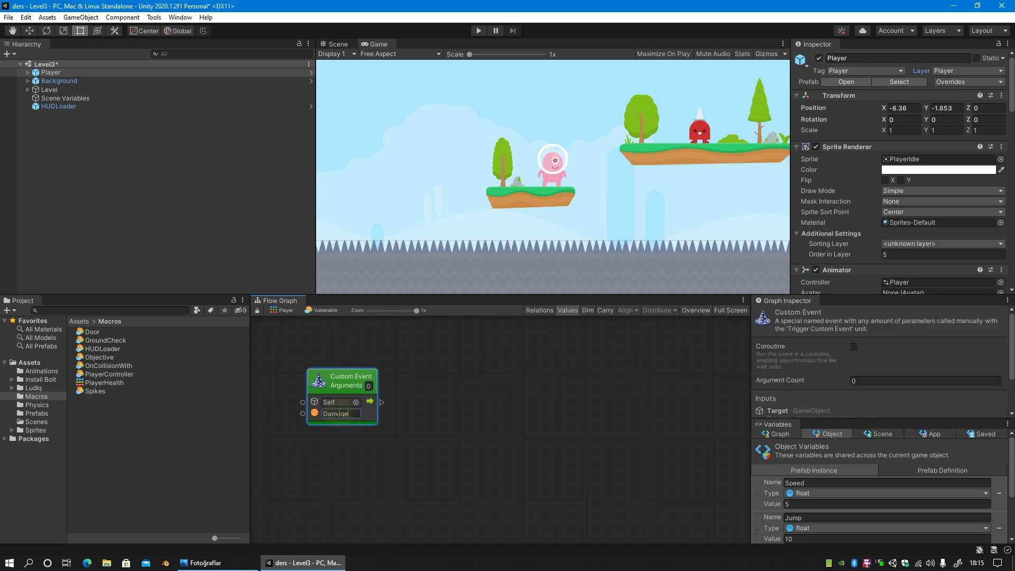
click(340, 418)
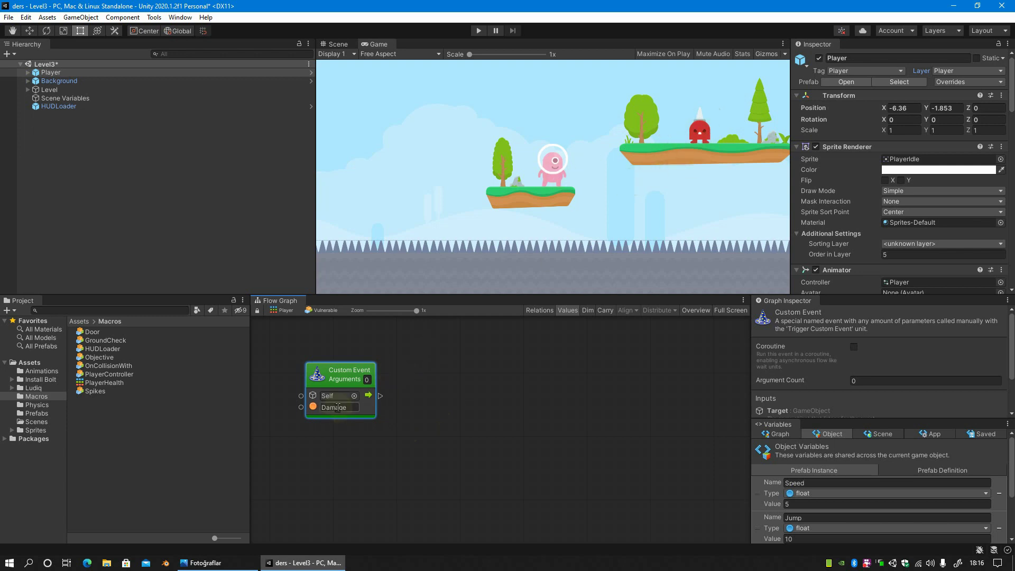
drag(335, 372, 332, 362)
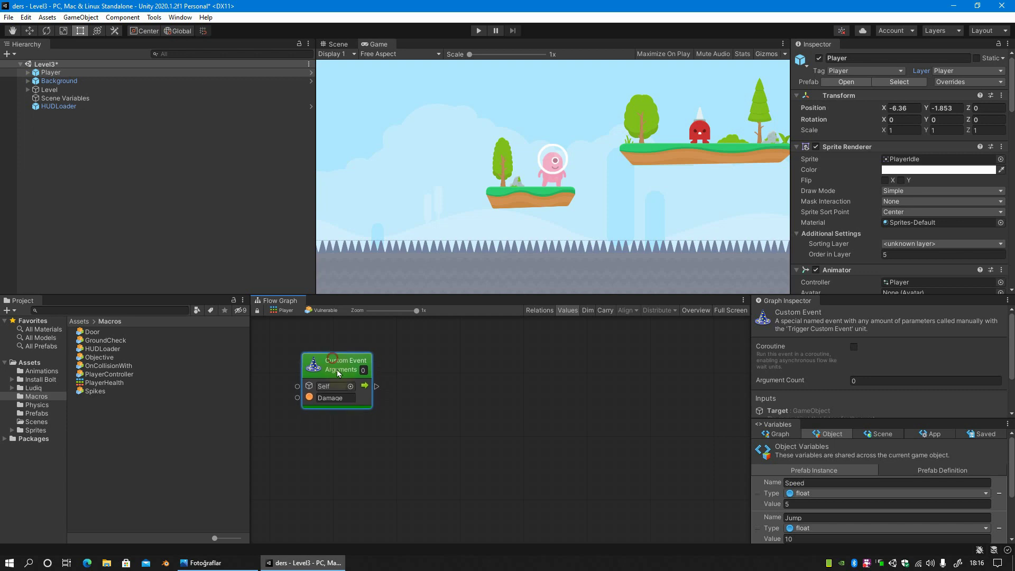
click(363, 370)
text(1)
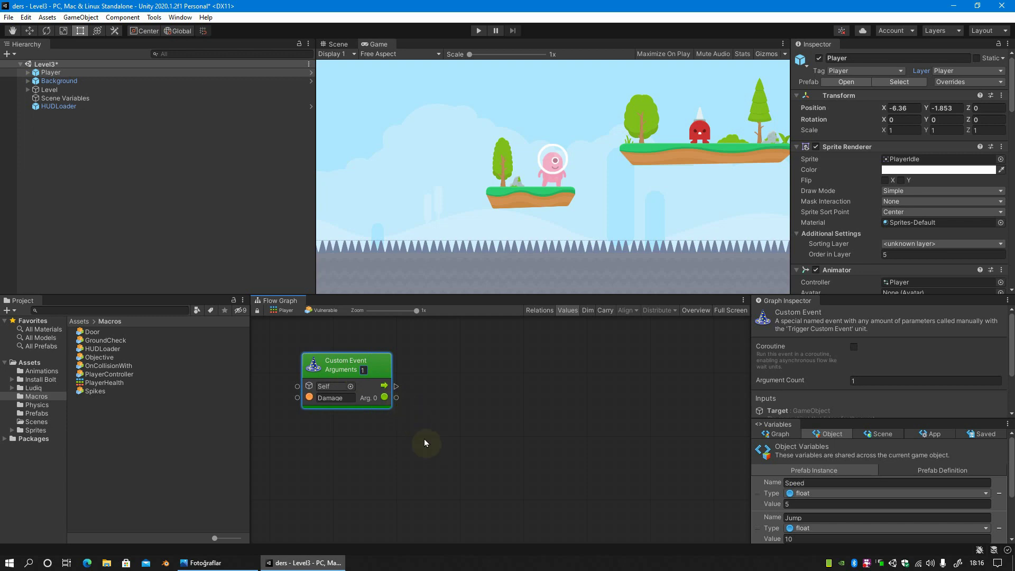
Add a Subtract unit to the Vulnerable flow graph.
right_click(442, 400)
click(452, 404)
text(subt)
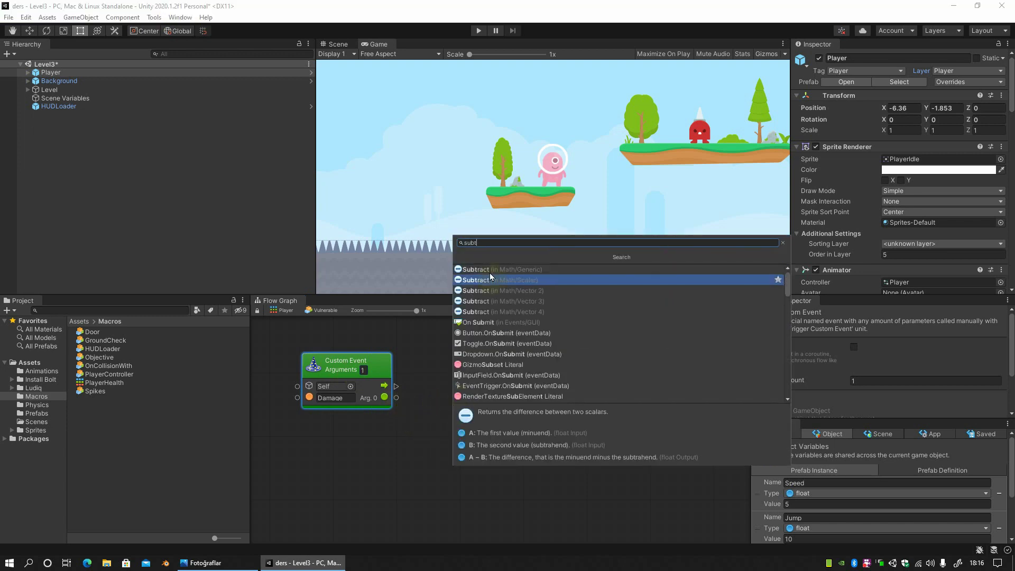
click(490, 273)
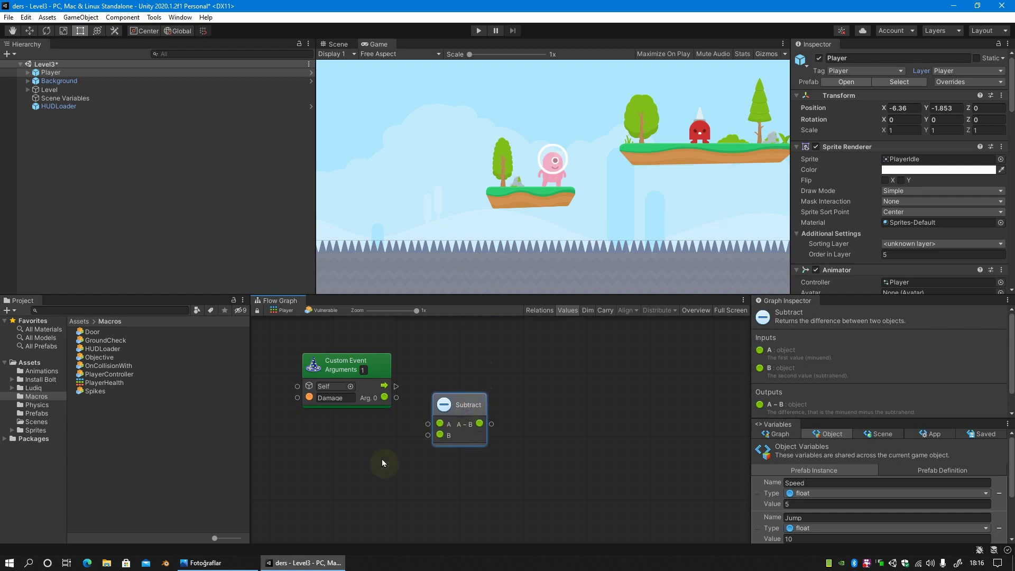
right_click(364, 468)
text(get obj)
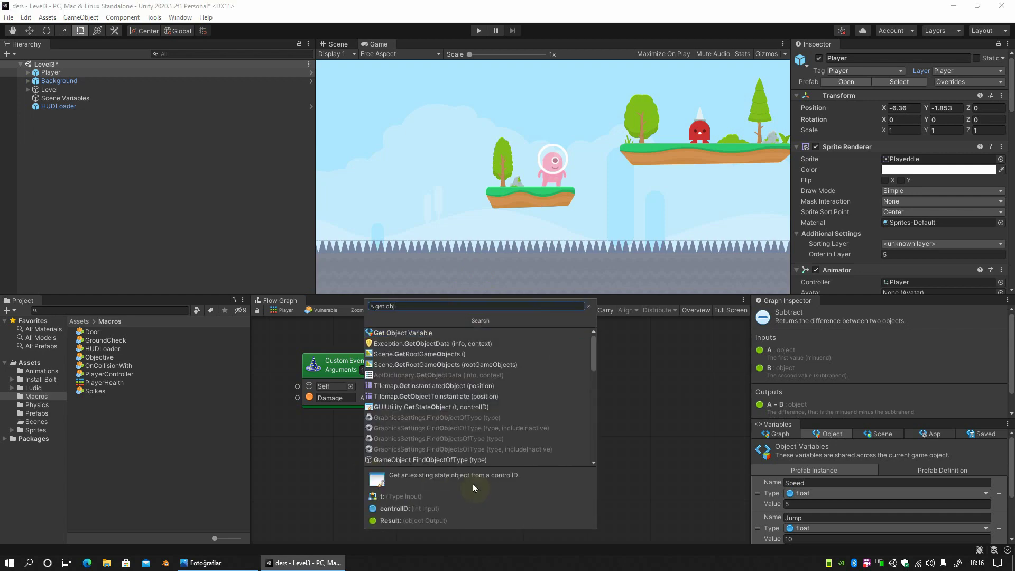
Add an object Get Variable 'Health' and wire it and the Damage argument into Subtract.
key(Return)
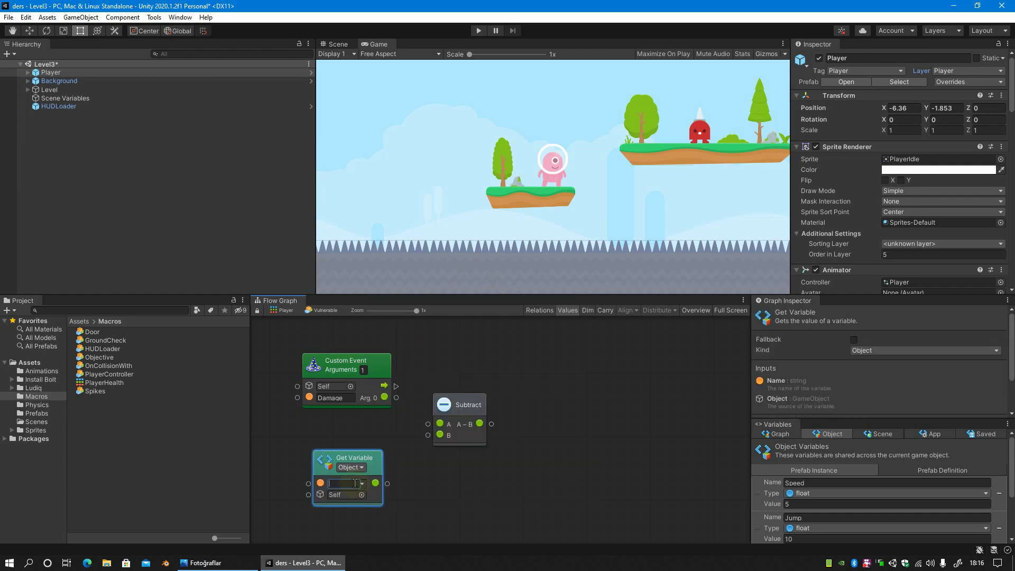
text(Health)
drag(351, 457, 425, 424)
mouse_move(385, 398)
mouse_down()
mouse_move(403, 427)
mouse_move(427, 434)
mouse_up()
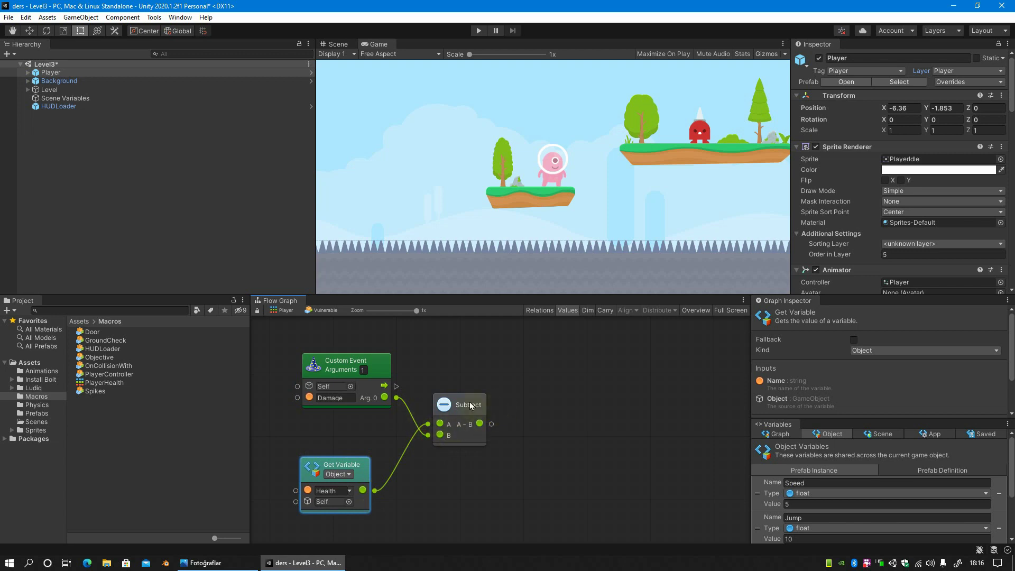
mouse_move(469, 401)
mouse_down()
mouse_move(460, 402)
mouse_move(512, 419)
mouse_move(482, 479)
mouse_up()
Clamp the subtraction result with a Maximum unit against float 0.
text(max)
key(Return)
click(515, 350)
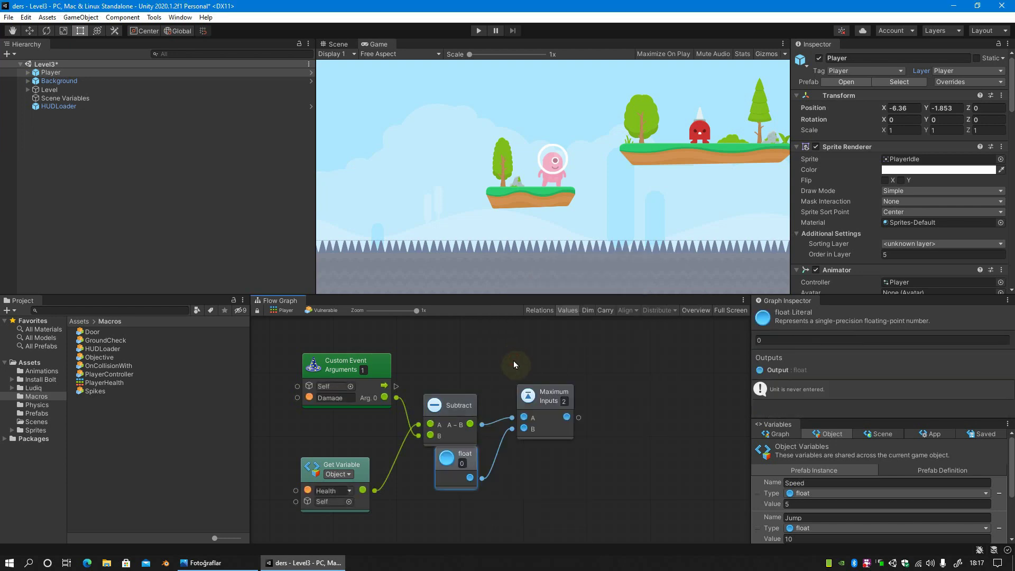
click(537, 395)
Store Maximum's result in an object Set Variable named Health.
drag(569, 420, 616, 402)
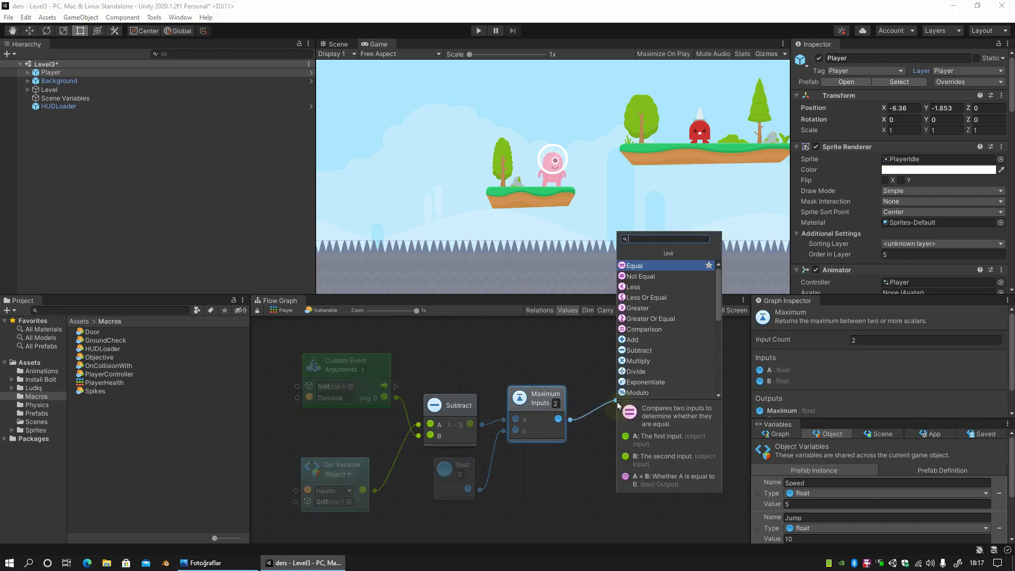
text(set obj)
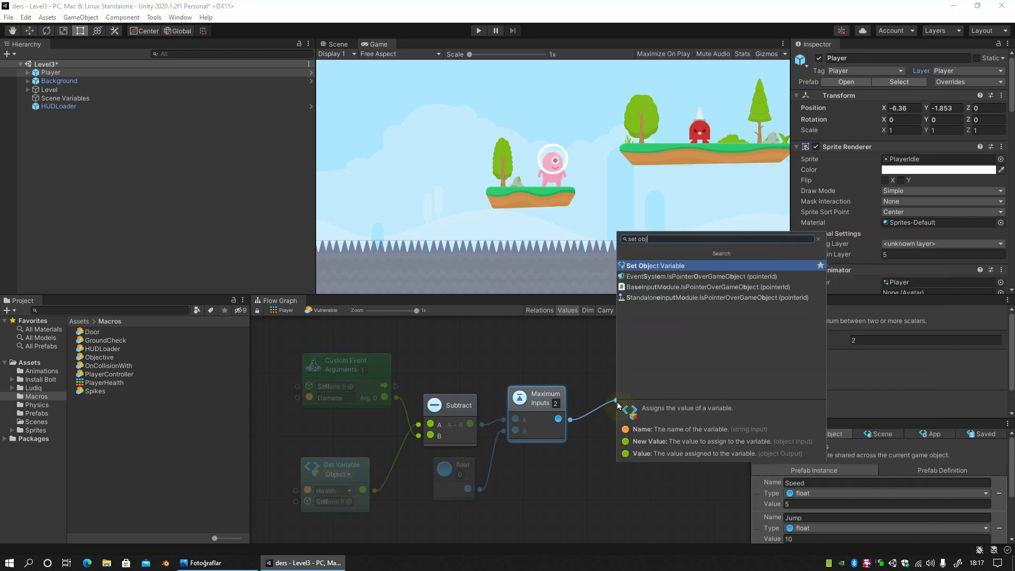
click(655, 266)
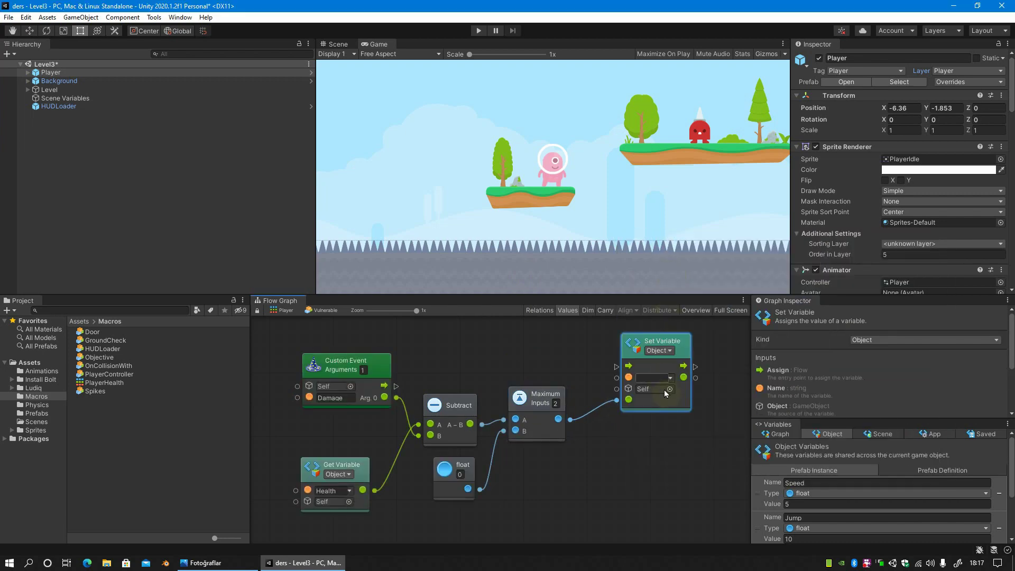
drag(662, 350, 647, 364)
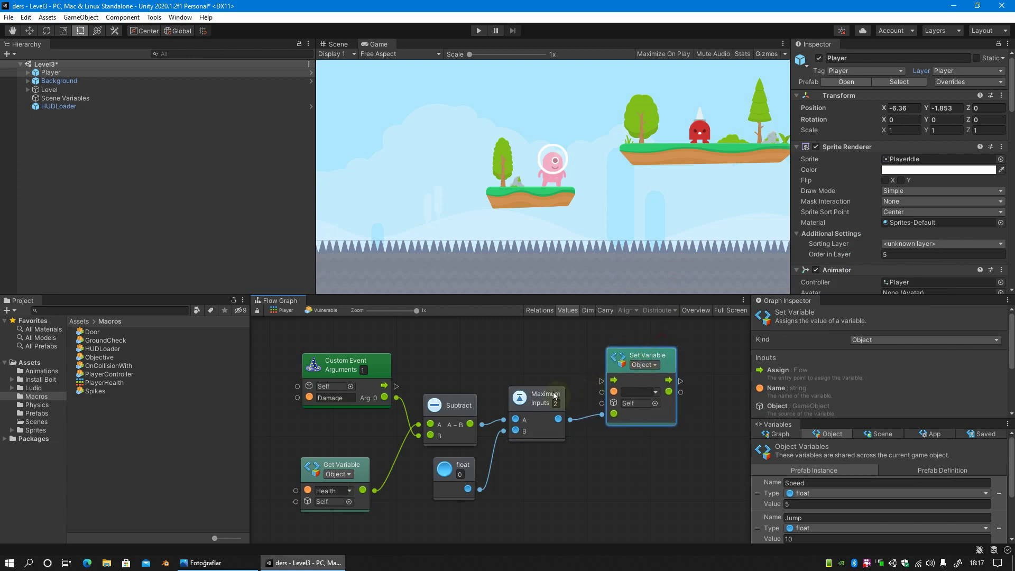
drag(552, 396, 552, 403)
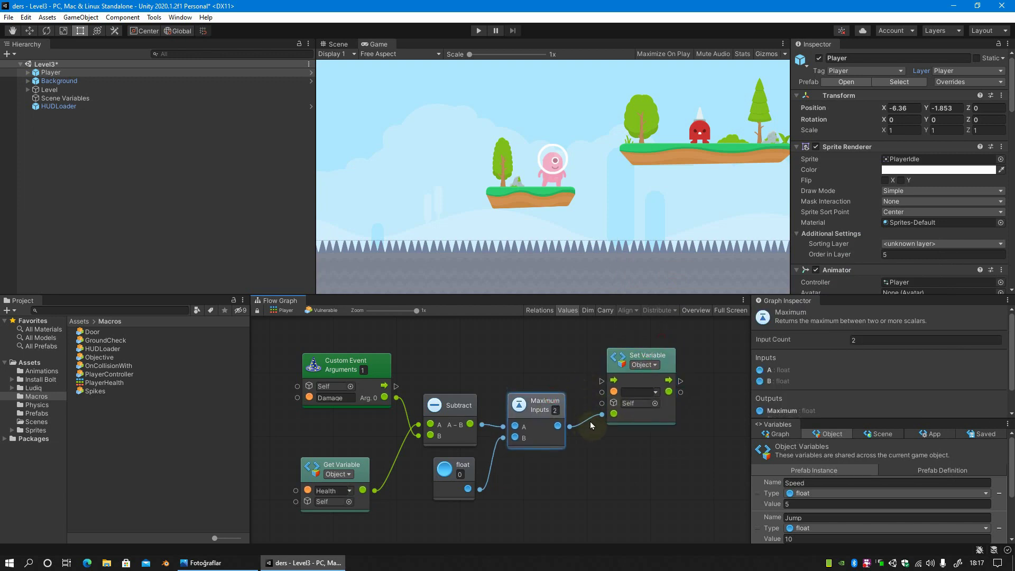
click(637, 392)
text(ealth)
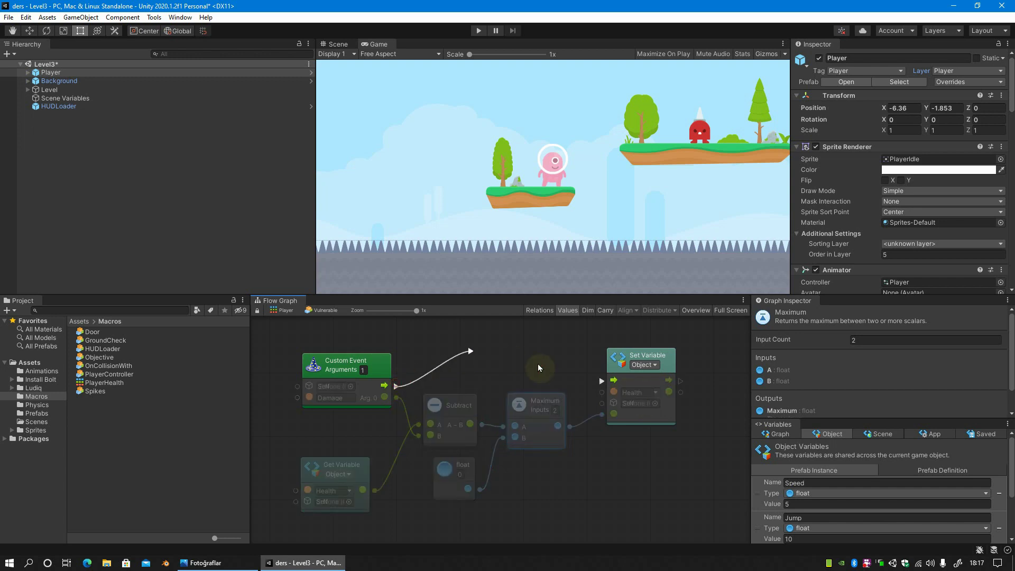
Connect the Damage event's flow output to the Set Variable unit.
drag(395, 384, 595, 378)
scroll(595, 433, down, 1)
middle_drag(595, 432, 470, 427)
scroll(470, 427, up, 1)
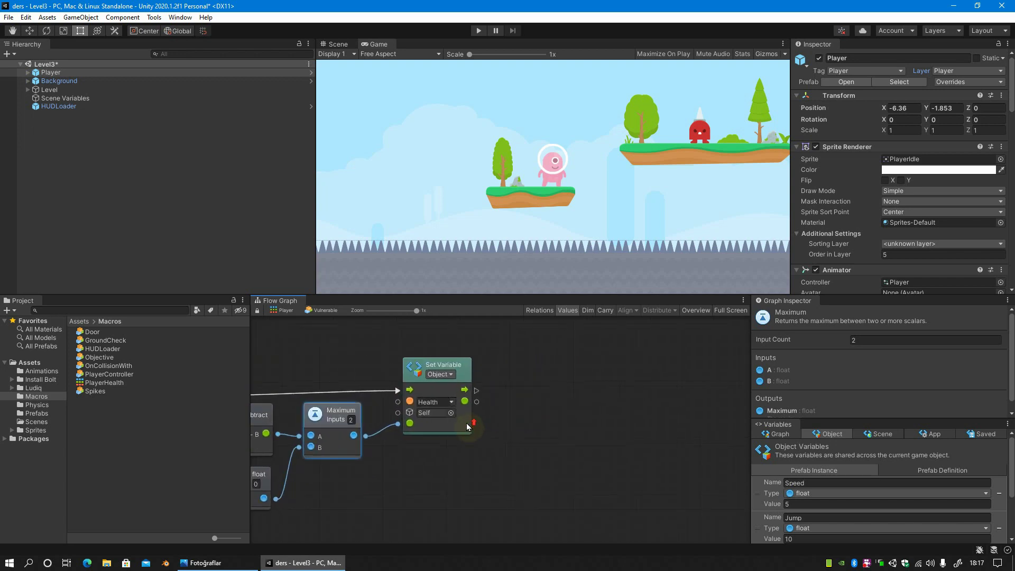
drag(448, 363, 445, 362)
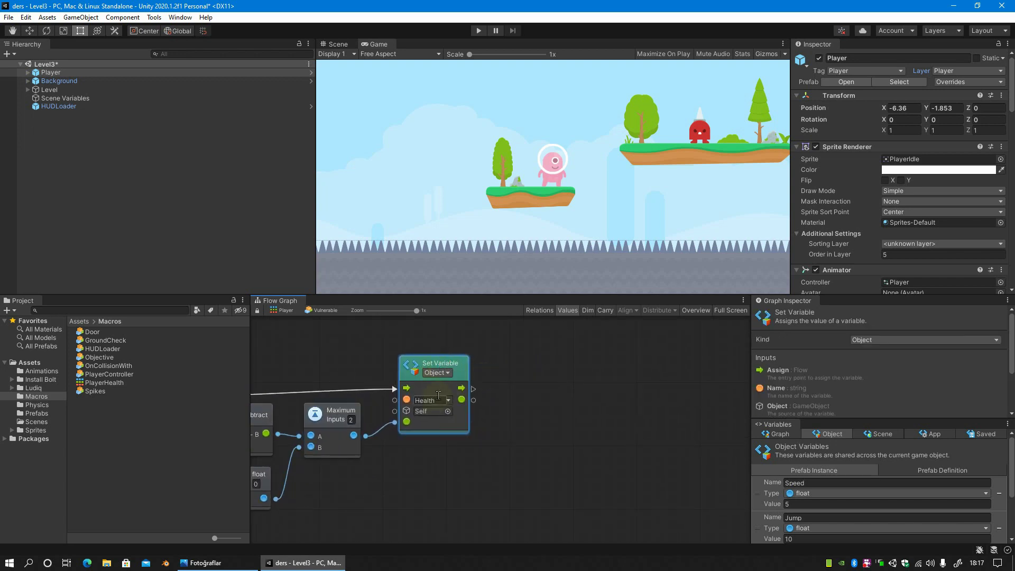
middle_drag(527, 393, 491, 390)
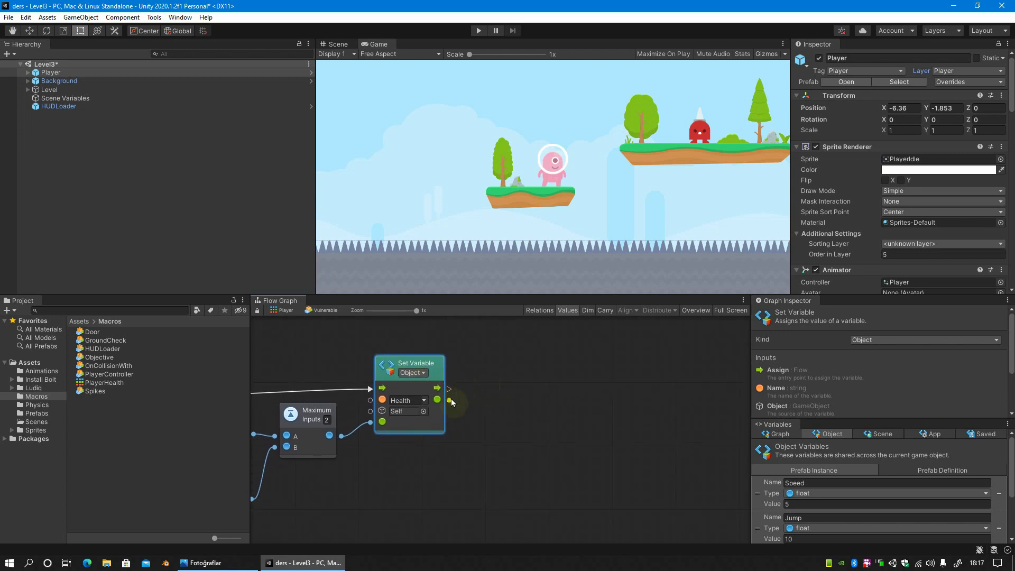
Add an Equal unit comparing the new Health value with int 0.
drag(450, 400, 537, 391)
text(equal)
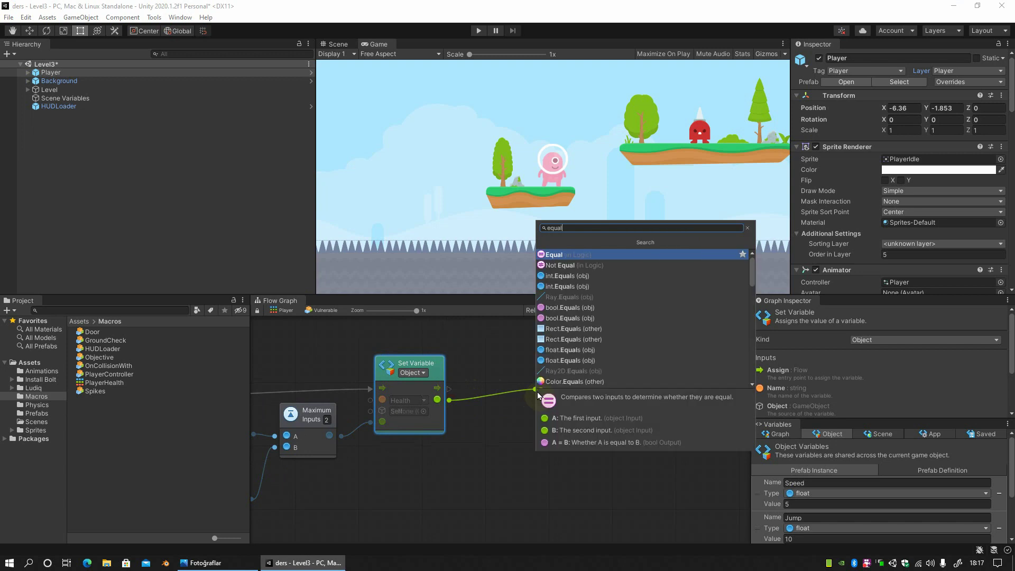
key(Return)
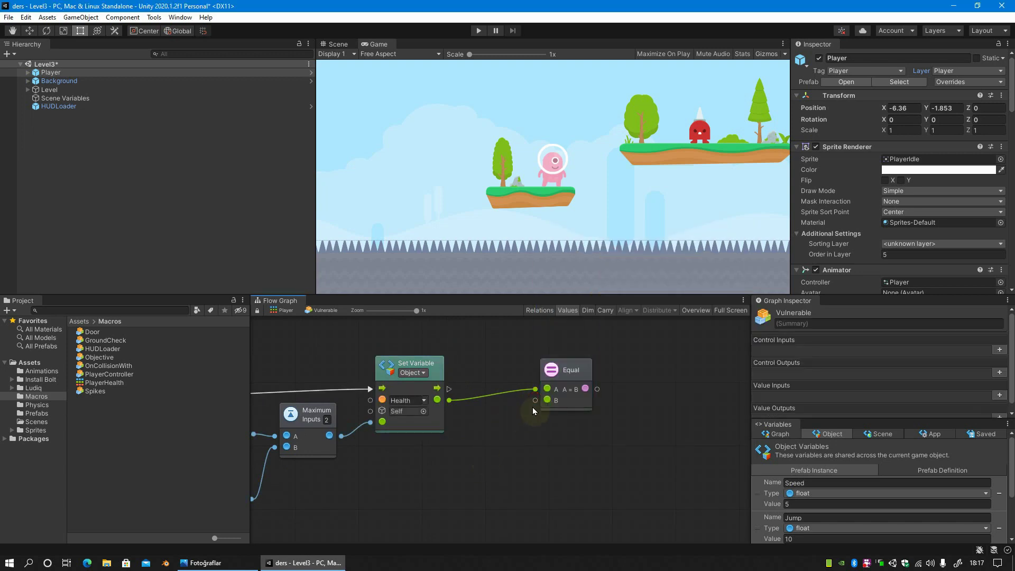
drag(536, 400, 499, 430)
click(543, 319)
drag(566, 371, 555, 379)
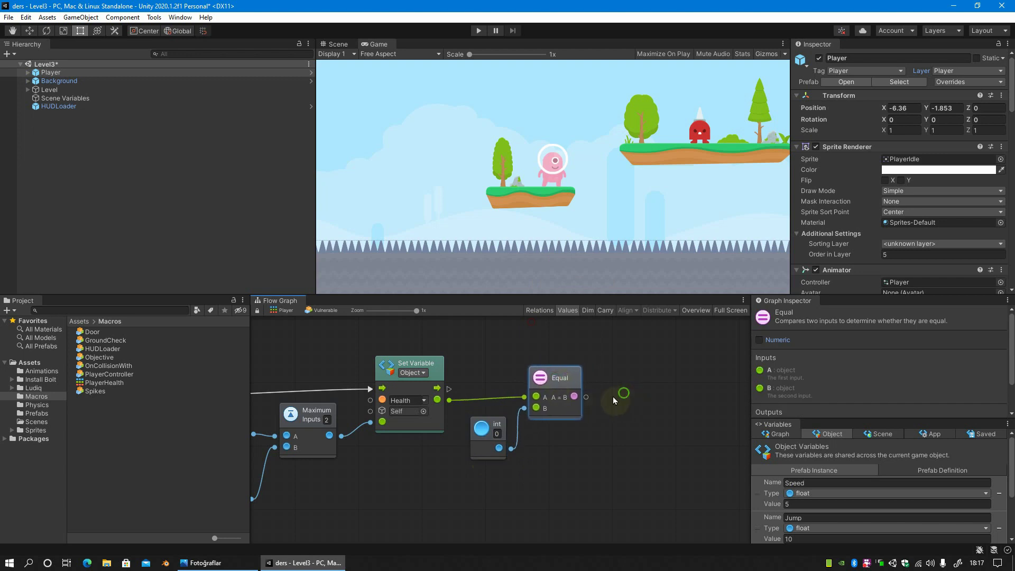
middle_drag(613, 396, 511, 411)
Add a Branch driven by Equal's result and run it after Set Variable's flow.
drag(466, 411, 532, 408)
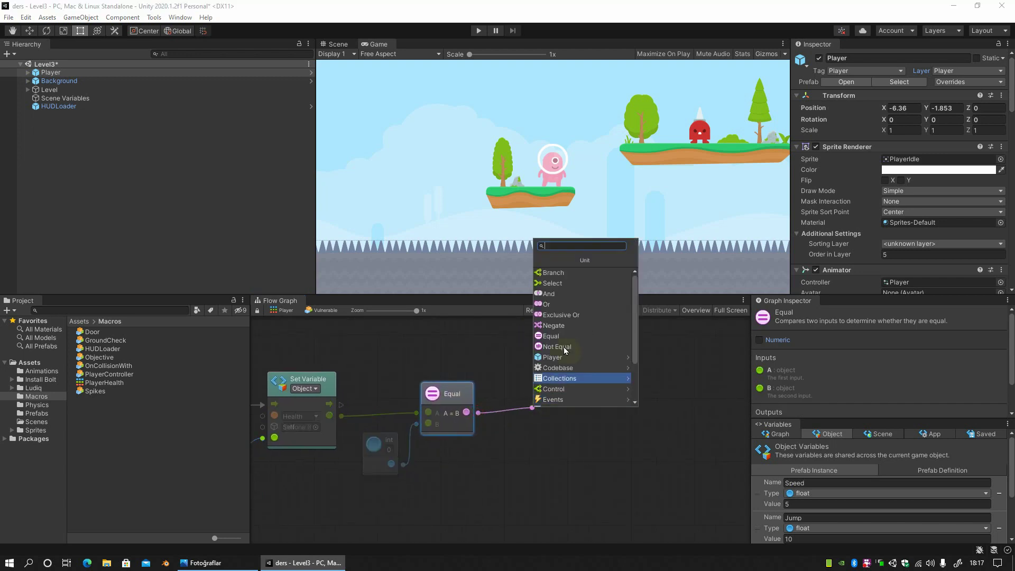
click(562, 274)
middle_drag(591, 380, 607, 422)
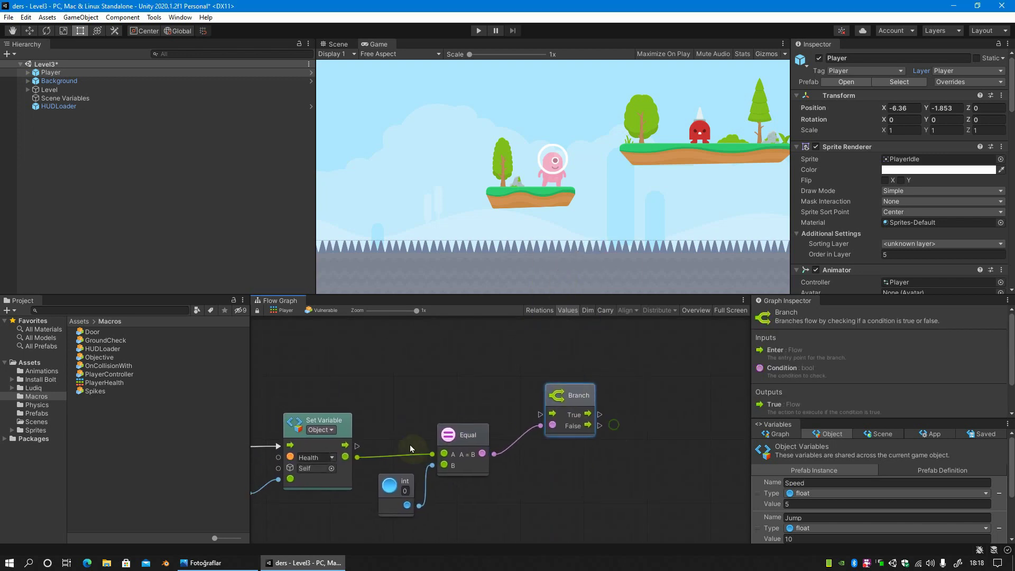
mouse_move(357, 445)
mouse_down()
mouse_move(473, 455)
mouse_move(539, 413)
mouse_up()
drag(485, 437, 497, 452)
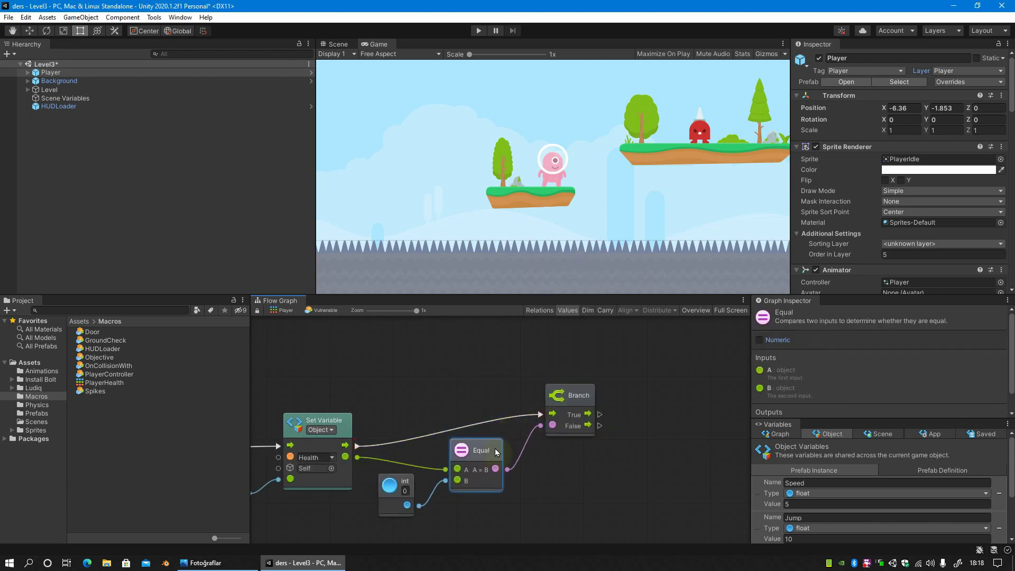
drag(387, 493, 377, 501)
middle_drag(599, 418, 523, 417)
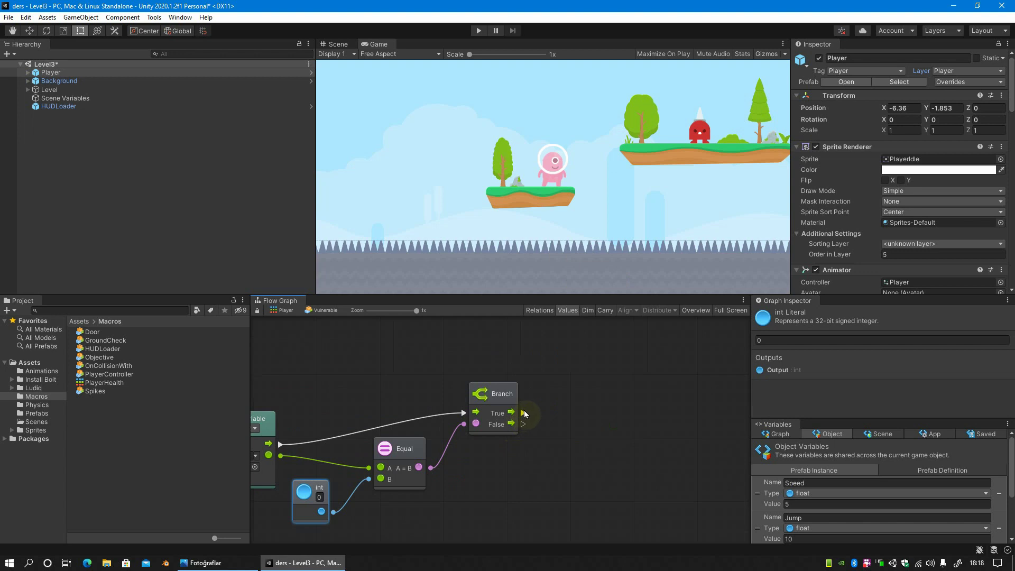
drag(523, 412, 620, 371)
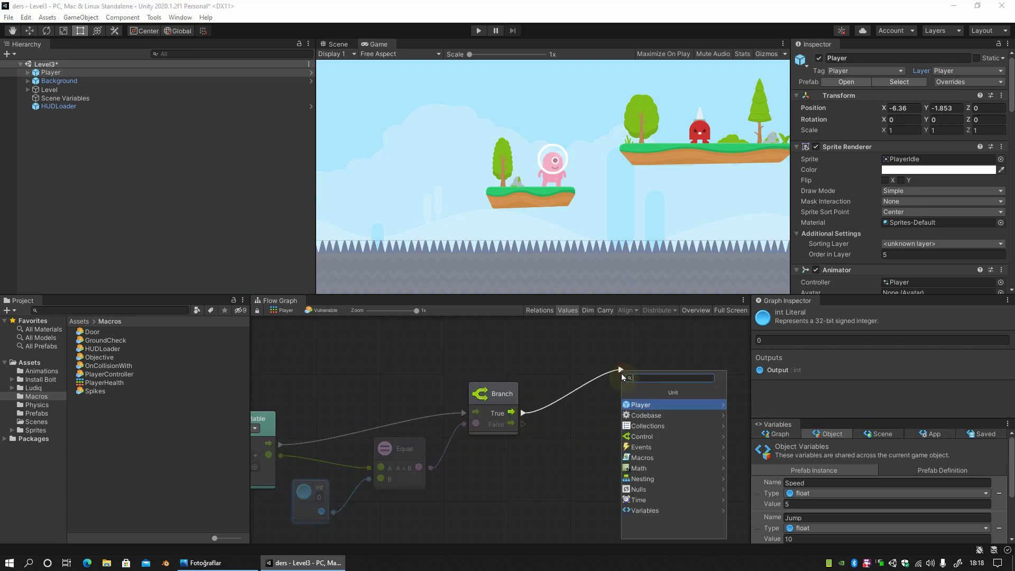
Attach a Trigger Custom Event to Branch's True output and name it Death.
text(custom tr)
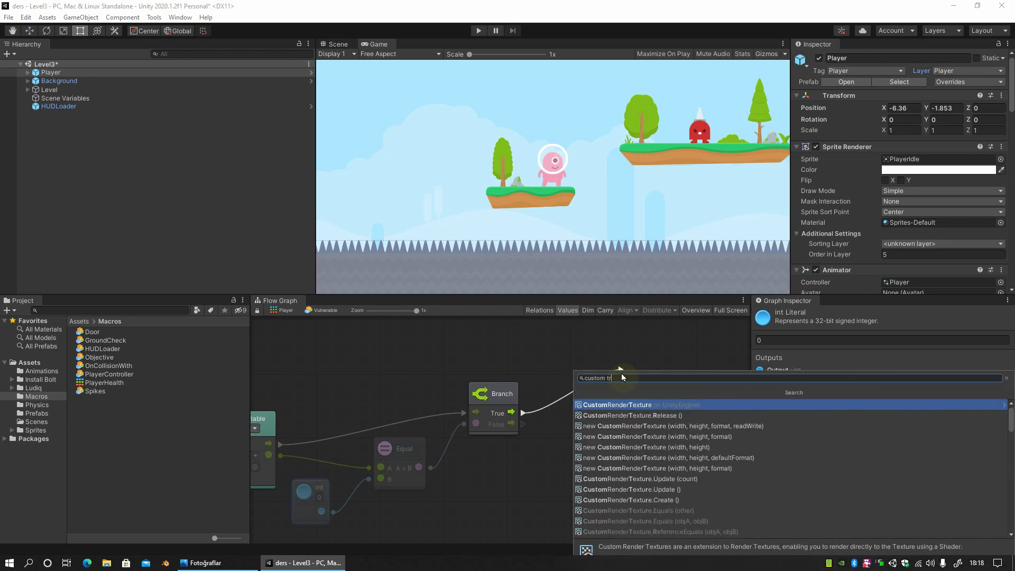
key(BackSpace)
key(BackSpace)
text(event)
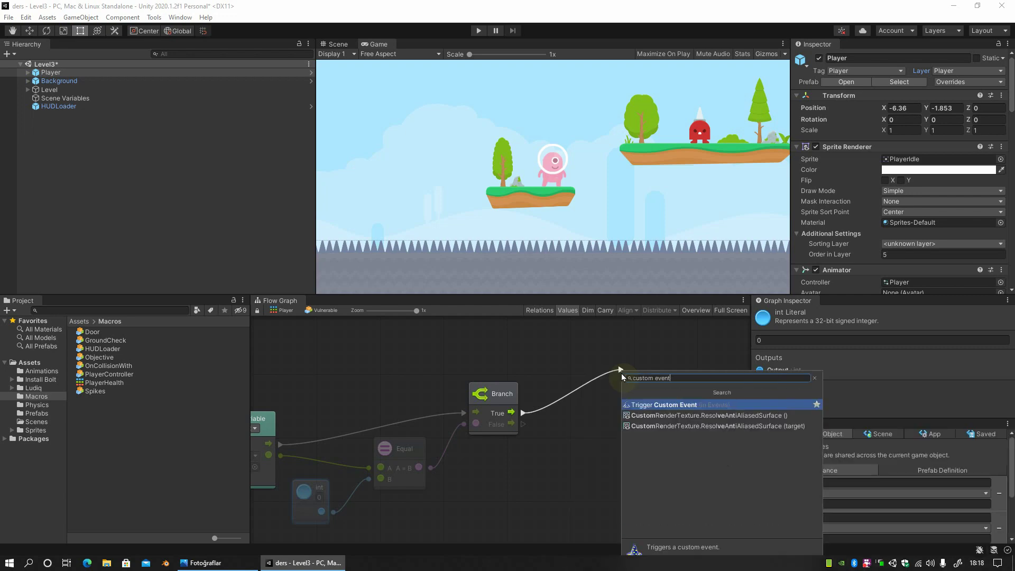
key(Return)
drag(661, 344, 638, 350)
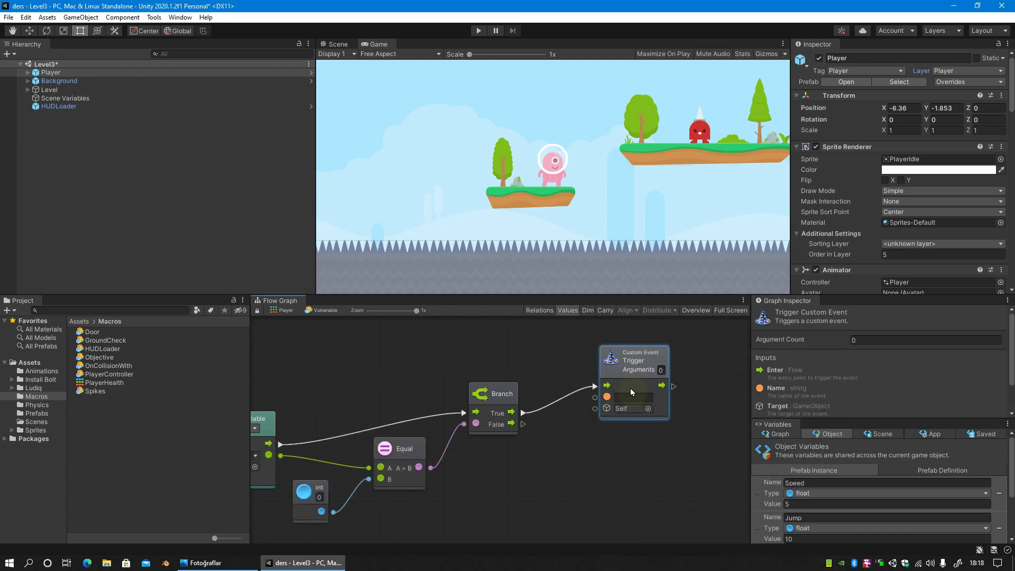
click(630, 394)
text(Dete)
key(BackSpace)
key(BackSpace)
text(th)
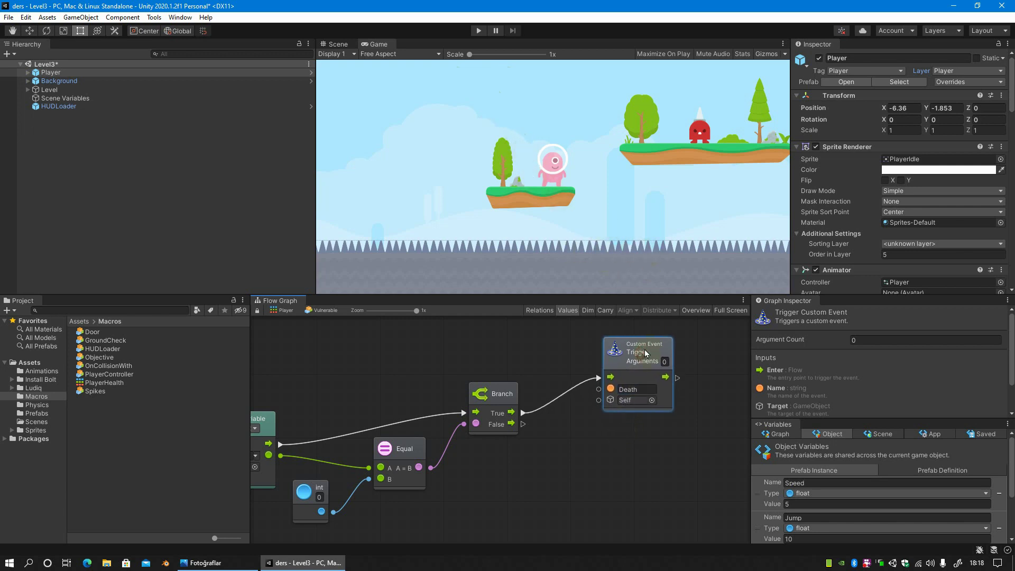
drag(637, 362, 640, 354)
middle_drag(543, 430, 514, 408)
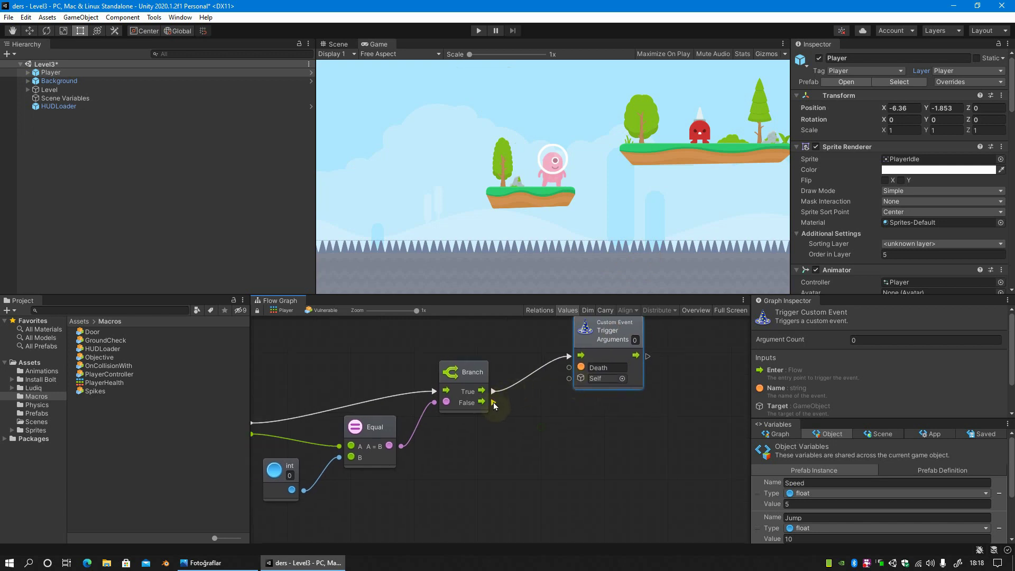
Add an Animator SetTrigger (name) node on the Branch's False output.
drag(493, 401, 541, 442)
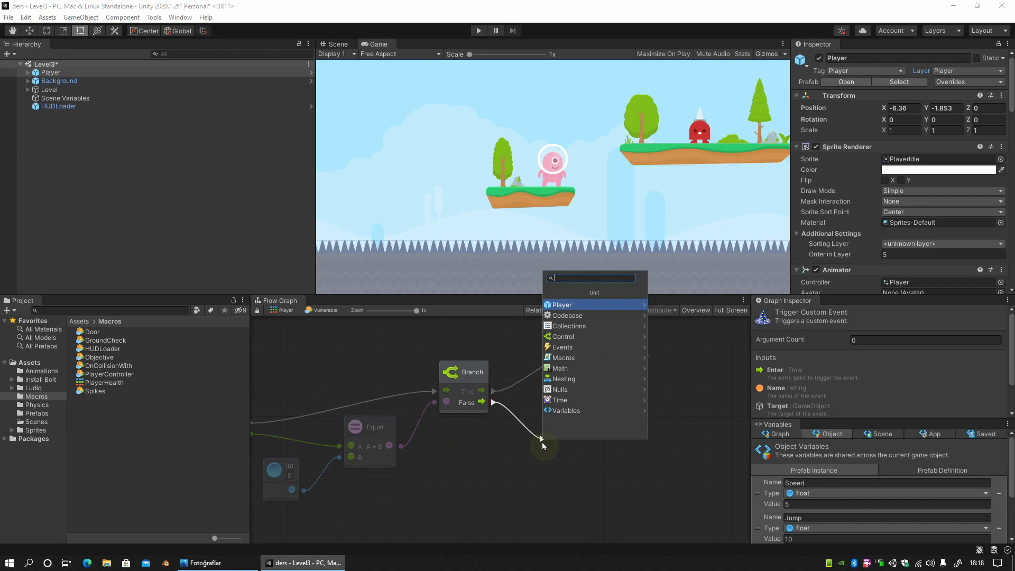
click(581, 305)
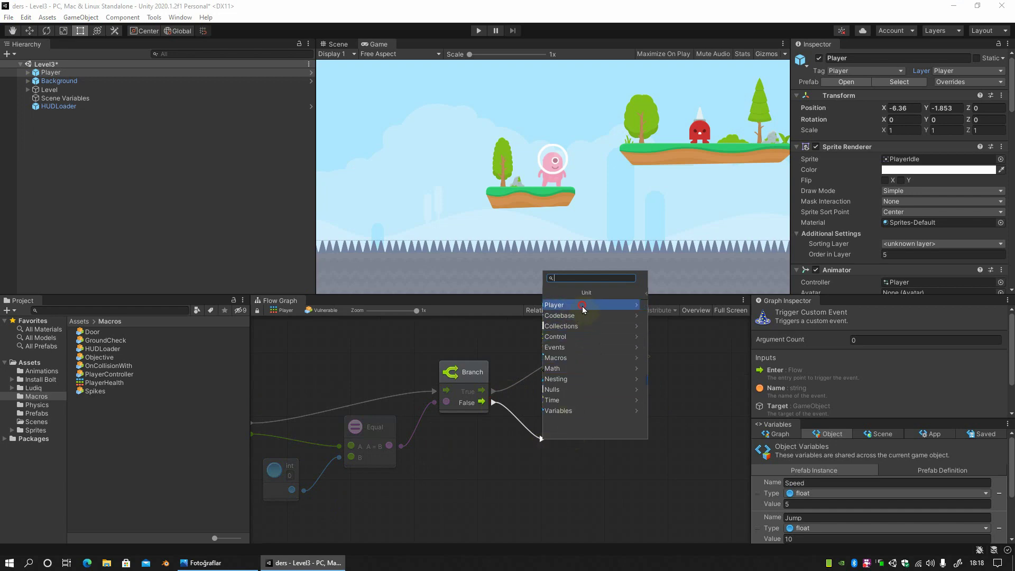
text(set )
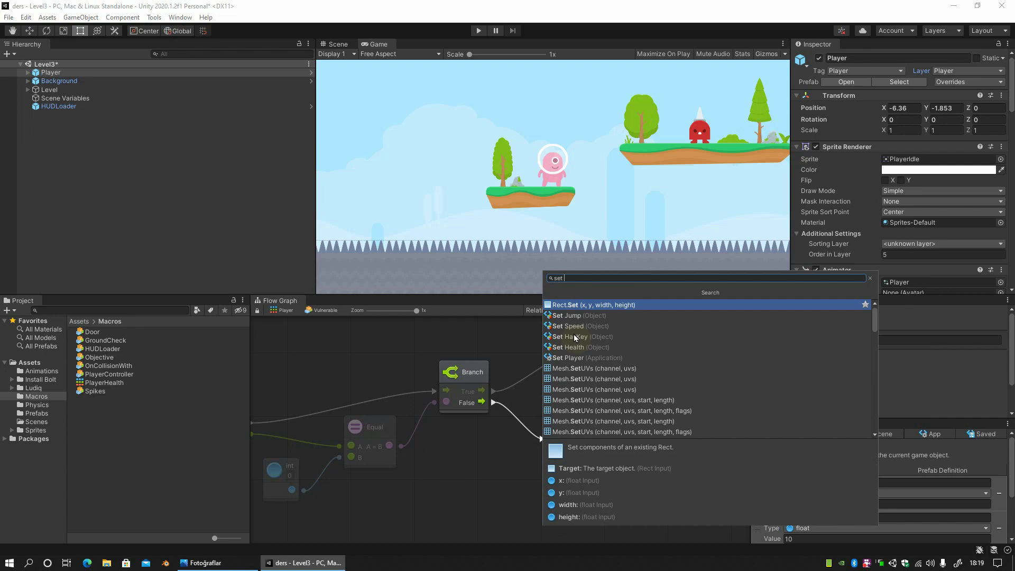
text(trigger)
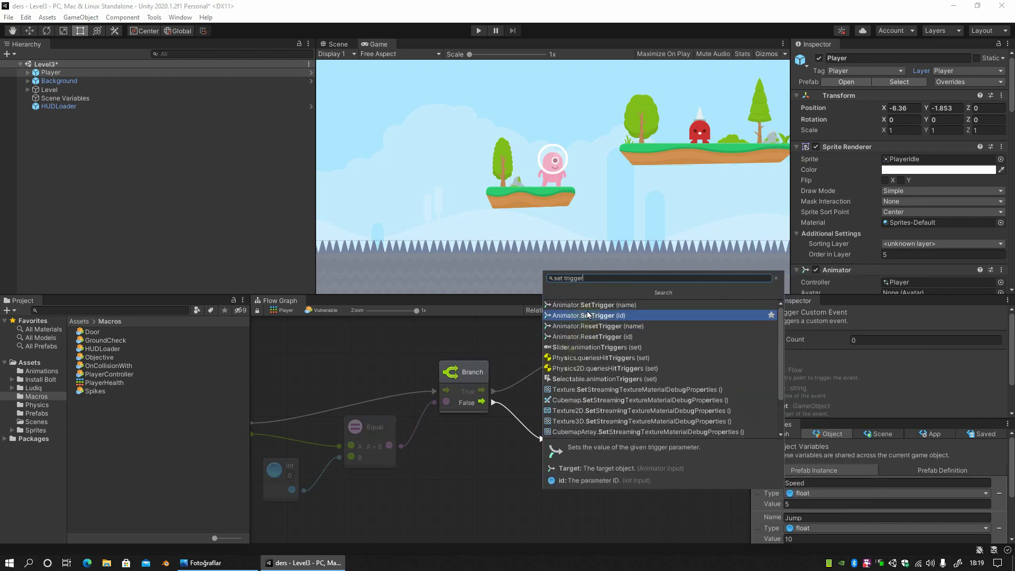
click(592, 305)
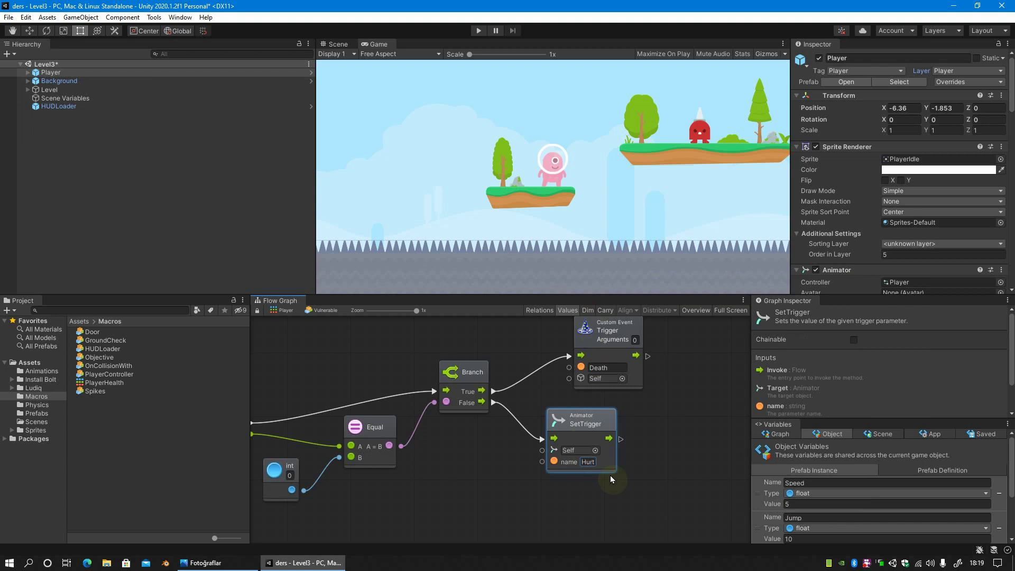
Chain a Trigger Custom Event named Hurt after SetTrigger and return to the Player state graph.
drag(619, 438, 662, 435)
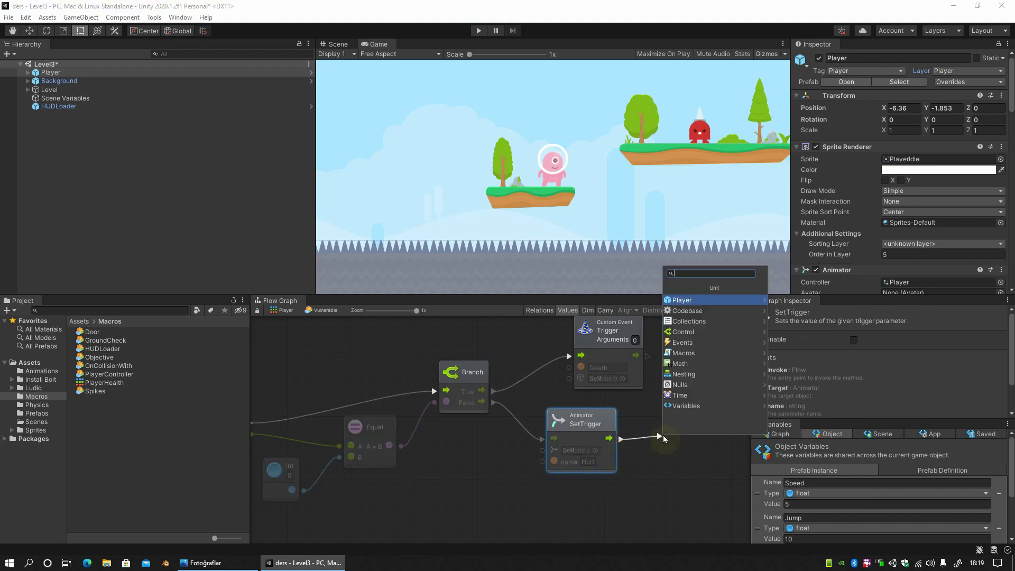
text(custom tri)
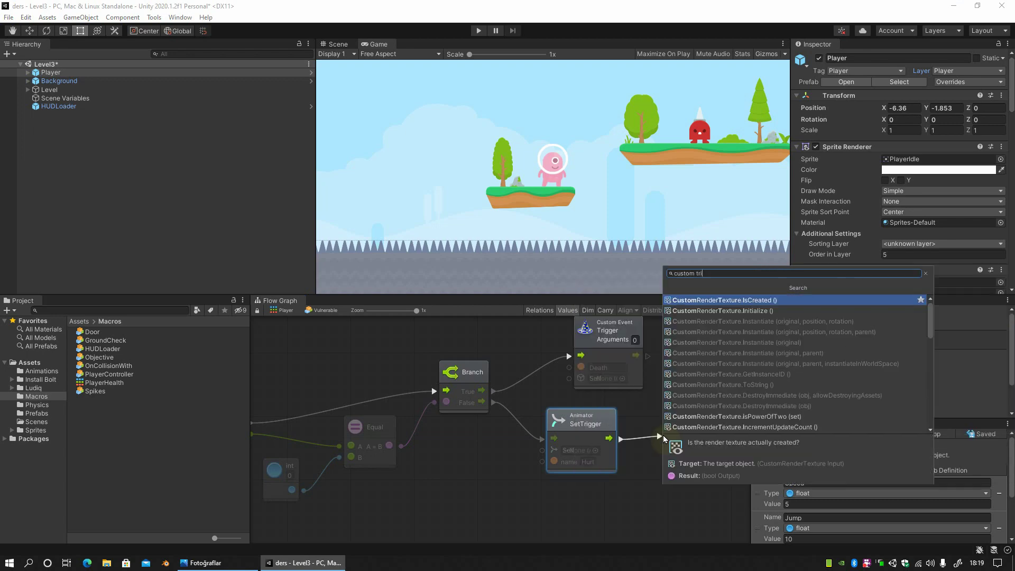
key(BackSpace)
key(BackSpace)
key(BackSpace)
text(even)
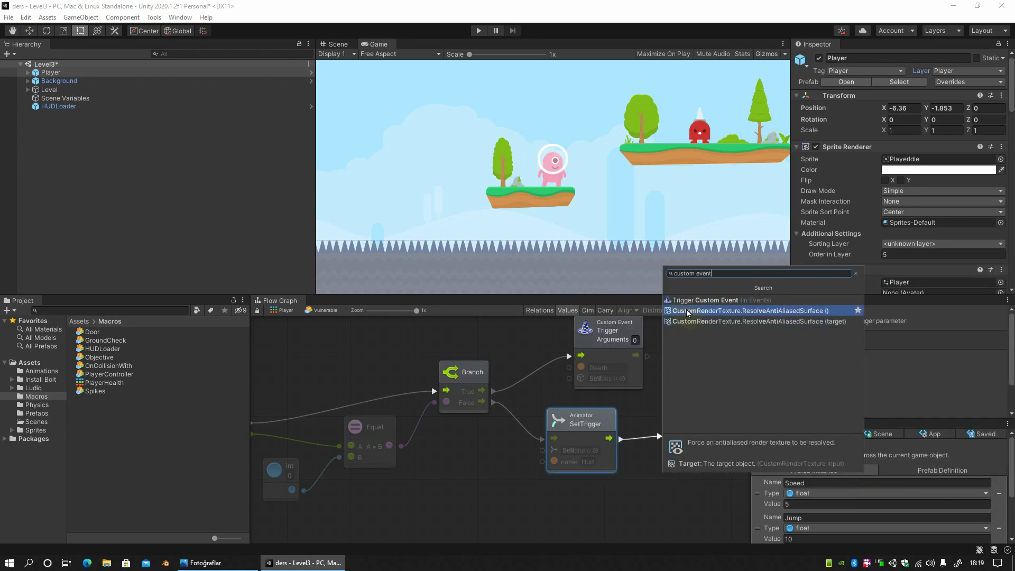
click(689, 311)
drag(699, 415, 683, 419)
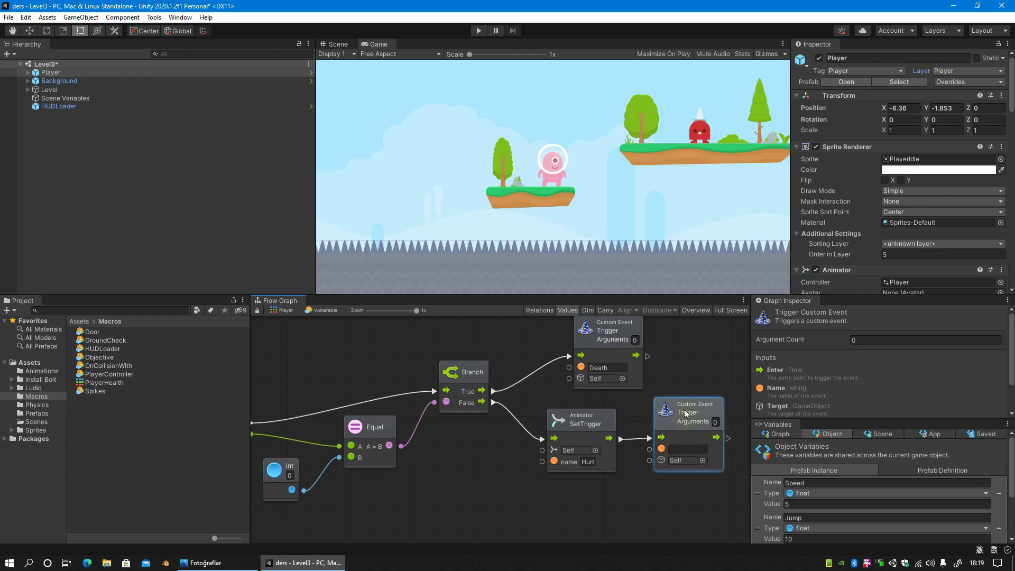
click(687, 449)
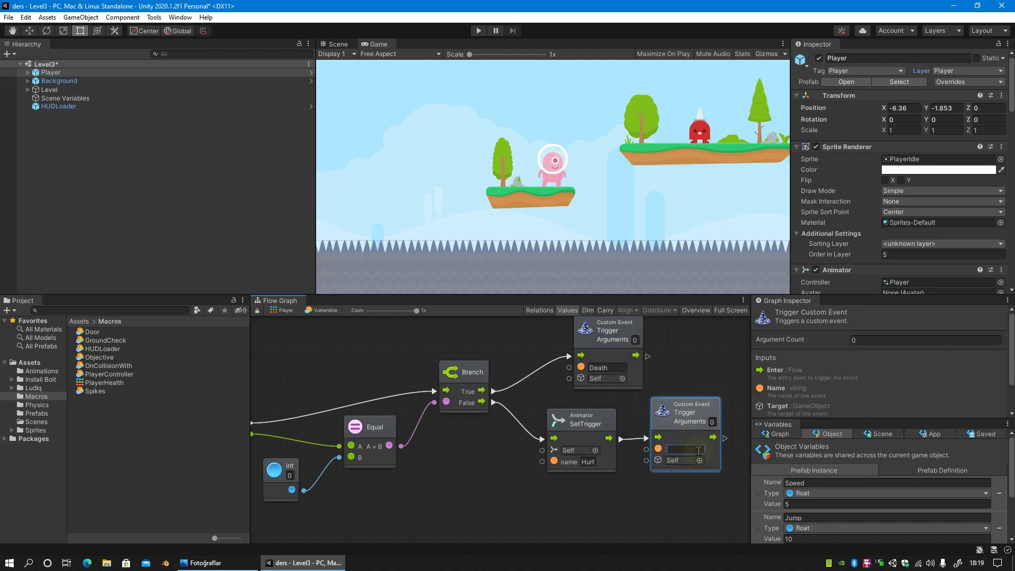
text(Hurt)
drag(687, 413, 685, 422)
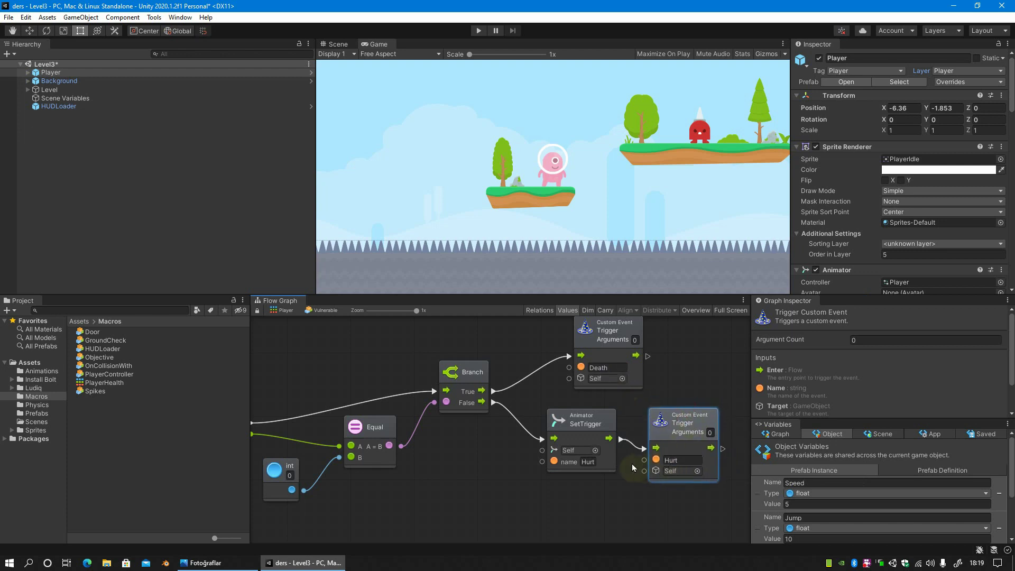
click(285, 310)
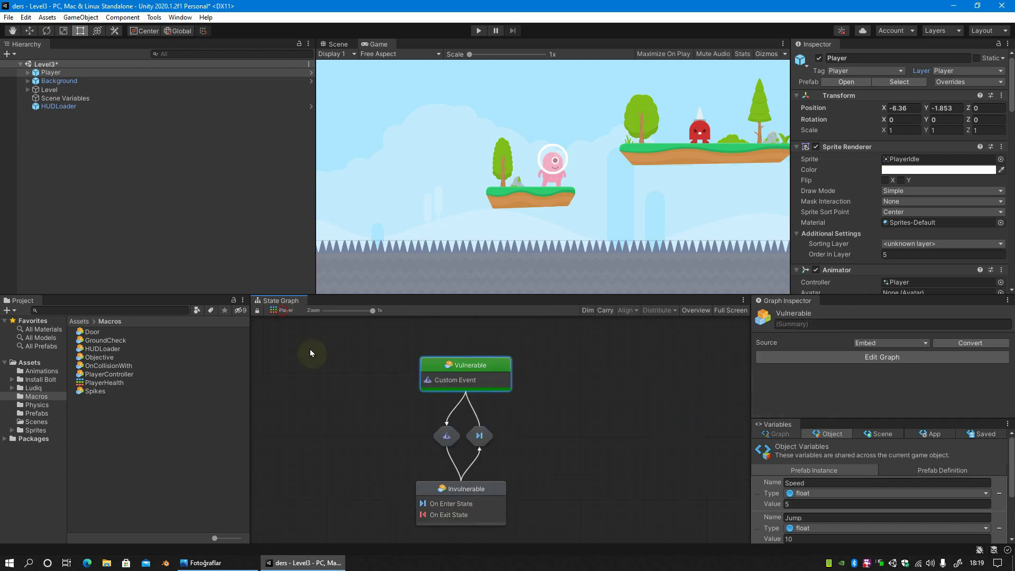
Confirm the transition uses the Hurt event, then review the Vulnerable flow graph's nodes.
double_click(448, 436)
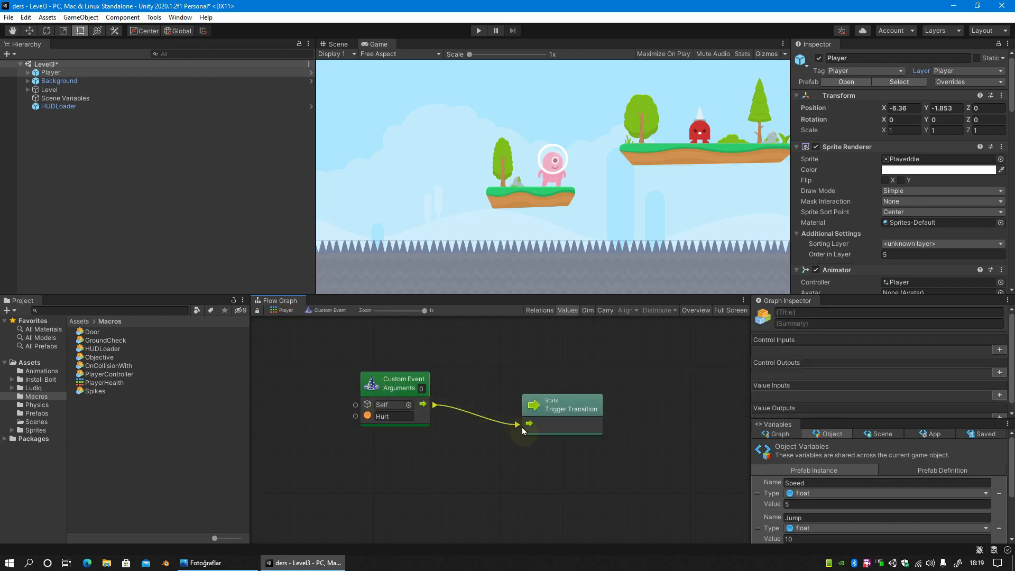
click(285, 312)
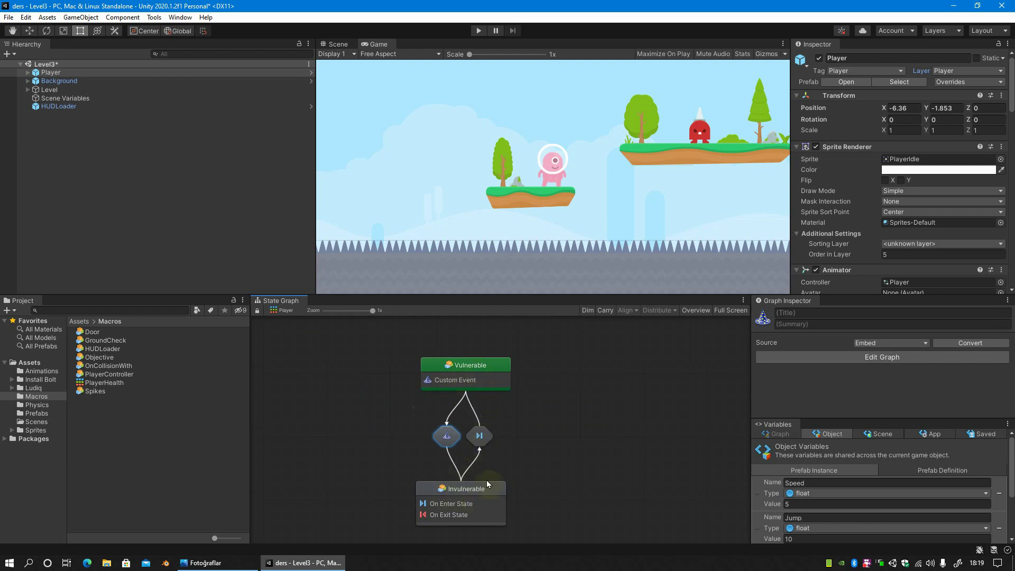
double_click(461, 365)
scroll(570, 437, down, 2)
middle_drag(429, 463, 481, 464)
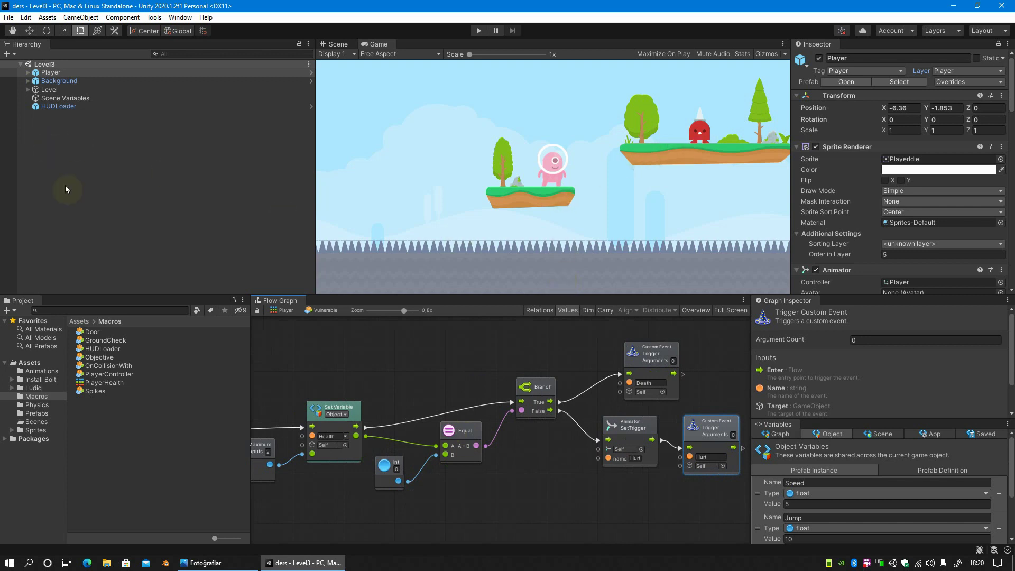
Select the Level3 scene in the Scenes folder and expand the Level group.
click(37, 422)
click(101, 374)
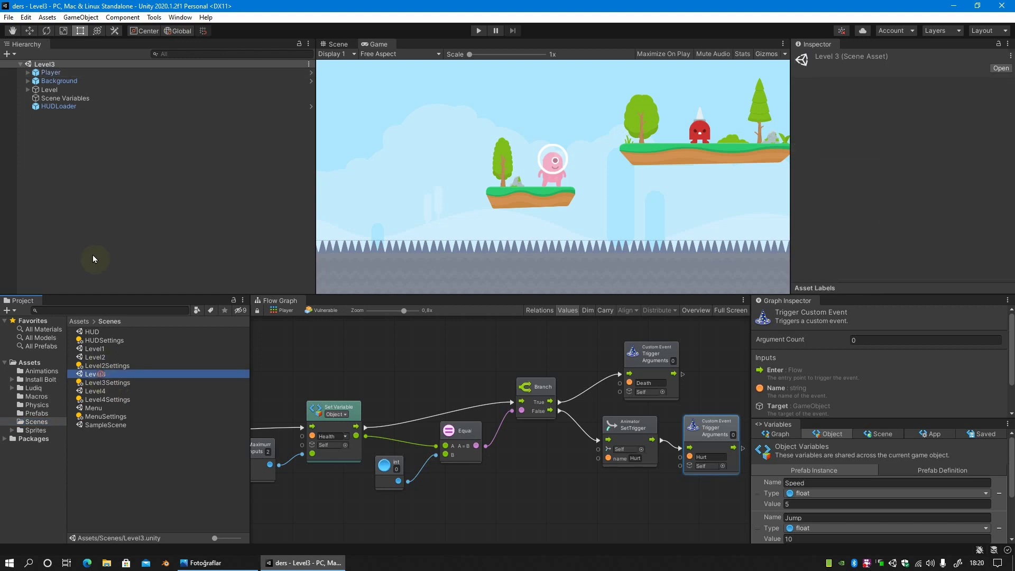
click(28, 90)
Select Enemy and add a Bolt Flow Machine with its Source set to Embed.
click(58, 131)
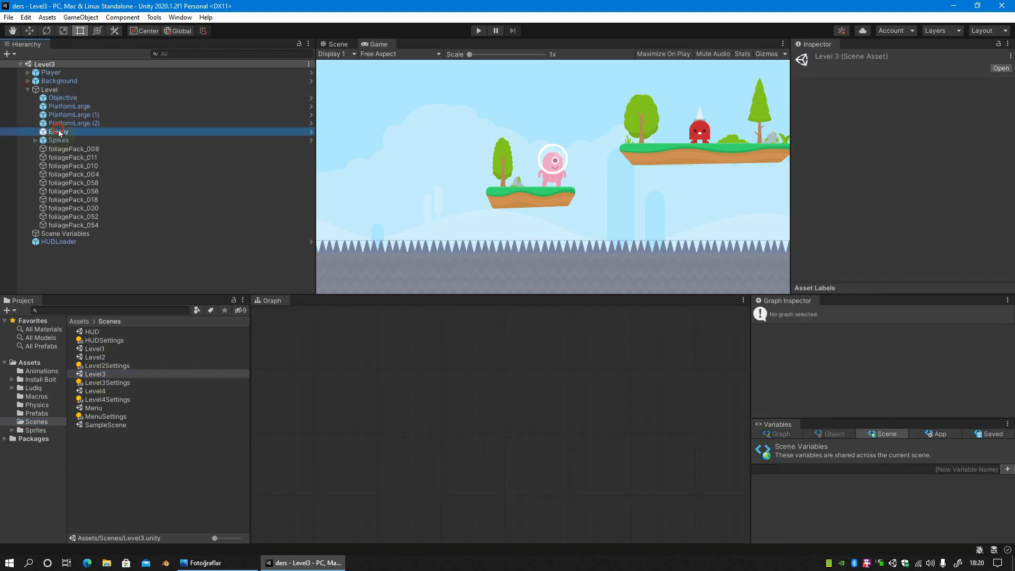
scroll(897, 226, down, 10)
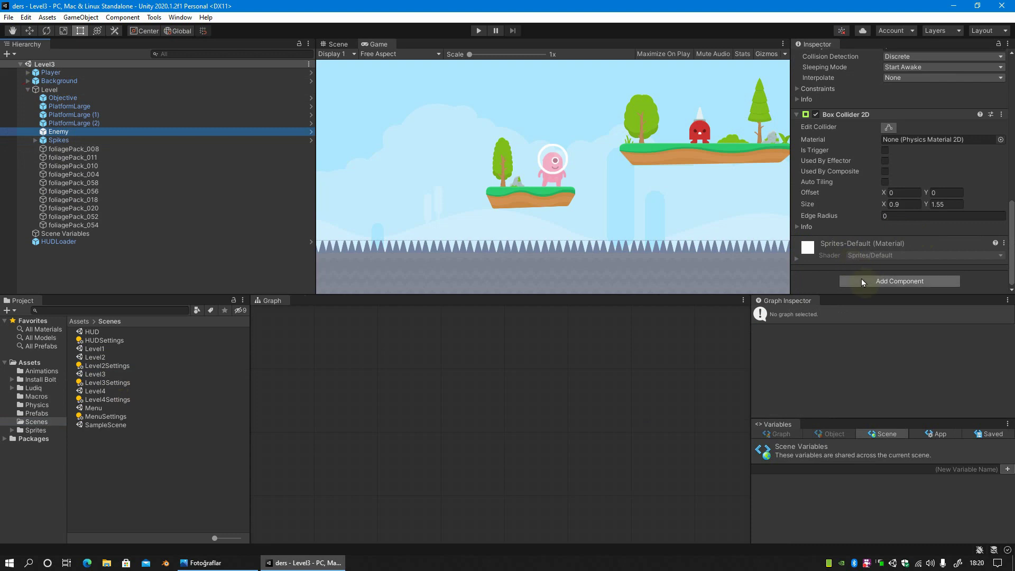
click(883, 281)
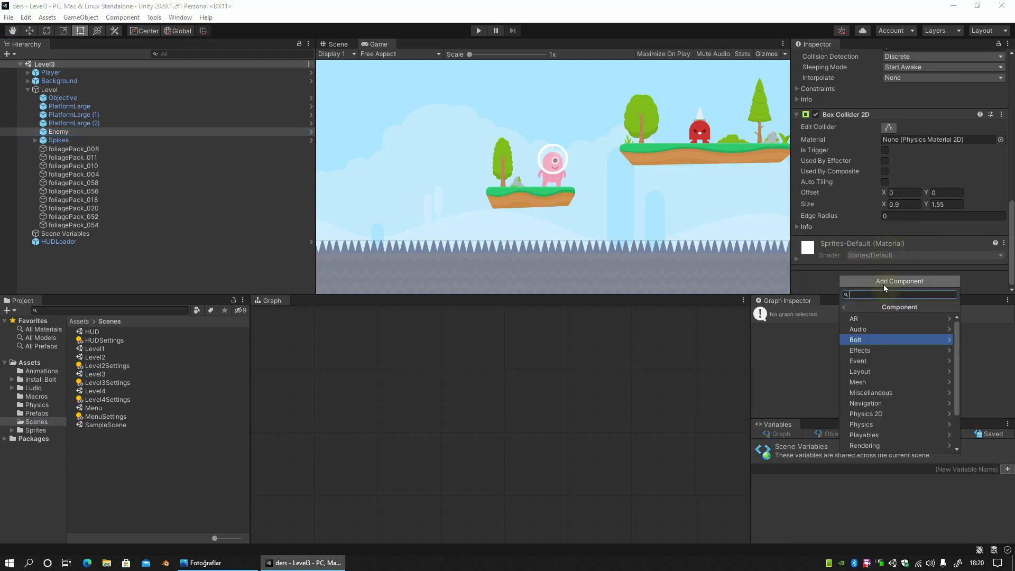
click(872, 338)
click(876, 319)
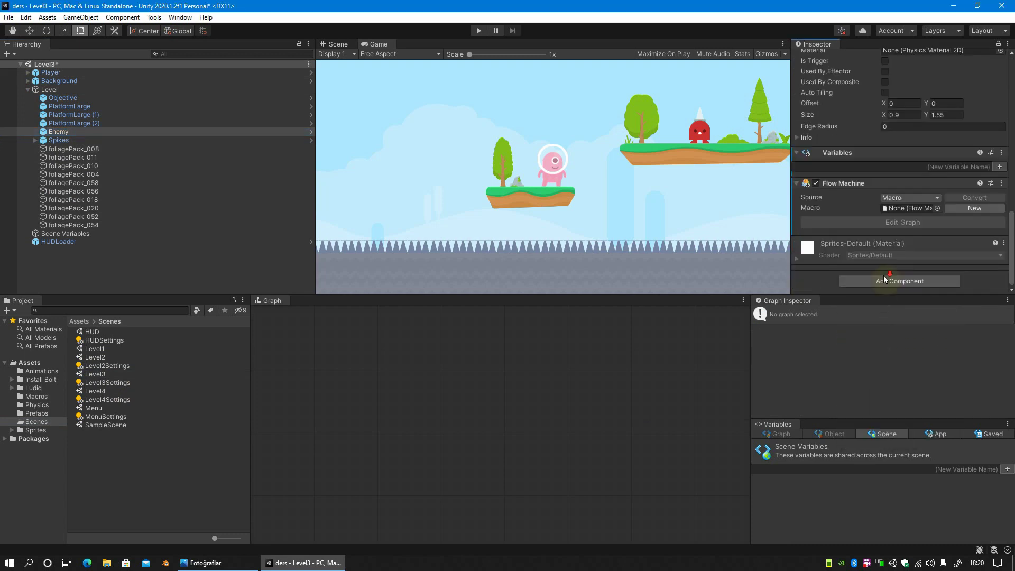
click(902, 225)
click(908, 210)
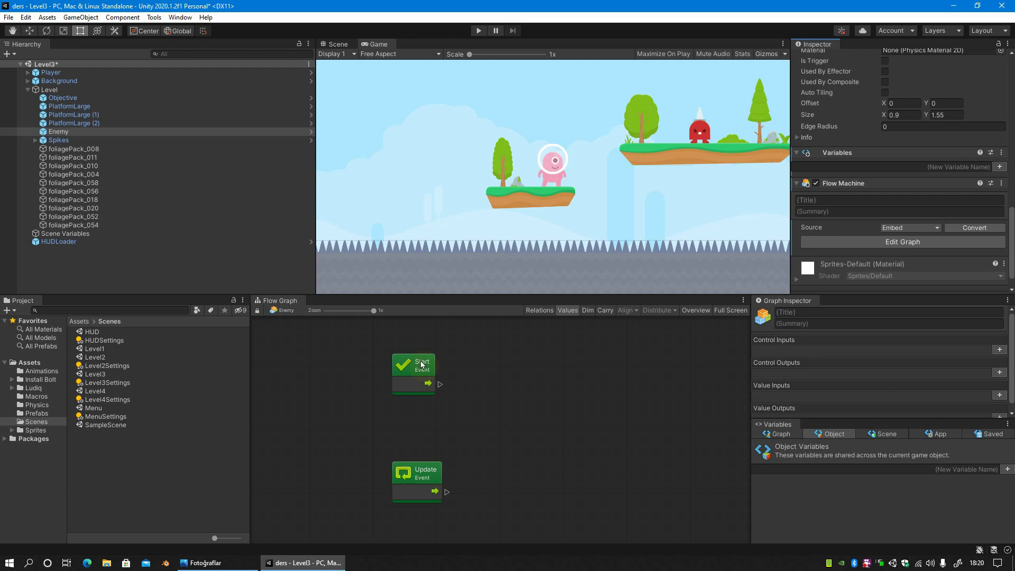
Delete the Start and Update events and drop the OnCollisionWith macro into the Enemy graph.
drag(373, 368, 466, 510)
key(Delete)
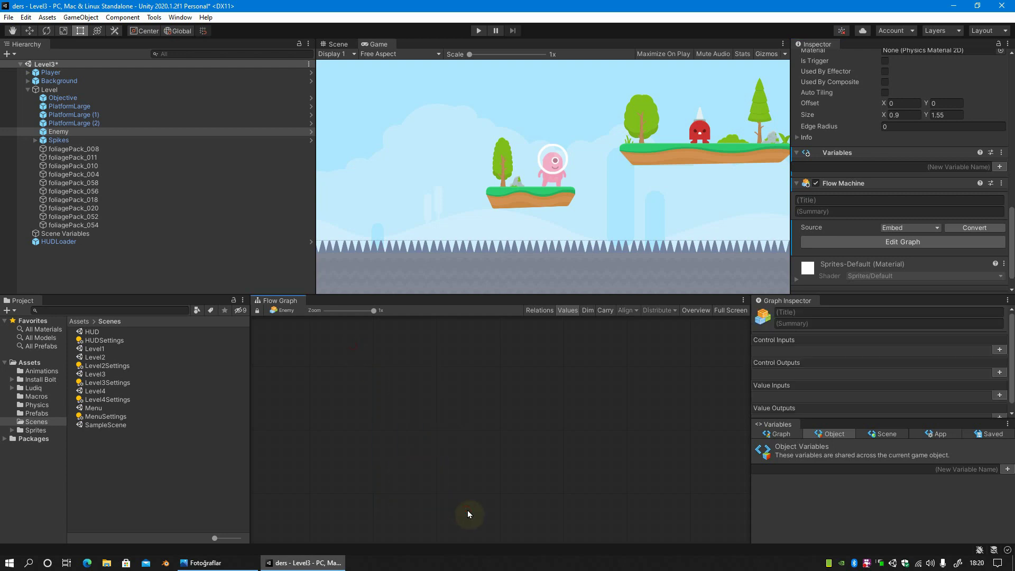
click(35, 396)
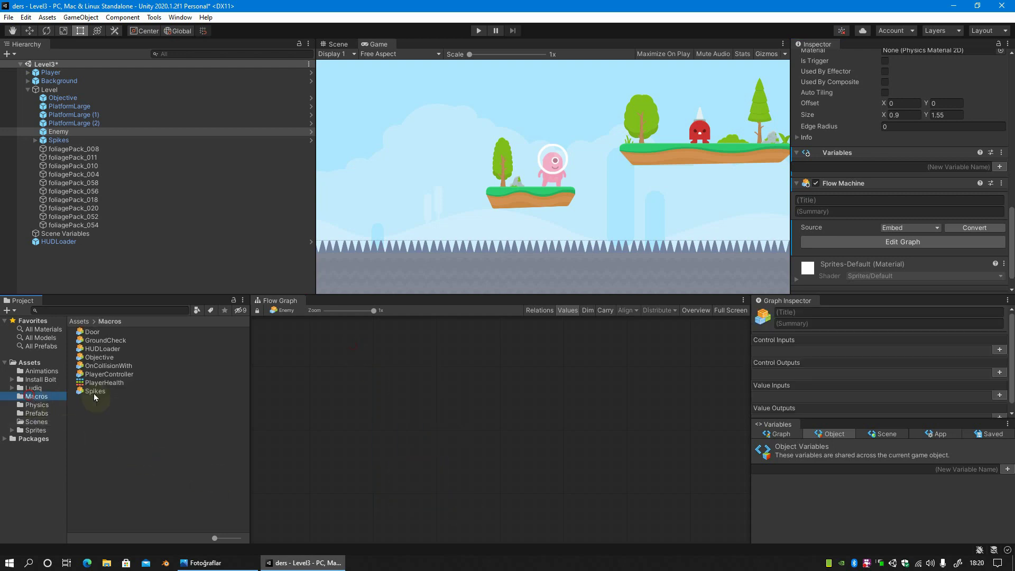
mouse_move(105, 365)
mouse_down()
mouse_move(380, 396)
mouse_move(386, 379)
mouse_up()
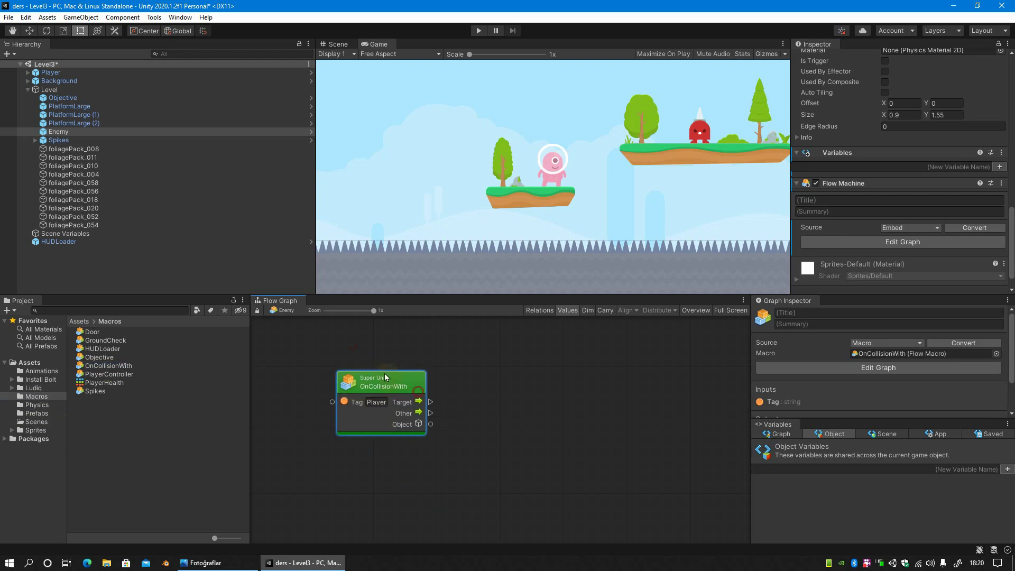
Add a Trigger Custom Event unit to the Enemy graph.
right_click(503, 413)
click(510, 418)
text(cus)
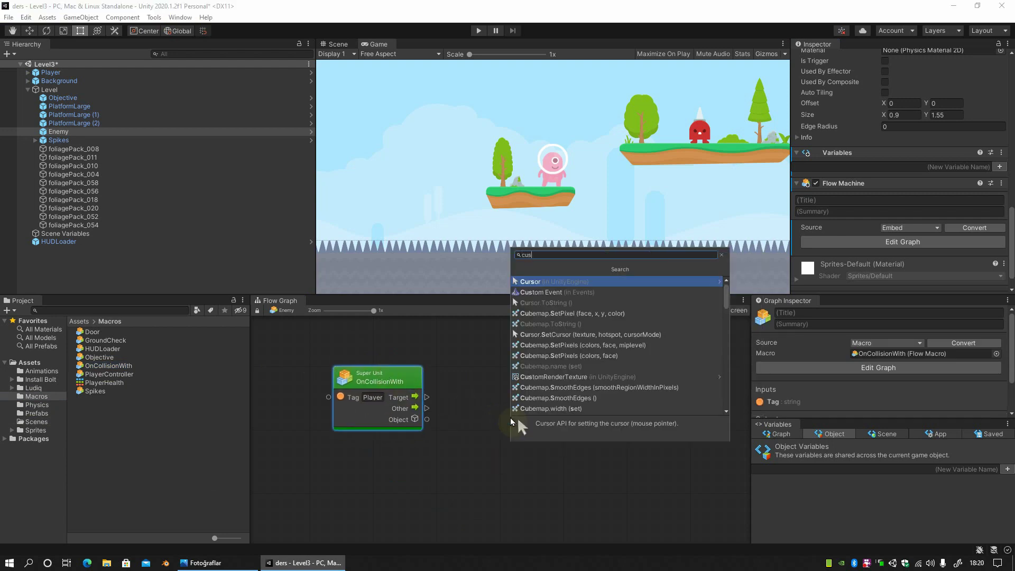
text(tom even)
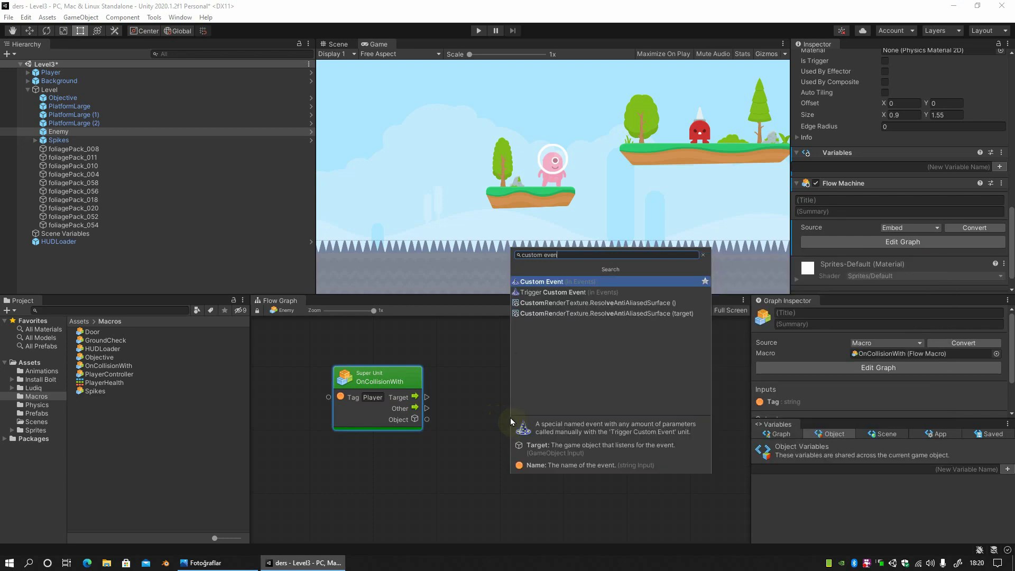
key(Down)
key(Return)
Wire the collision's flow and collided Object into the Damage Trigger Custom Event's target.
drag(528, 428, 531, 397)
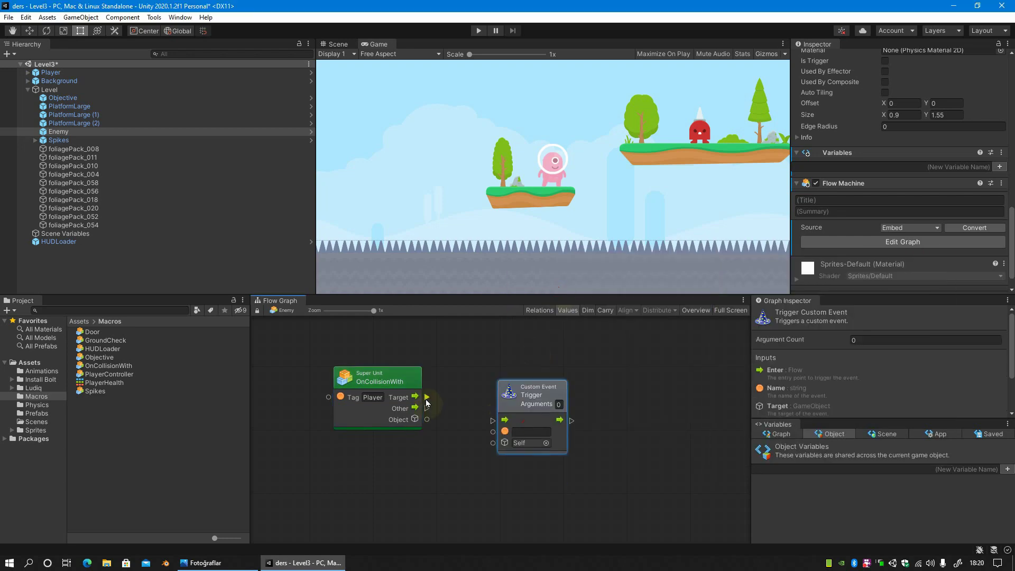
drag(426, 397, 489, 420)
drag(426, 419, 493, 442)
text(Damage)
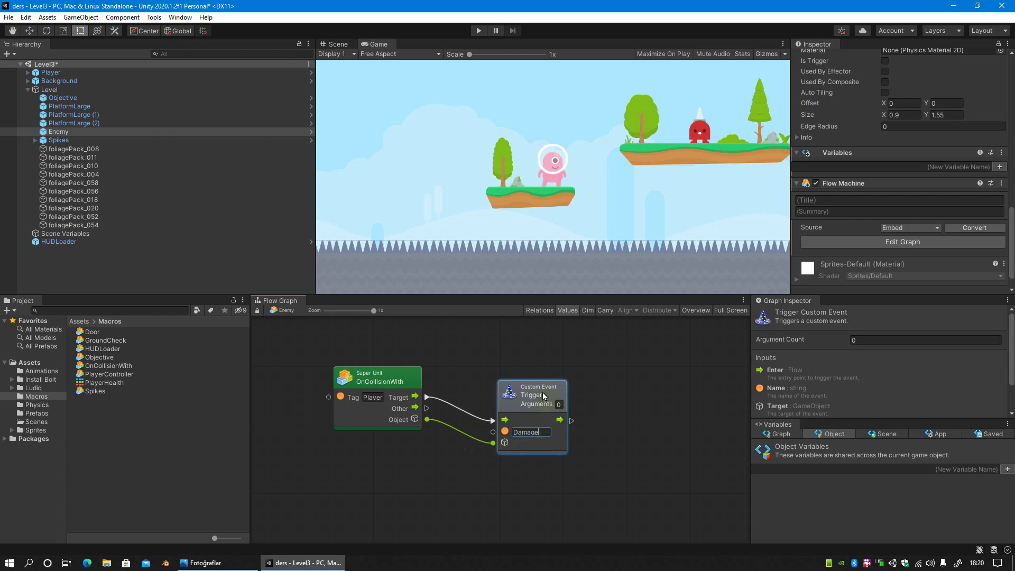
click(542, 392)
drag(538, 395, 535, 400)
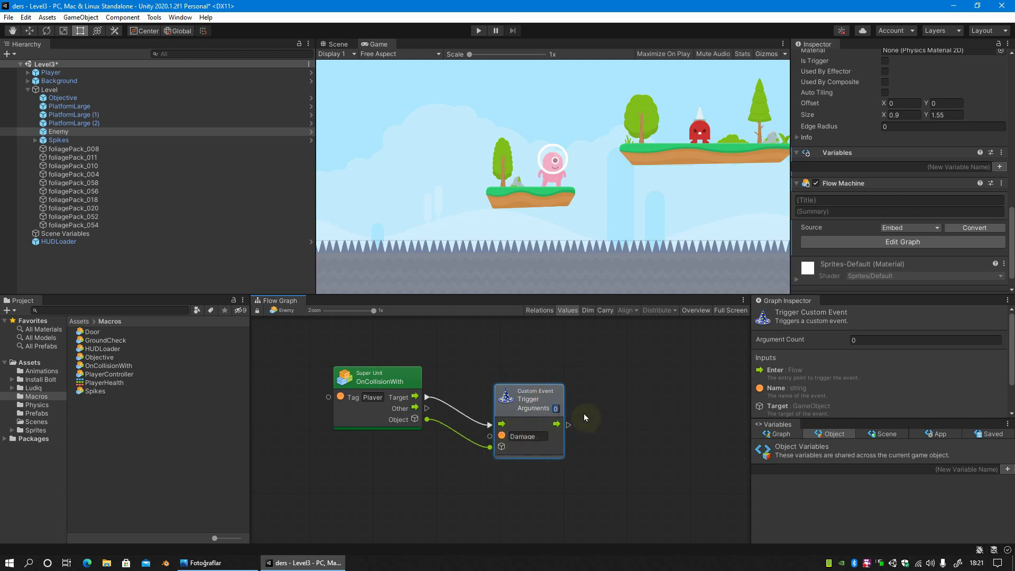
Give the trigger 1 argument and feed Arg. 0 from an int literal set to 1.
text(1)
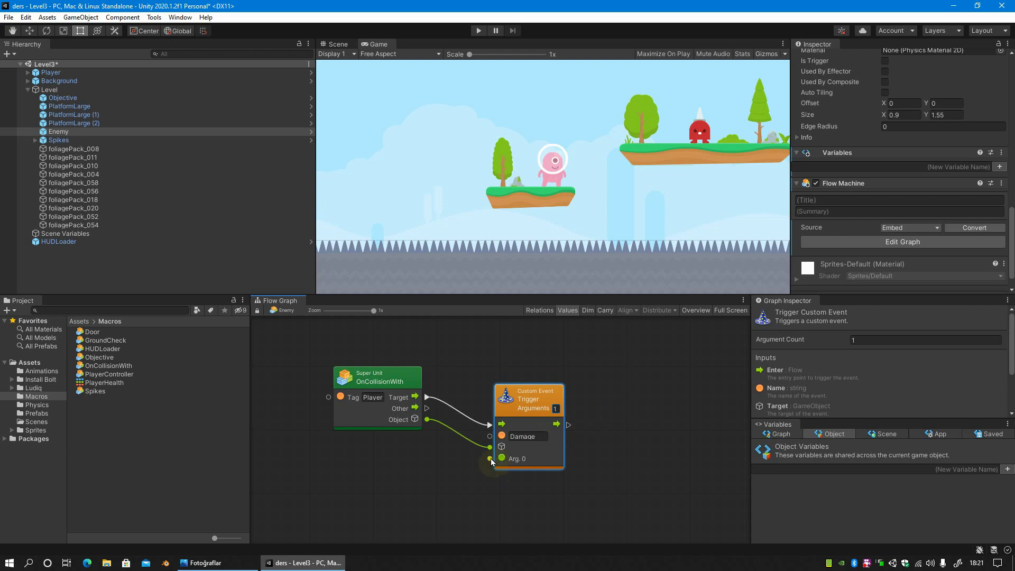
drag(490, 458, 458, 490)
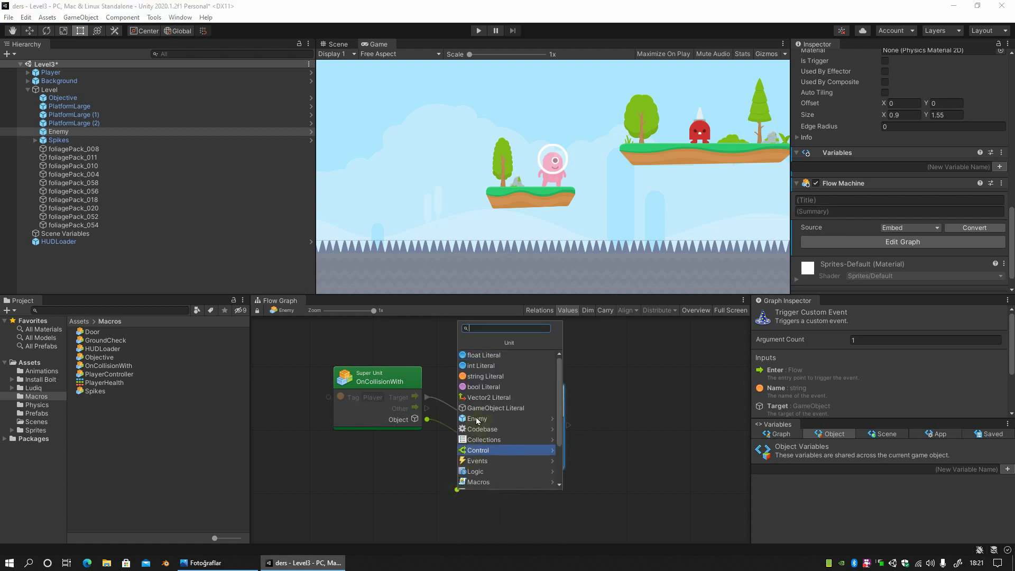
click(487, 356)
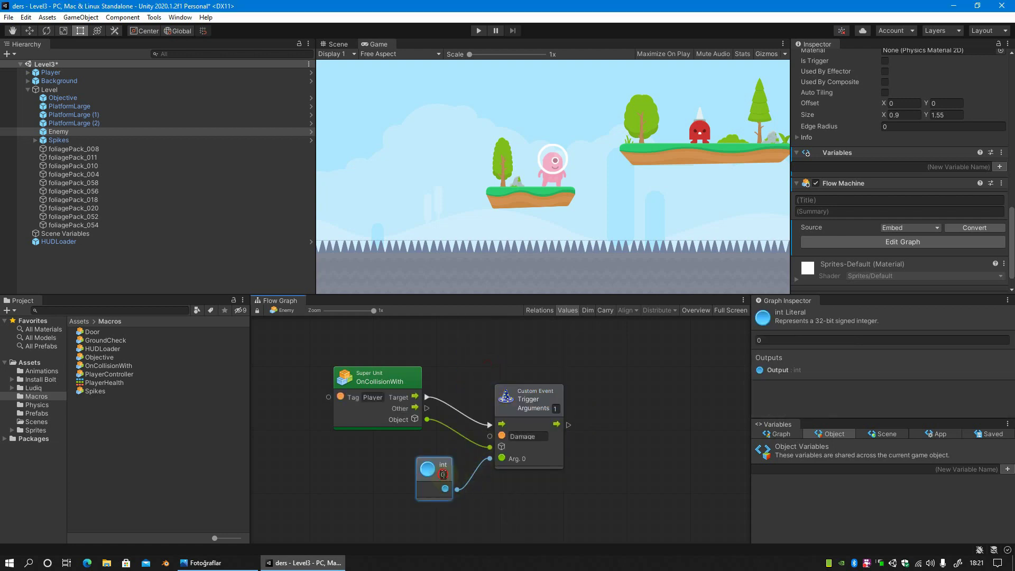
drag(442, 467, 435, 467)
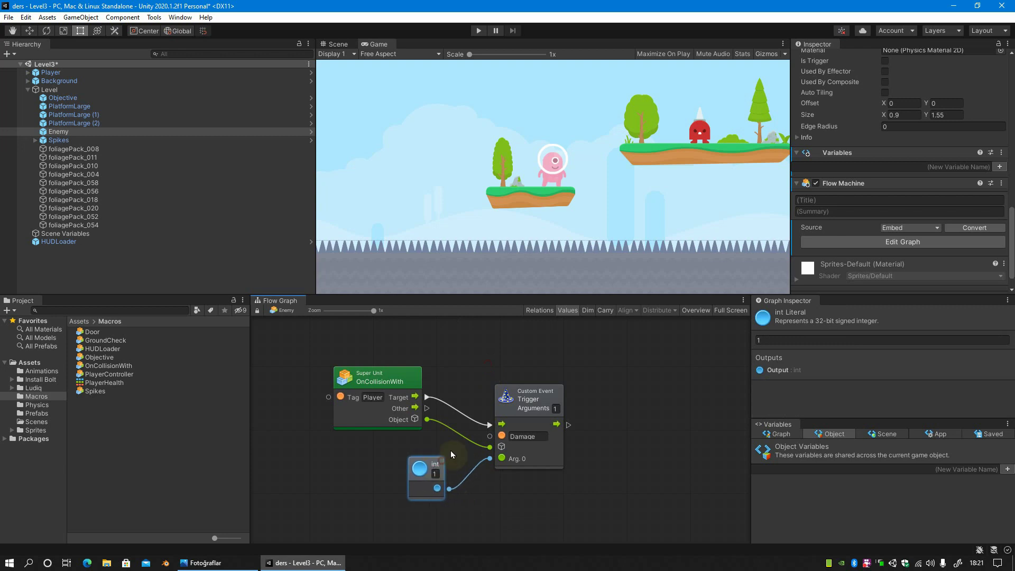
drag(531, 395, 535, 391)
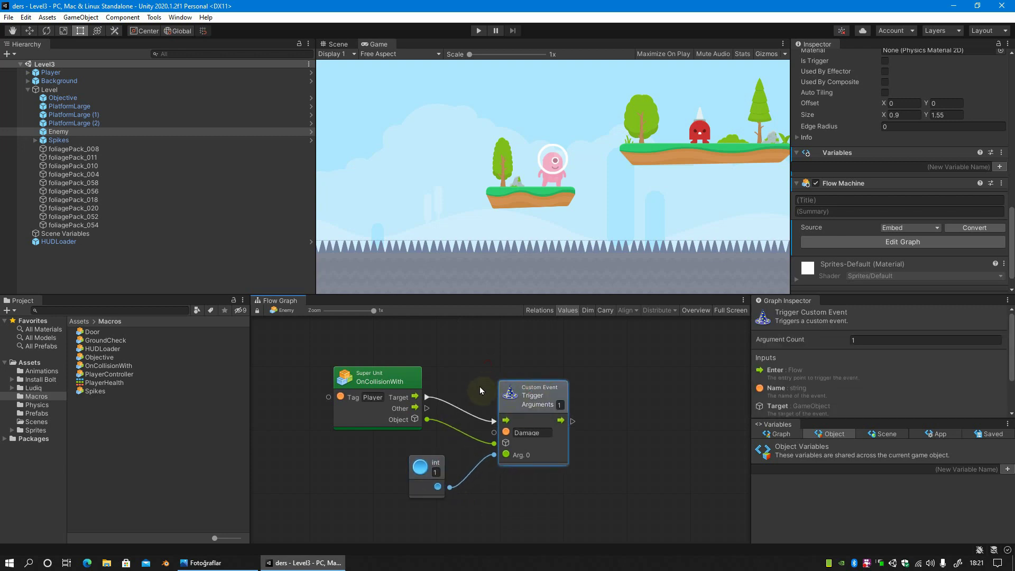
Apply all of the Player's overrides to its prefab.
click(64, 72)
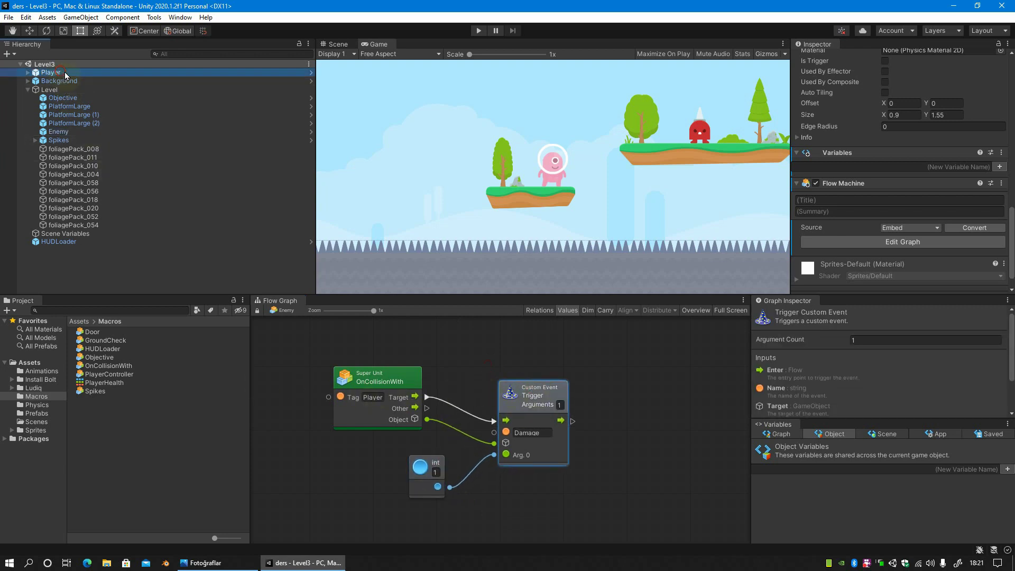
scroll(914, 115, up, 10)
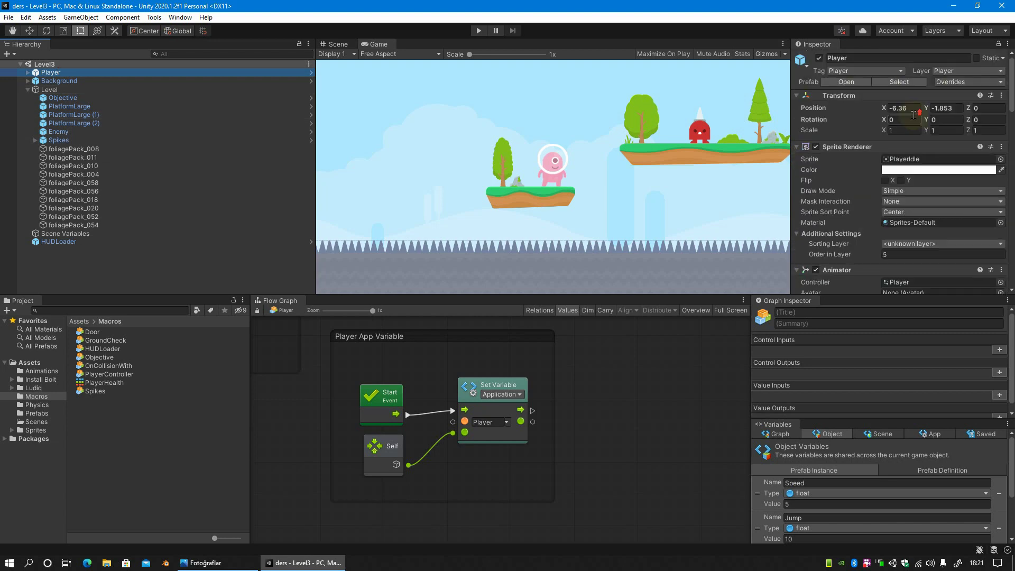
click(972, 84)
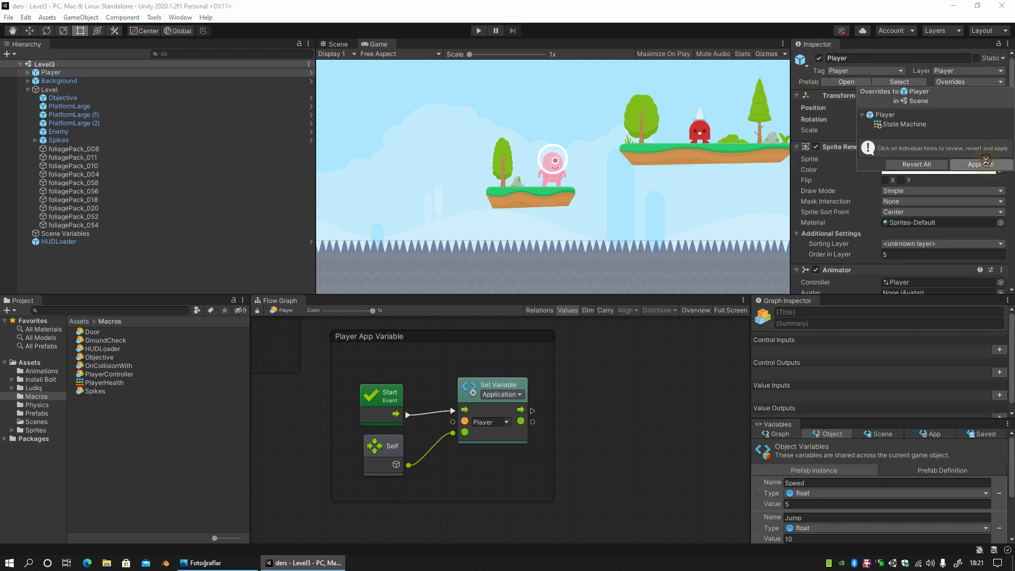
click(985, 163)
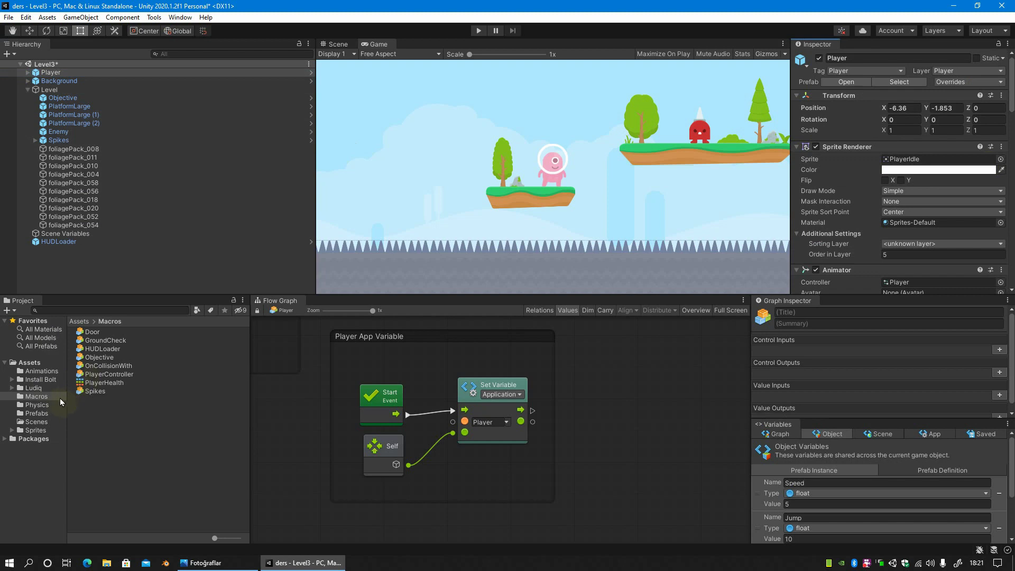
Apply all of the Enemy's overrides to its prefab.
click(58, 131)
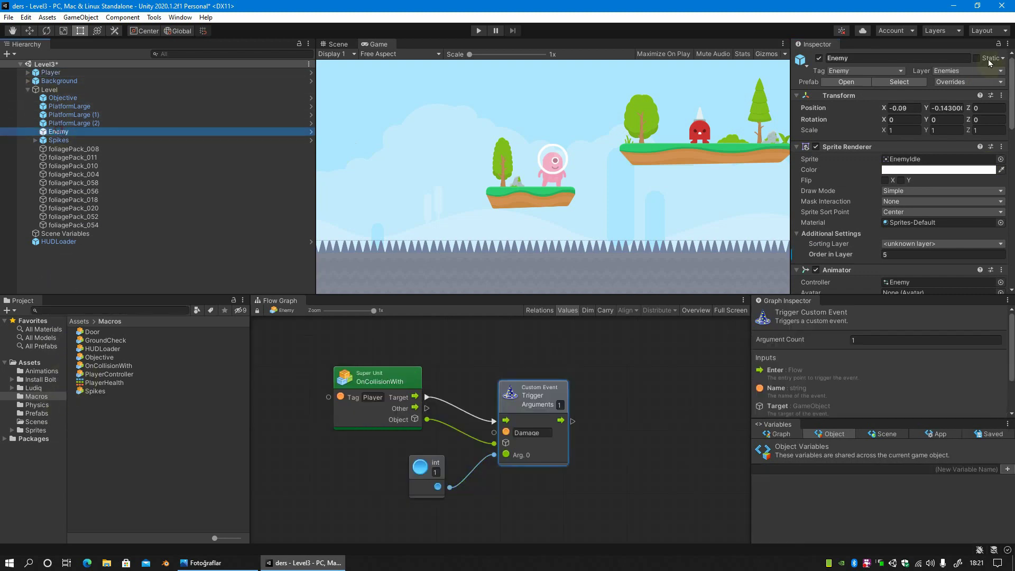
click(995, 82)
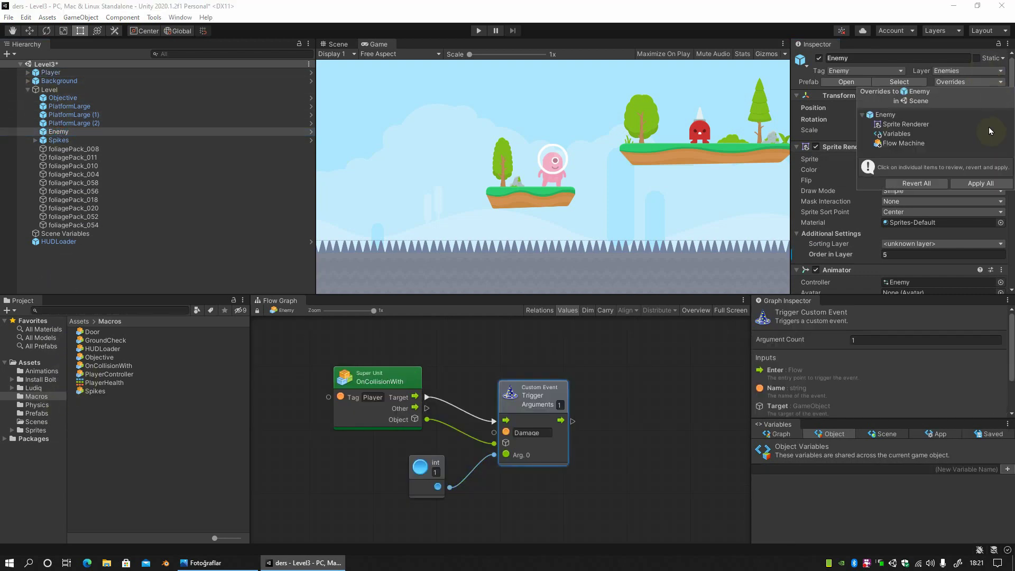
click(981, 182)
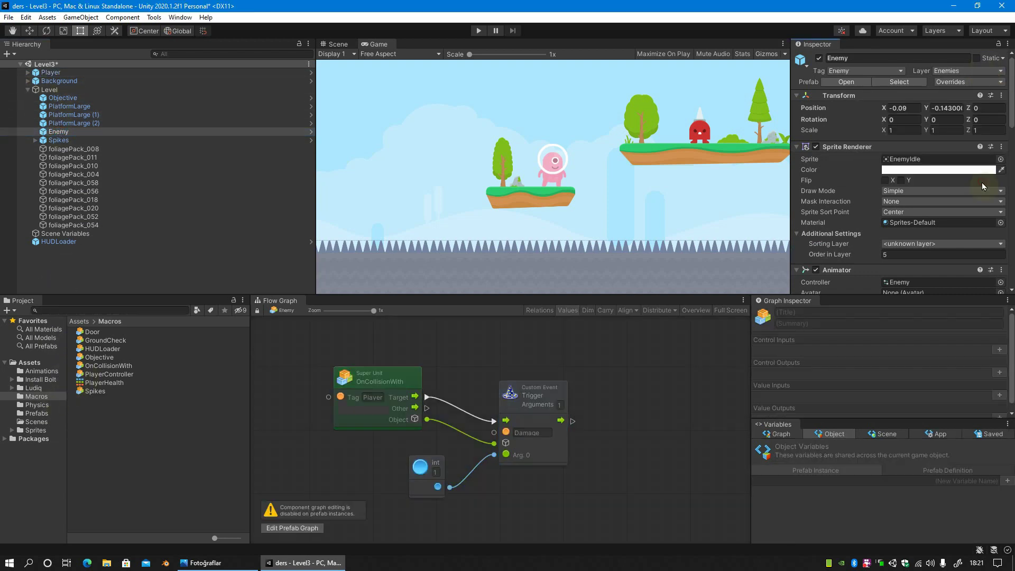
Enter Play mode, jump onto the platform, and repeatedly walk the player into the red enemy.
click(479, 31)
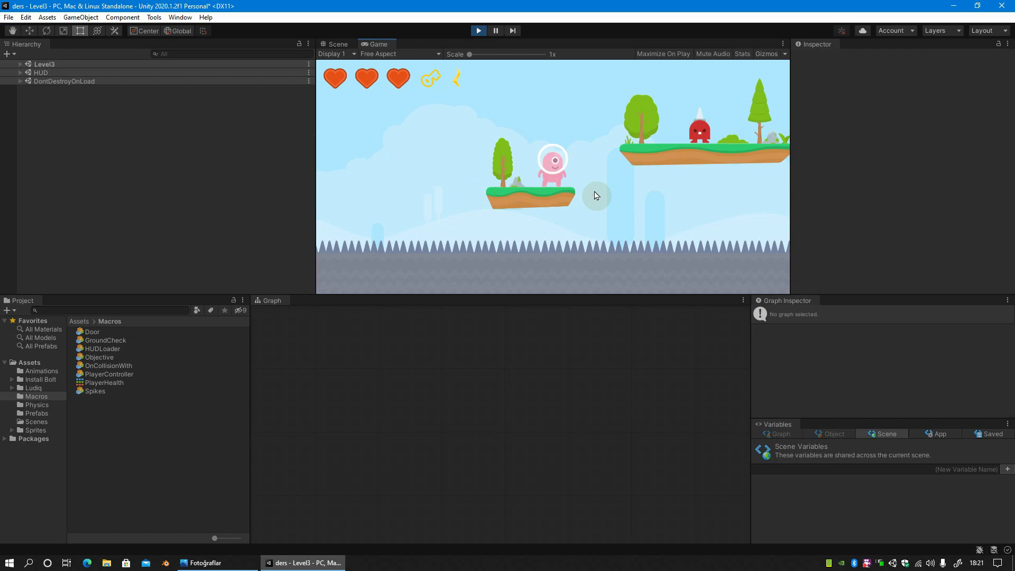
key(Left)
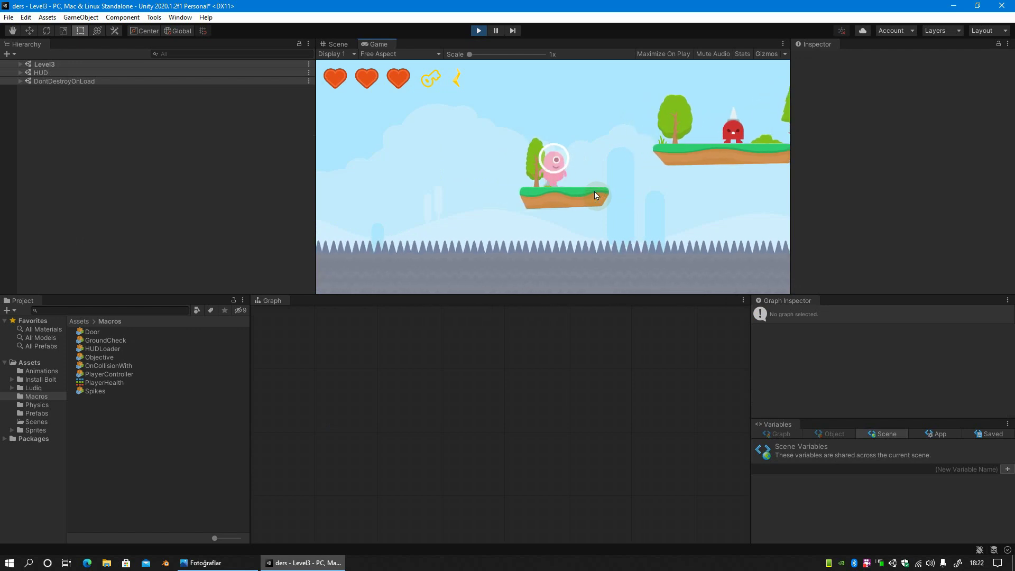
key(Right)
key(space)
key(Right)
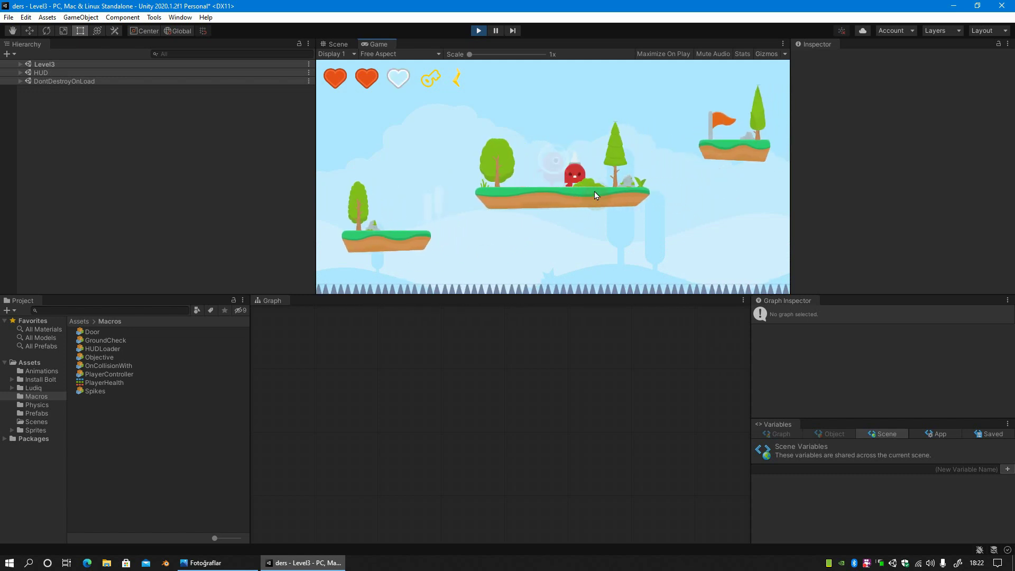
key(Right)
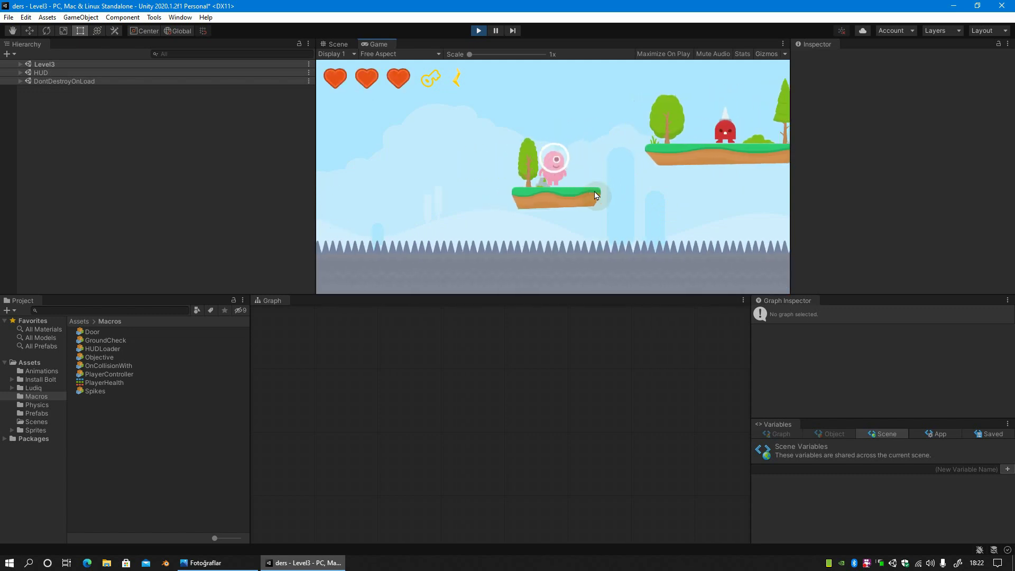
key(Right)
key(Right)
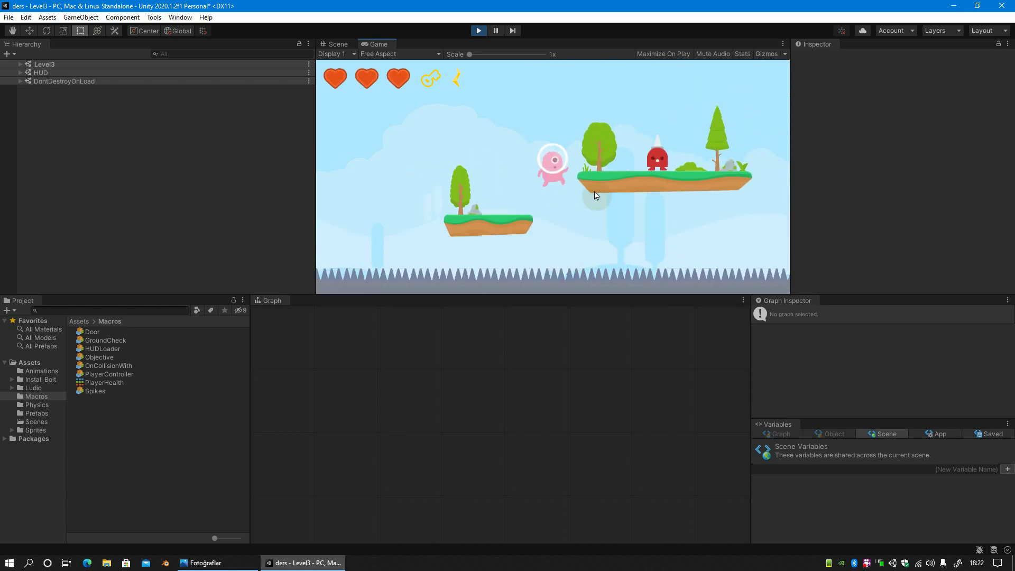
key(Right)
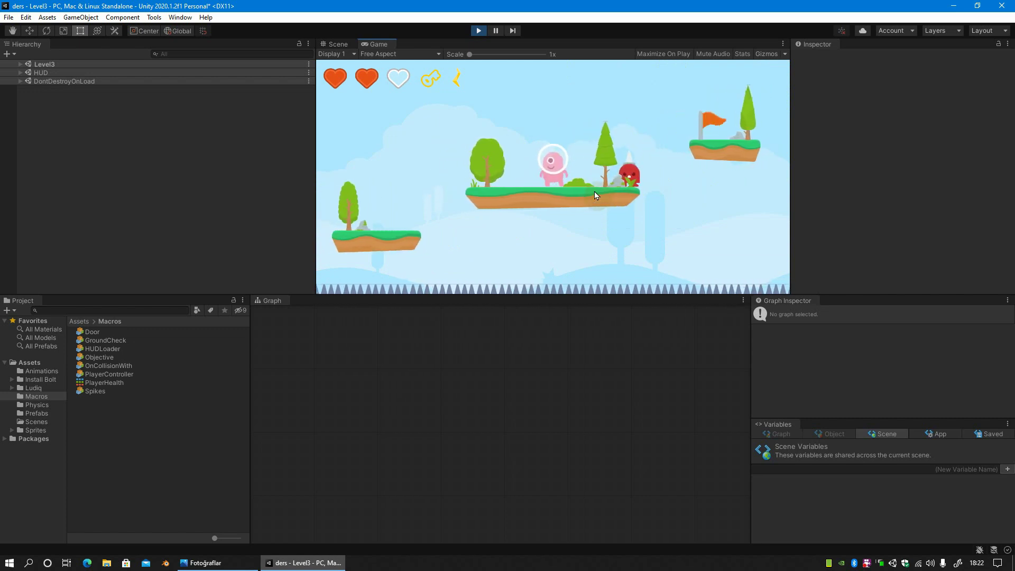
key(Right)
key(Right)
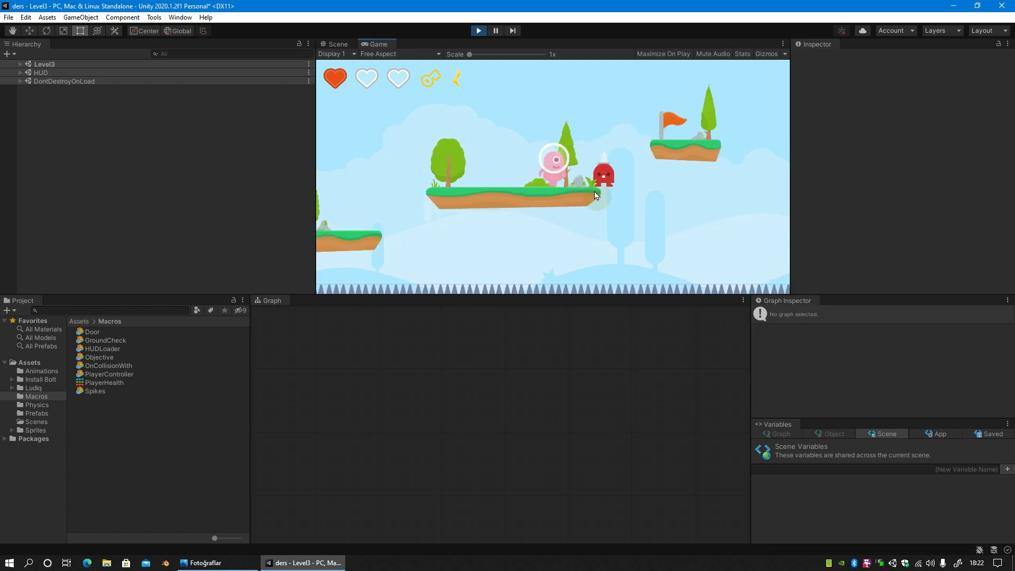
key(Right)
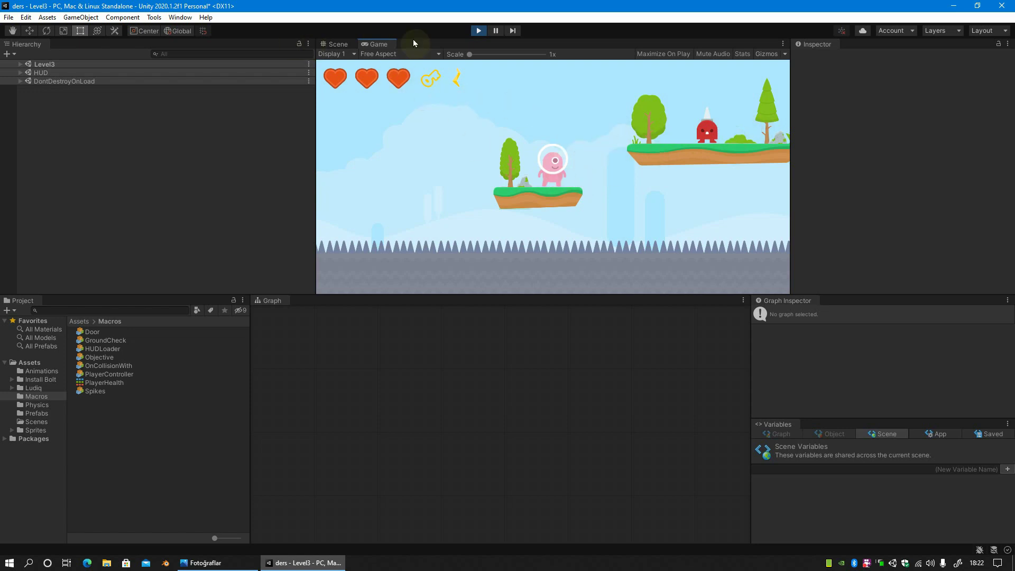
Exit Play mode and remove the Flow Machine component from the Enemy.
click(479, 31)
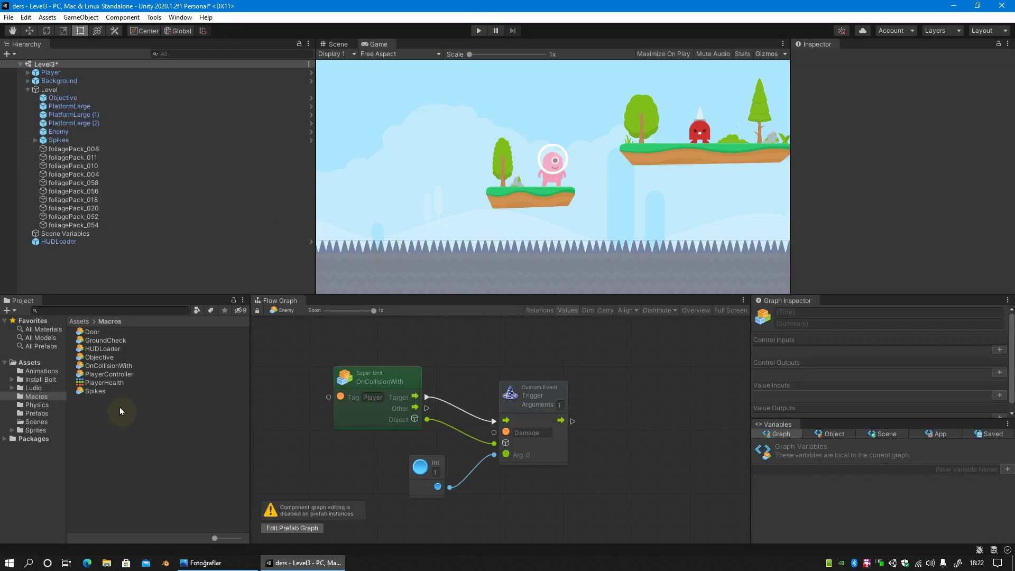
click(80, 132)
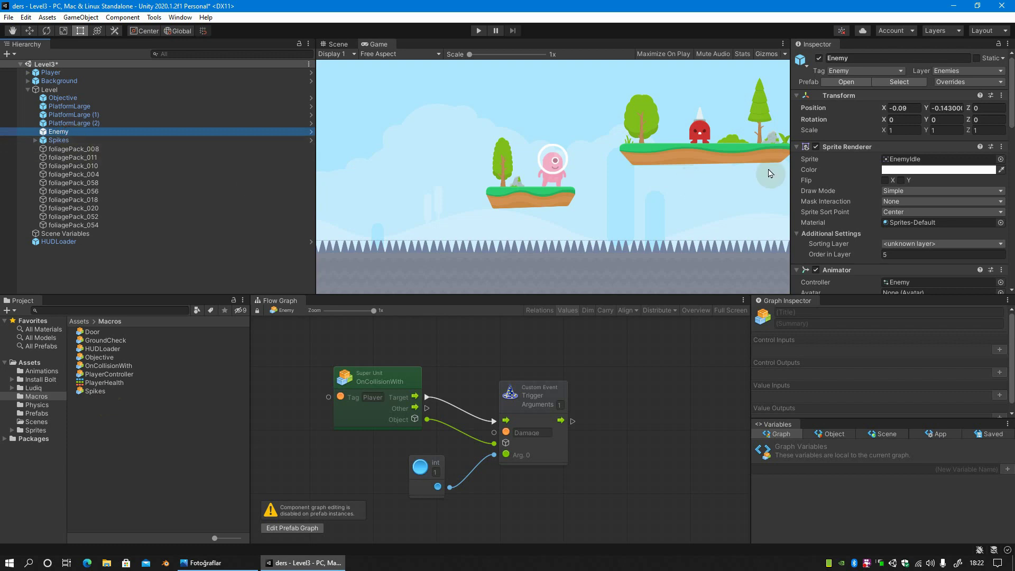
scroll(986, 147, down, 10)
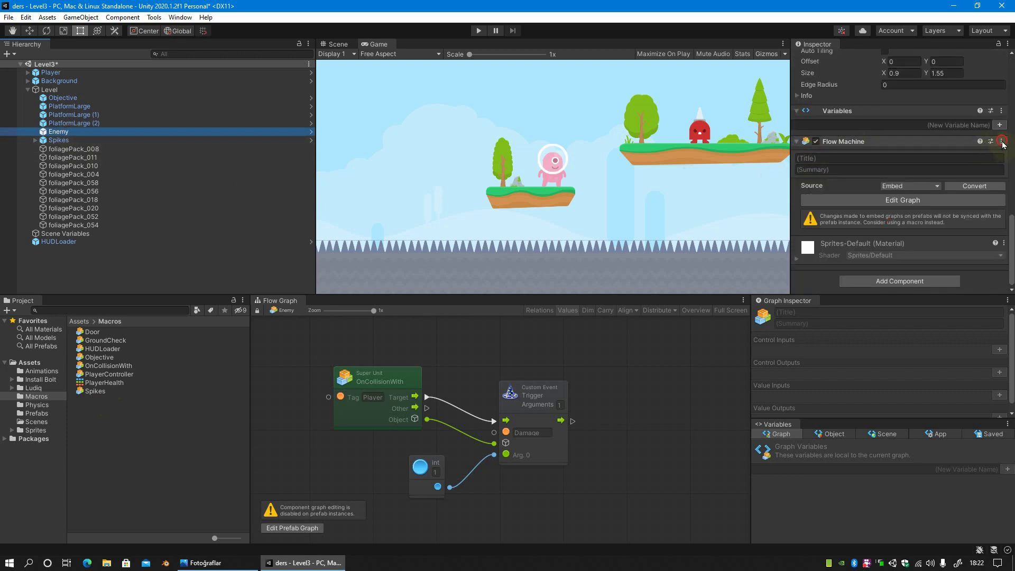
click(1001, 141)
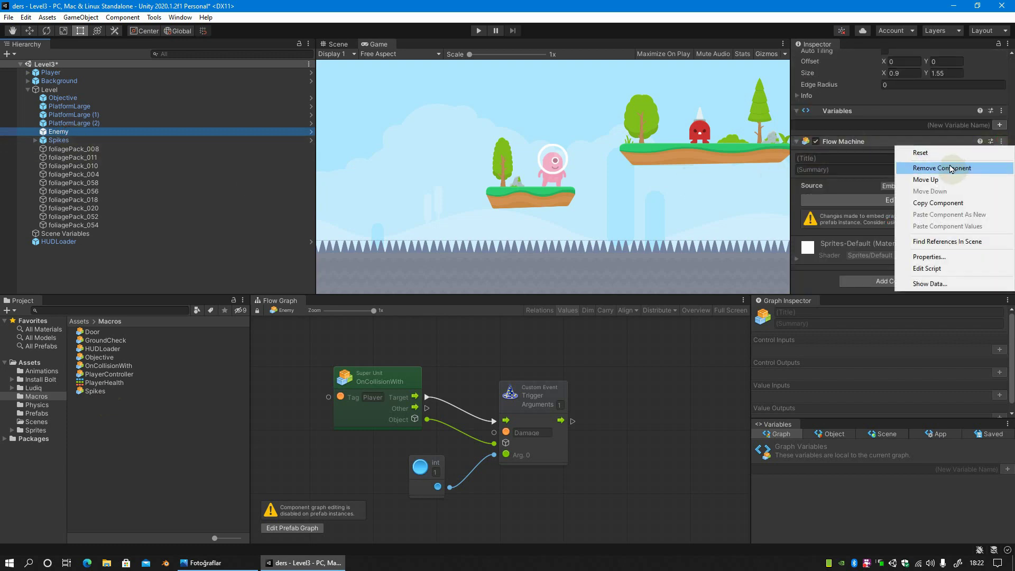
click(949, 170)
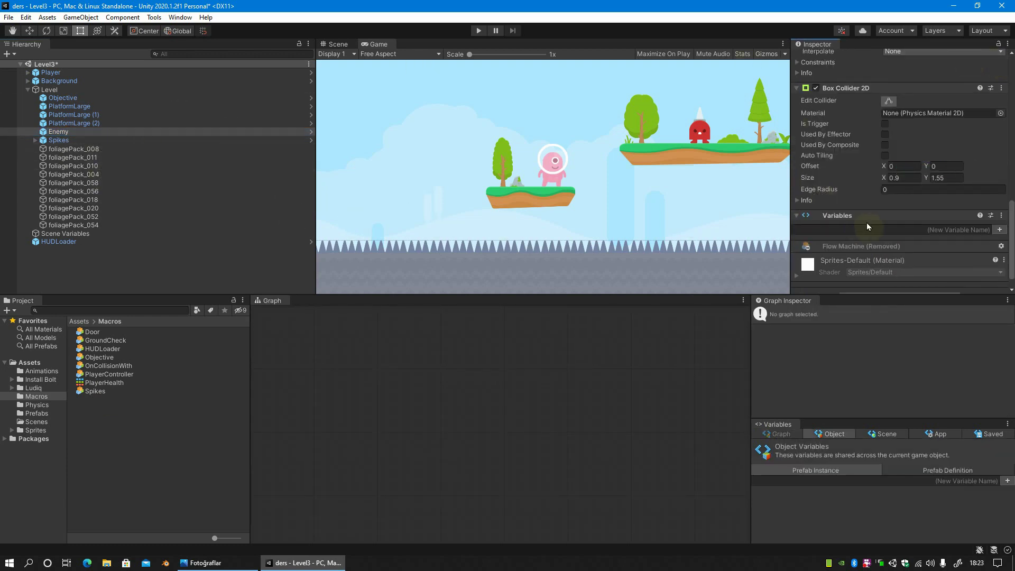
scroll(866, 226, up, 10)
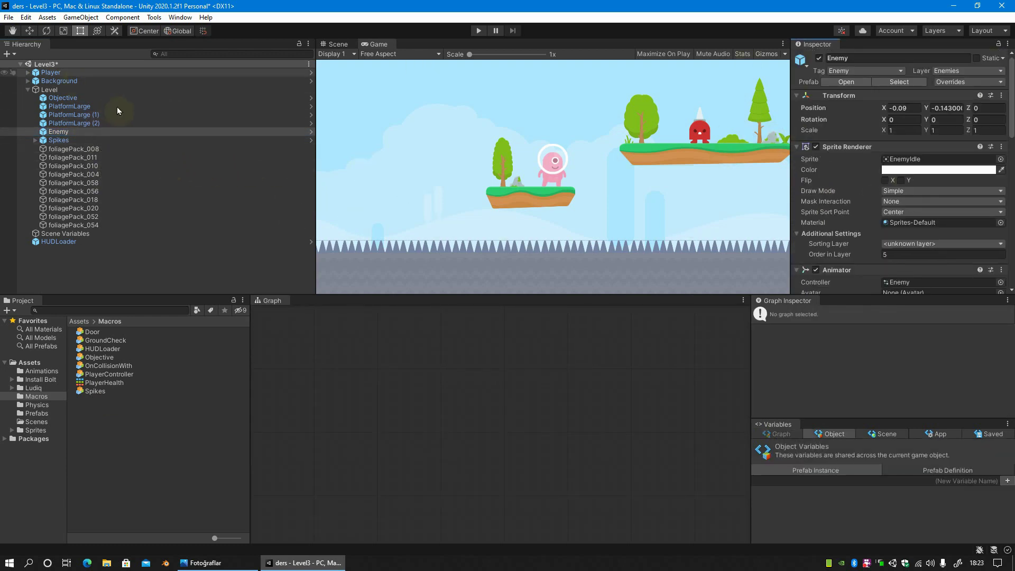
Save the Level3 scene with Ctrl+S and save the project.
key(ctrl+s)
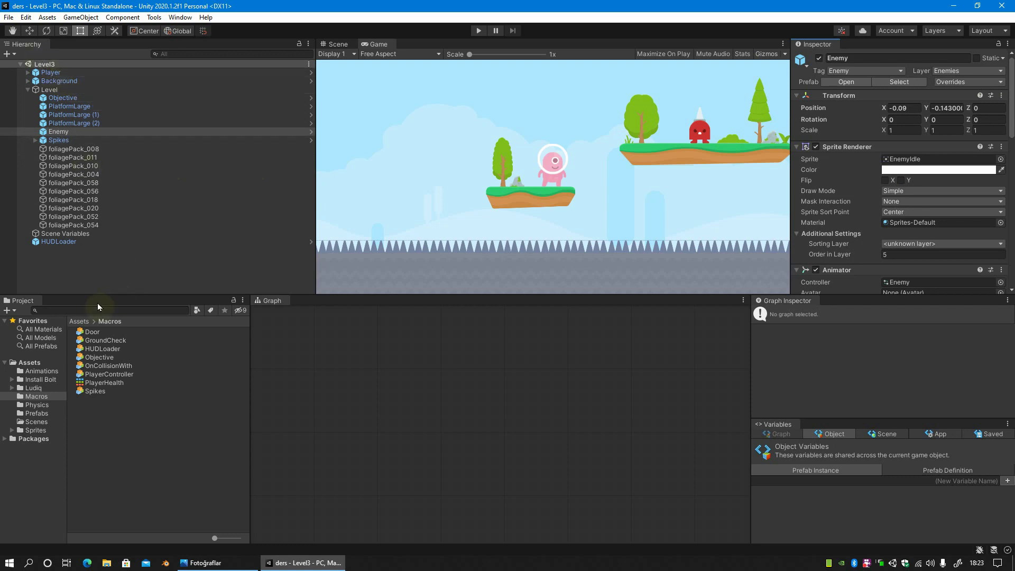
click(9, 17)
click(39, 101)
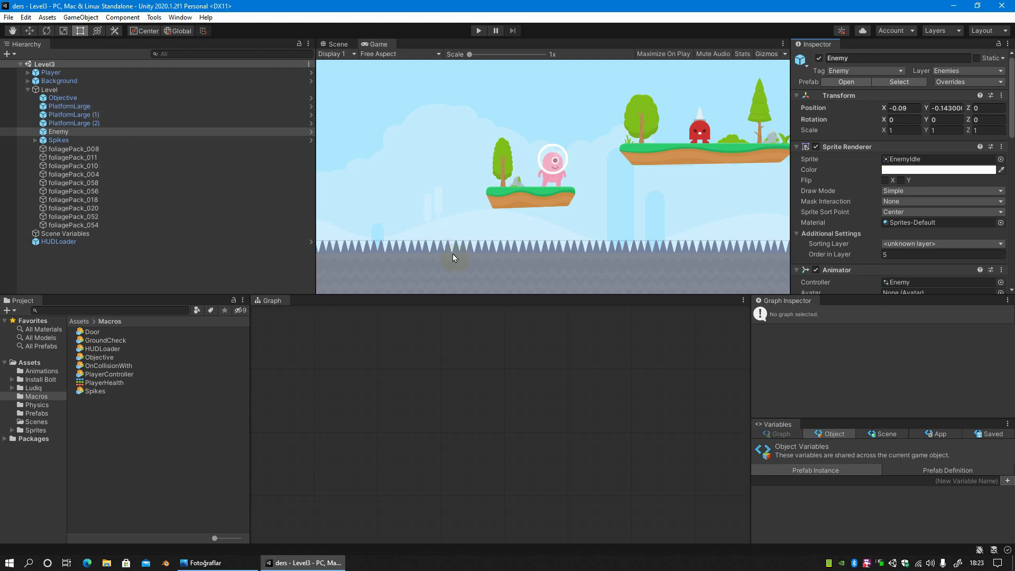